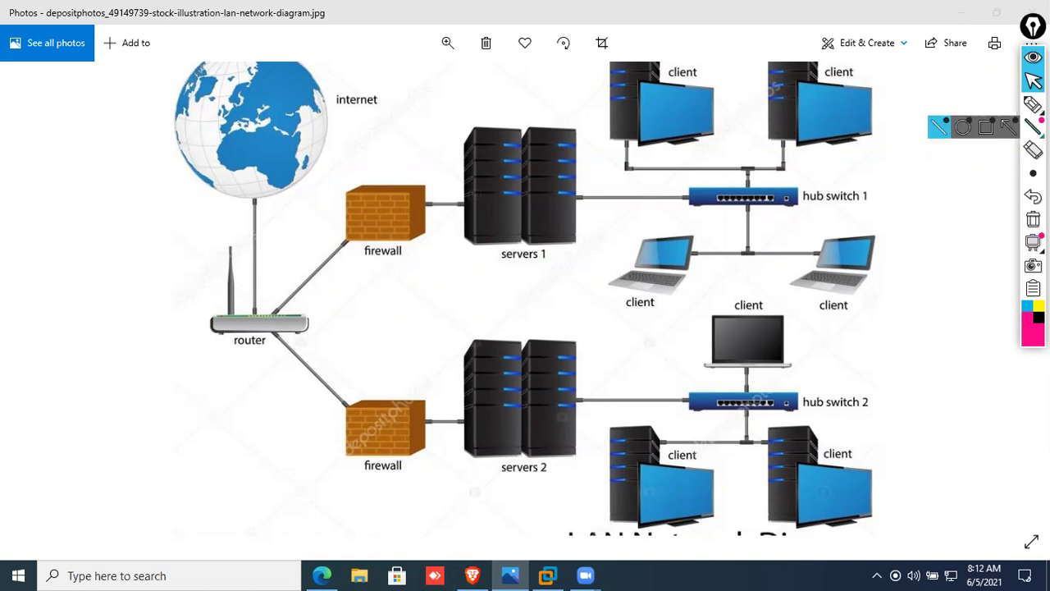
Step: Select the pink pen and handwrite the note's first word left of the router
{"action": "mouse_move", "coordinate": [1032, 104]}
{"action": "left_click", "coordinate": [961, 104]}
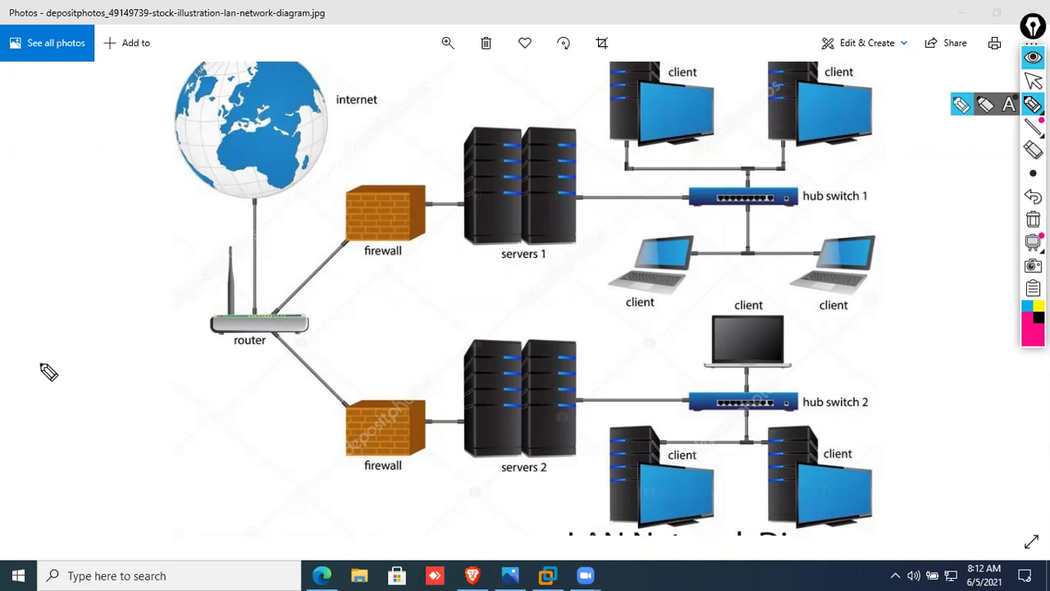
{"action": "mouse_move", "coordinate": [42, 382]}
{"action": "left_mouse_down"}
{"action": "mouse_move", "coordinate": [33, 371]}
{"action": "mouse_move", "coordinate": [70, 375]}
{"action": "mouse_move", "coordinate": [122, 305]}
{"action": "mouse_move", "coordinate": [135, 344]}
{"action": "left_mouse_up"}
{"action": "left_click_drag", "start_coordinate": [43, 418], "coordinate": [143, 307]}
{"action": "mouse_move", "coordinate": [87, 467]}
{"action": "left_mouse_down"}
{"action": "mouse_move", "coordinate": [113, 411]}
{"action": "mouse_move", "coordinate": [168, 369]}
{"action": "left_mouse_up"}
Step: Add the underlined second word, LAN, and a last line with an arrow toward the router
{"action": "left_click_drag", "start_coordinate": [57, 495], "coordinate": [170, 376]}
{"action": "mouse_move", "coordinate": [121, 469]}
{"action": "left_mouse_down"}
{"action": "mouse_move", "coordinate": [136, 491]}
{"action": "mouse_move", "coordinate": [164, 464]}
{"action": "mouse_move", "coordinate": [189, 412]}
{"action": "left_mouse_up"}
{"action": "left_click_drag", "start_coordinate": [121, 525], "coordinate": [196, 444]}
{"action": "mouse_move", "coordinate": [156, 516]}
{"action": "left_mouse_down"}
{"action": "mouse_move", "coordinate": [176, 520]}
{"action": "mouse_move", "coordinate": [202, 502]}
{"action": "mouse_move", "coordinate": [234, 450]}
{"action": "mouse_move", "coordinate": [260, 435]}
{"action": "mouse_move", "coordinate": [272, 421]}
{"action": "mouse_move", "coordinate": [271, 383]}
{"action": "mouse_move", "coordinate": [298, 398]}
{"action": "left_mouse_up"}
{"action": "mouse_move", "coordinate": [154, 561]}
{"action": "left_mouse_down"}
{"action": "mouse_move", "coordinate": [298, 434]}
{"action": "mouse_move", "coordinate": [304, 413]}
{"action": "left_mouse_up"}
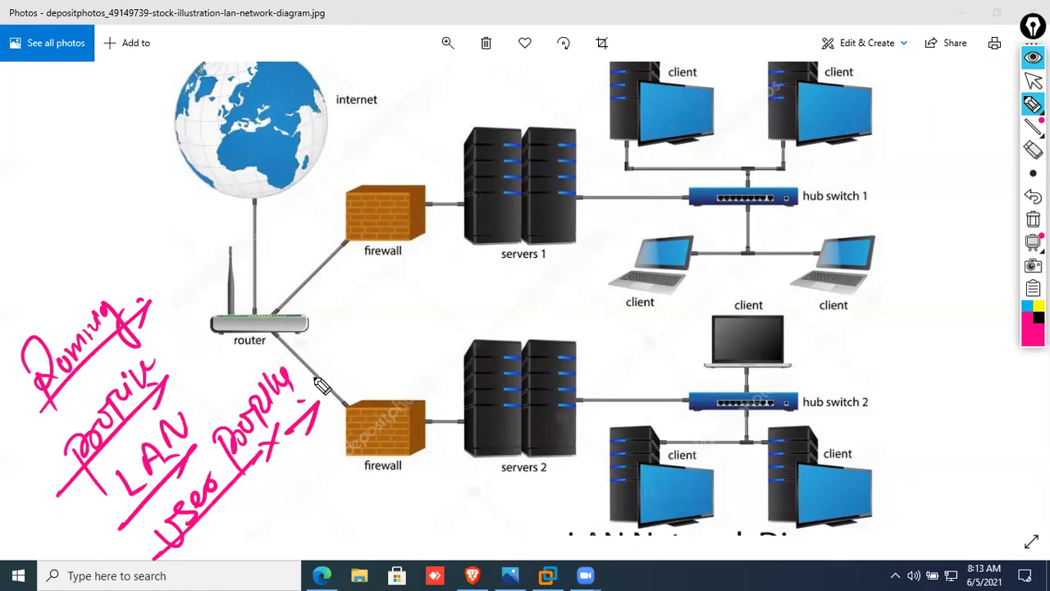
Step: Hide and reshow the ink, check the speaker volume, then clear the old handwritten note
{"action": "left_click", "coordinate": [1032, 55]}
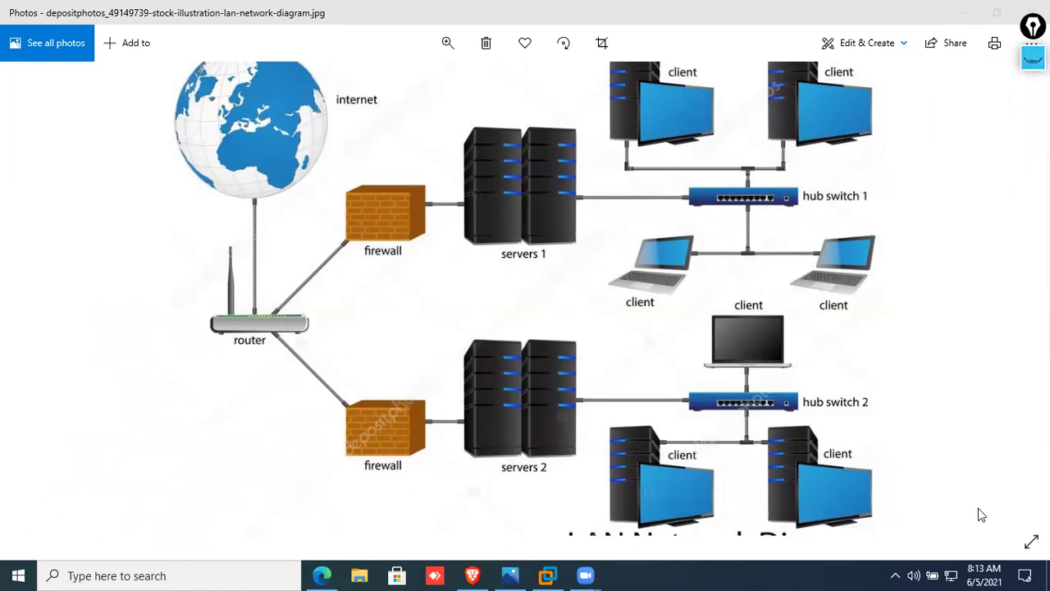
{"action": "left_click", "coordinate": [913, 575]}
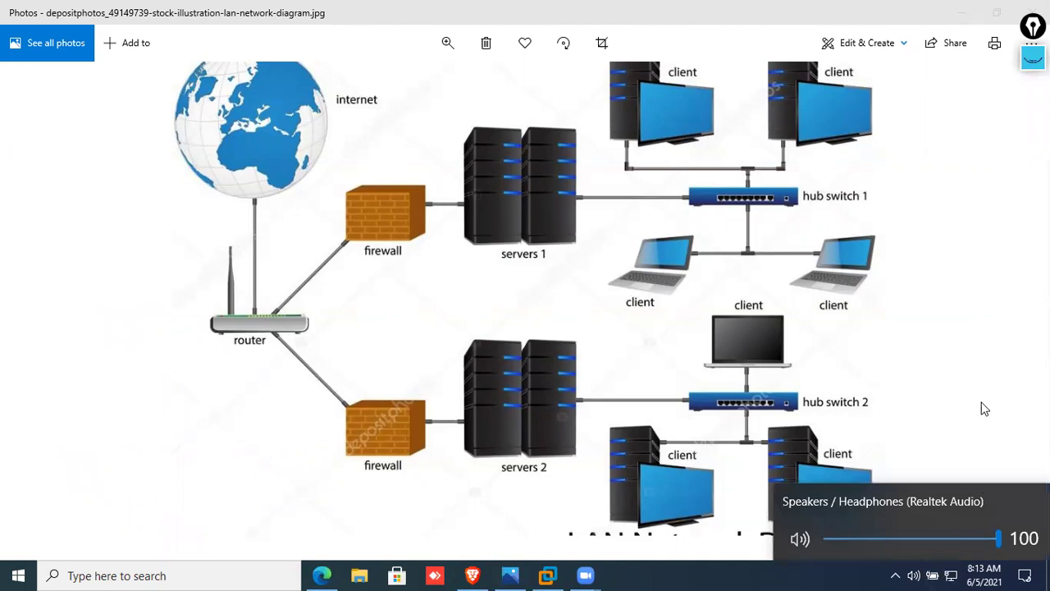
{"action": "left_click", "coordinate": [984, 347]}
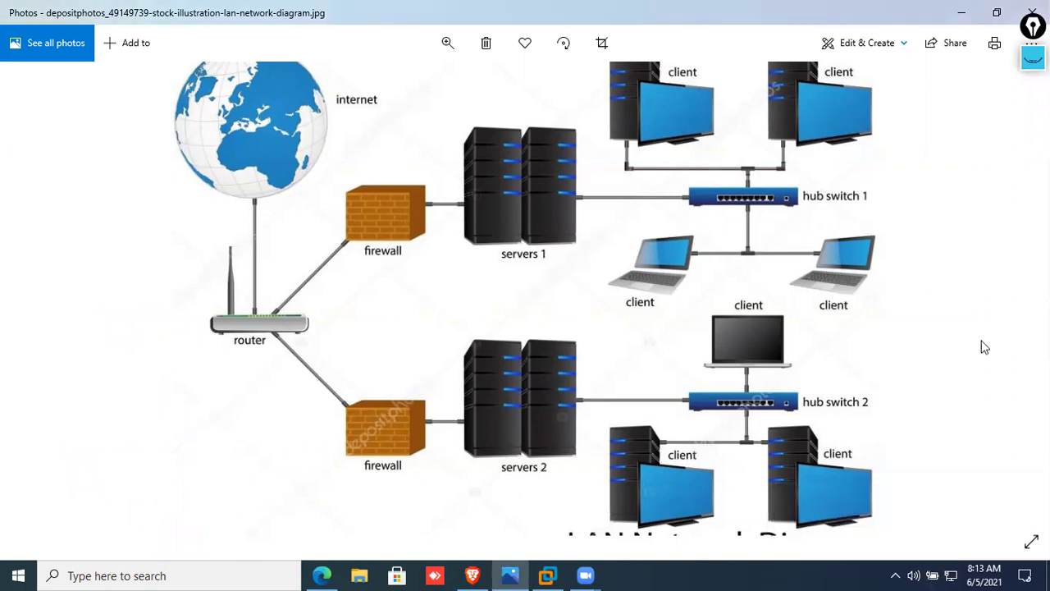
{"action": "left_click", "coordinate": [1032, 56]}
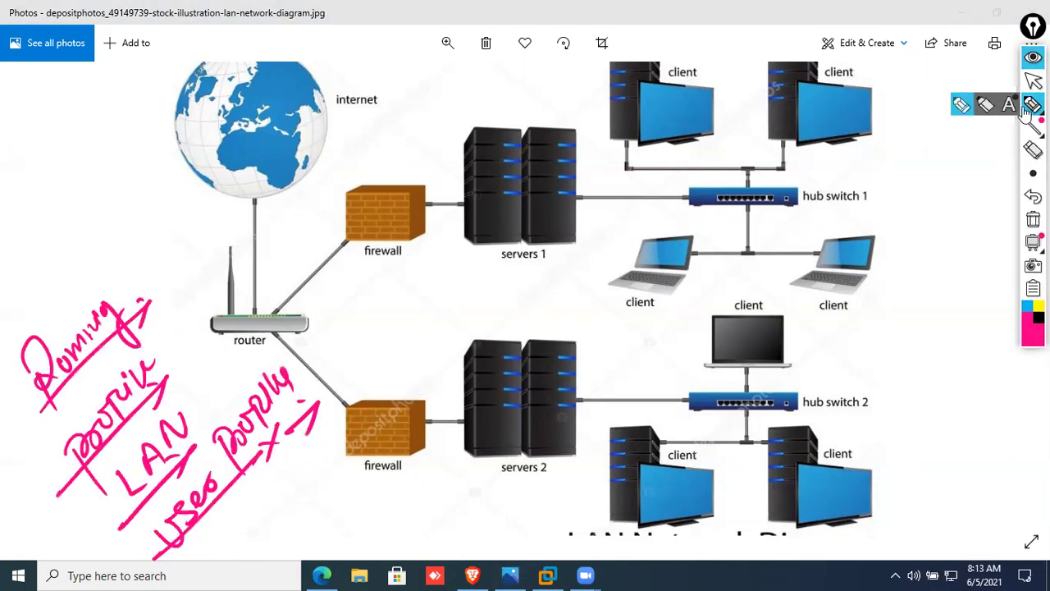
{"action": "left_click", "coordinate": [1032, 219]}
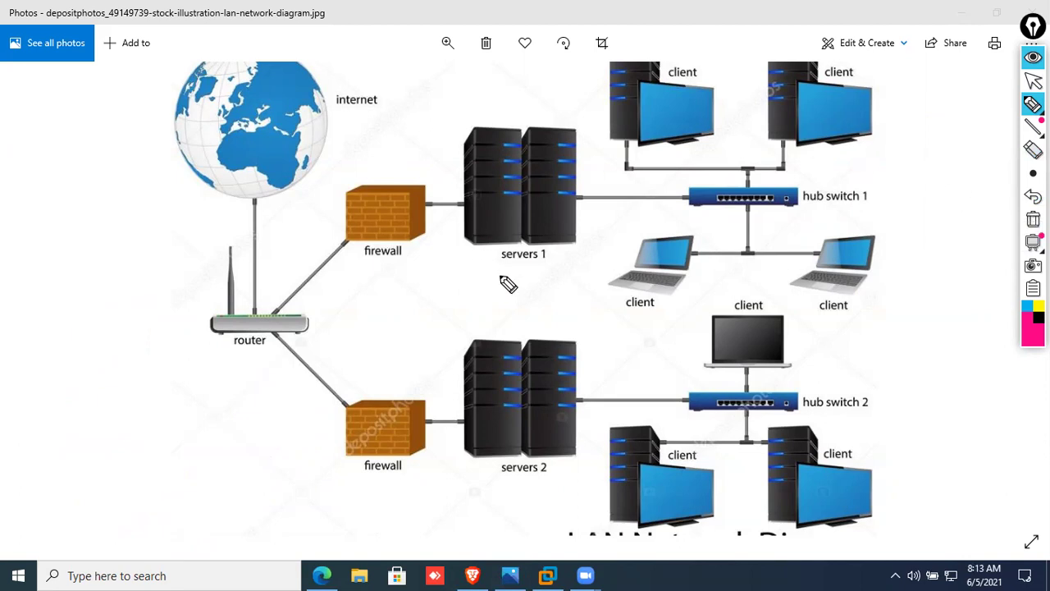
Step: Draw arrows under servers 1 and servers 2 and tick both firewalls
{"action": "left_click_drag", "start_coordinate": [479, 269], "coordinate": [570, 283]}
{"action": "left_click_drag", "start_coordinate": [485, 498], "coordinate": [525, 504]}
{"action": "left_click", "coordinate": [301, 467]}
{"action": "left_click_drag", "start_coordinate": [301, 467], "coordinate": [361, 414]}
{"action": "left_click_drag", "start_coordinate": [336, 272], "coordinate": [392, 242]}
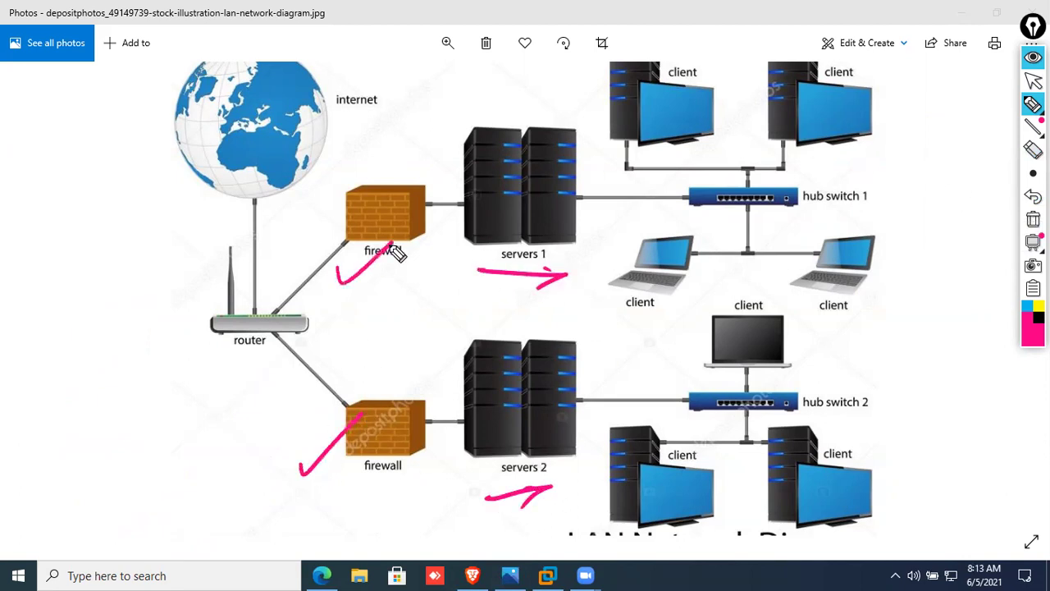
Step: Circle the router, write 'ISP' on the globe and draw an arrow up toward the internet
{"action": "left_click_drag", "start_coordinate": [262, 288], "coordinate": [246, 283]}
{"action": "mouse_move", "coordinate": [229, 162]}
{"action": "left_mouse_down"}
{"action": "mouse_move", "coordinate": [252, 142]}
{"action": "mouse_move", "coordinate": [246, 160]}
{"action": "left_mouse_up"}
{"action": "left_click_drag", "start_coordinate": [283, 125], "coordinate": [261, 164]}
{"action": "mouse_move", "coordinate": [287, 157]}
{"action": "left_mouse_down"}
{"action": "mouse_move", "coordinate": [296, 123]}
{"action": "mouse_move", "coordinate": [287, 144]}
{"action": "left_mouse_up"}
{"action": "mouse_move", "coordinate": [234, 207]}
{"action": "left_mouse_down"}
{"action": "mouse_move", "coordinate": [325, 141]}
{"action": "mouse_move", "coordinate": [320, 164]}
{"action": "left_mouse_up"}
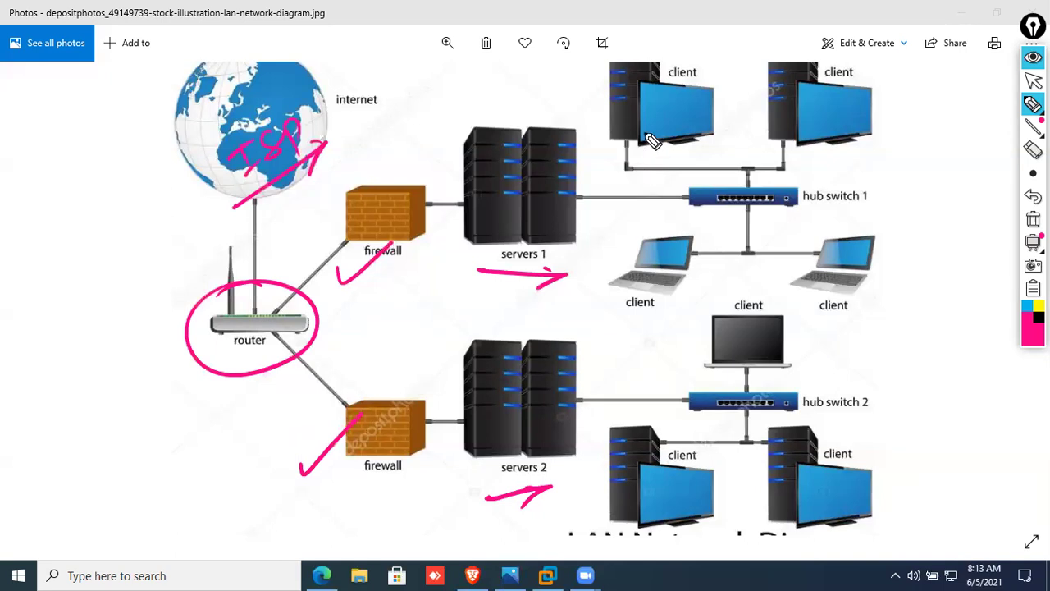
Step: Label User1 and draw profile arrows from servers 1 to the clients and the right laptop
{"action": "mouse_move", "coordinate": [484, 87]}
{"action": "left_mouse_down"}
{"action": "mouse_move", "coordinate": [538, 66]}
{"action": "mouse_move", "coordinate": [576, 70]}
{"action": "mouse_move", "coordinate": [461, 87]}
{"action": "mouse_move", "coordinate": [579, 107]}
{"action": "left_mouse_up"}
{"action": "mouse_move", "coordinate": [528, 185]}
{"action": "left_mouse_down"}
{"action": "mouse_move", "coordinate": [566, 211]}
{"action": "mouse_move", "coordinate": [648, 125]}
{"action": "mouse_move", "coordinate": [666, 144]}
{"action": "mouse_move", "coordinate": [680, 140]}
{"action": "mouse_move", "coordinate": [741, 115]}
{"action": "mouse_move", "coordinate": [744, 92]}
{"action": "left_mouse_up"}
{"action": "left_click_drag", "start_coordinate": [688, 144], "coordinate": [743, 123]}
{"action": "mouse_move", "coordinate": [867, 159]}
{"action": "left_mouse_down"}
{"action": "mouse_move", "coordinate": [872, 178]}
{"action": "mouse_move", "coordinate": [893, 159]}
{"action": "mouse_move", "coordinate": [931, 166]}
{"action": "mouse_move", "coordinate": [949, 133]}
{"action": "mouse_move", "coordinate": [970, 136]}
{"action": "left_mouse_up"}
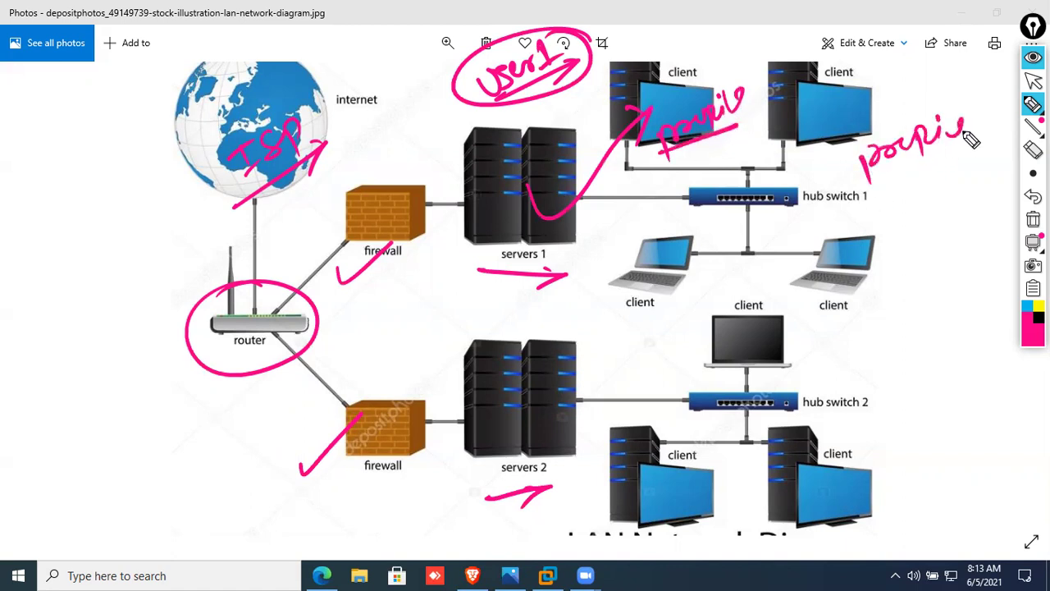
{"action": "left_click_drag", "start_coordinate": [861, 178], "coordinate": [1008, 145]}
{"action": "mouse_move", "coordinate": [902, 188]}
{"action": "left_mouse_down"}
{"action": "mouse_move", "coordinate": [931, 213]}
{"action": "mouse_move", "coordinate": [974, 191]}
{"action": "left_mouse_up"}
{"action": "mouse_move", "coordinate": [649, 98]}
{"action": "left_mouse_down"}
{"action": "mouse_move", "coordinate": [894, 45]}
{"action": "mouse_move", "coordinate": [878, 108]}
{"action": "left_mouse_up"}
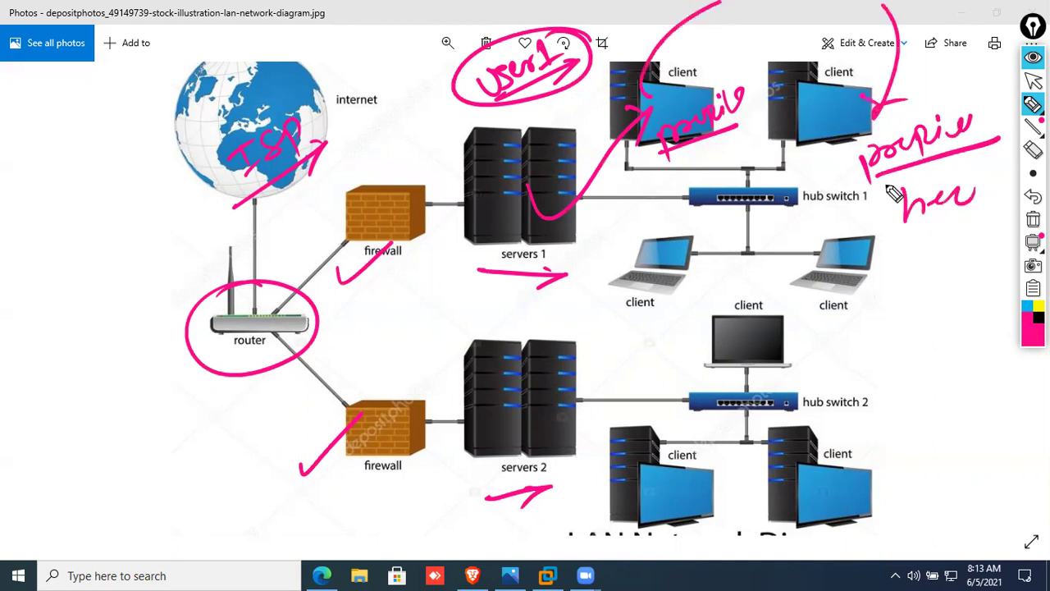
{"action": "mouse_move", "coordinate": [627, 105]}
{"action": "left_mouse_down"}
{"action": "mouse_move", "coordinate": [808, 192]}
{"action": "mouse_move", "coordinate": [814, 266]}
{"action": "mouse_move", "coordinate": [823, 247]}
{"action": "left_mouse_up"}
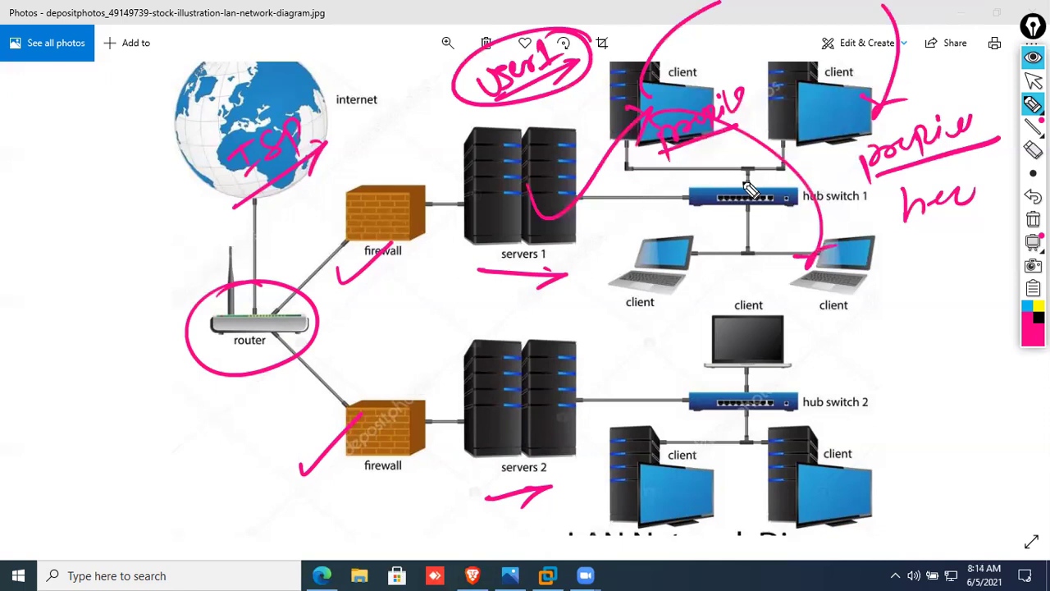
Step: Clear the ink, write and circle a two-word note on the left, then wipe it and collapse the toolbar
{"action": "left_click", "coordinate": [1032, 219]}
{"action": "left_click_drag", "start_coordinate": [75, 362], "coordinate": [97, 404]}
{"action": "mouse_move", "coordinate": [86, 329]}
{"action": "left_mouse_down"}
{"action": "mouse_move", "coordinate": [110, 373]}
{"action": "mouse_move", "coordinate": [151, 317]}
{"action": "mouse_move", "coordinate": [177, 328]}
{"action": "mouse_move", "coordinate": [66, 431]}
{"action": "mouse_move", "coordinate": [115, 512]}
{"action": "left_mouse_up"}
{"action": "left_click_drag", "start_coordinate": [86, 460], "coordinate": [180, 365]}
{"action": "left_click_drag", "start_coordinate": [90, 492], "coordinate": [182, 394]}
{"action": "mouse_move", "coordinate": [210, 310]}
{"action": "left_mouse_down"}
{"action": "mouse_move", "coordinate": [169, 486]}
{"action": "mouse_move", "coordinate": [218, 307]}
{"action": "left_mouse_up"}
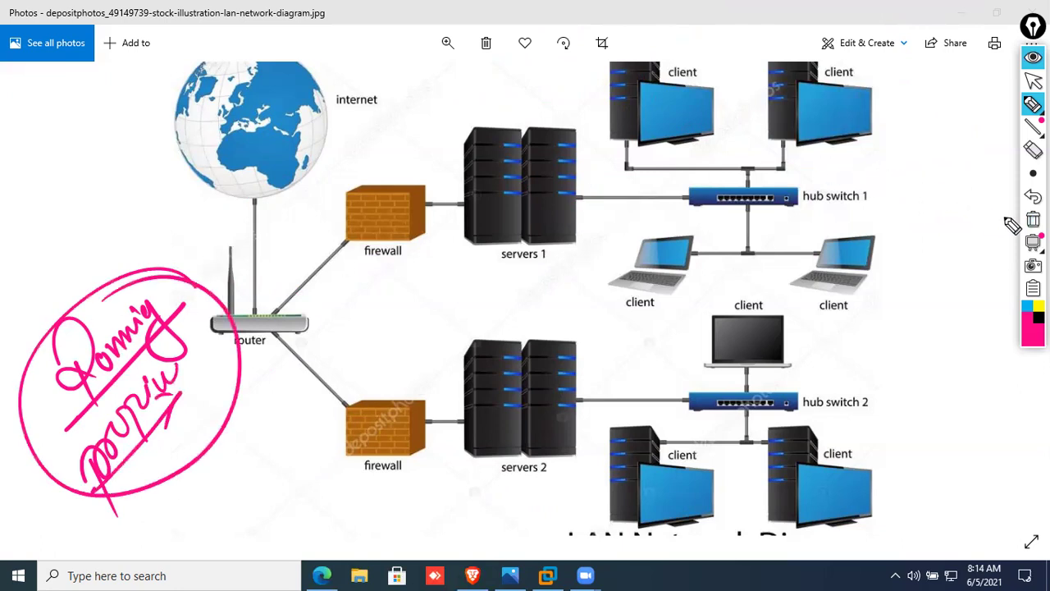
{"action": "left_click", "coordinate": [1033, 219]}
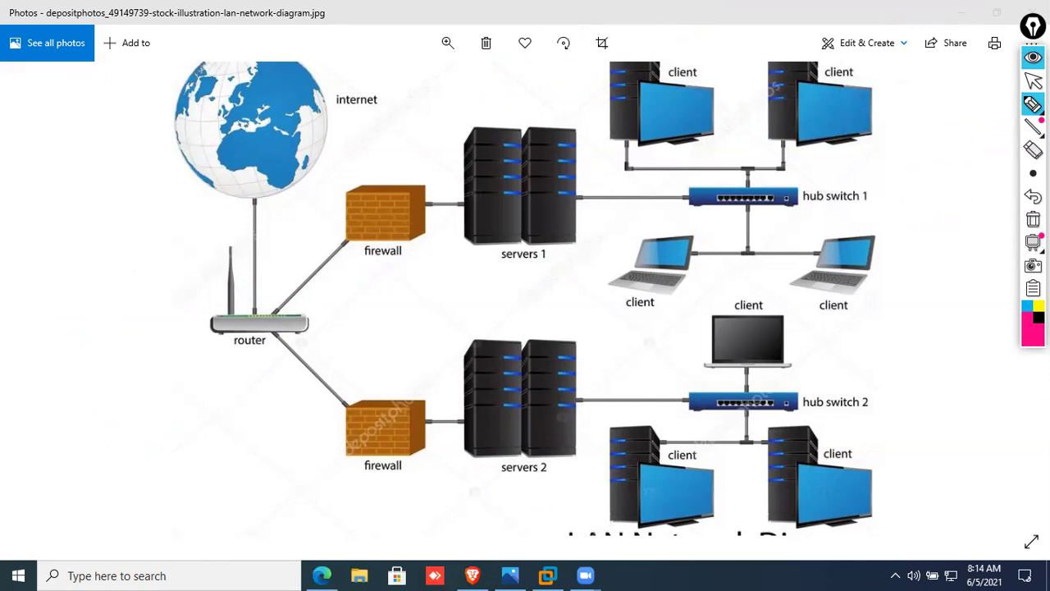
{"action": "left_click", "coordinate": [1033, 56]}
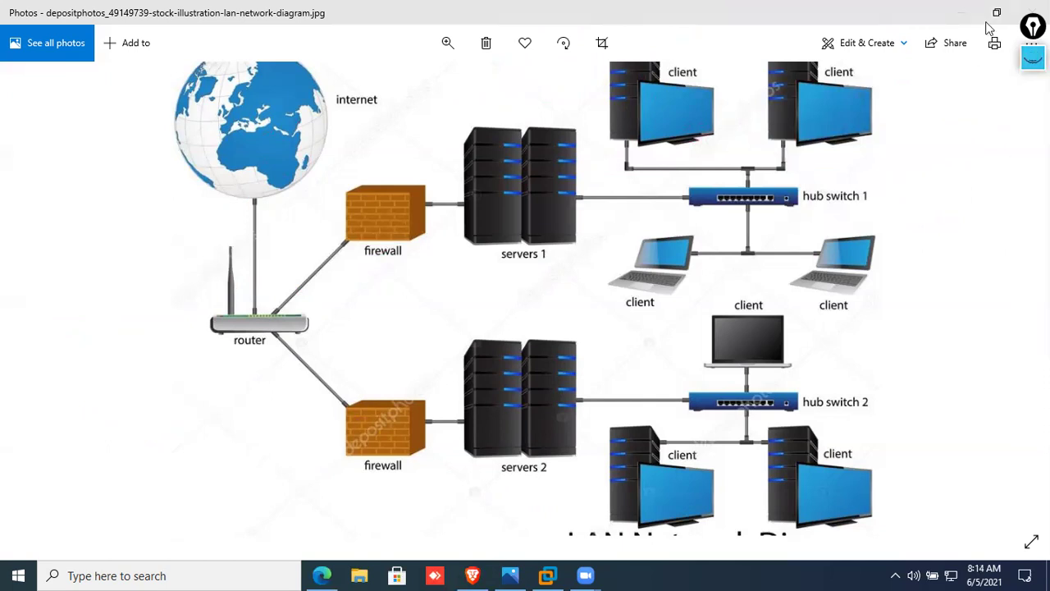
Step: Power on the SRV-001, SRV-002 and Windows 10 VMs, ending on the SRV-002 console
{"action": "left_click", "coordinate": [545, 575]}
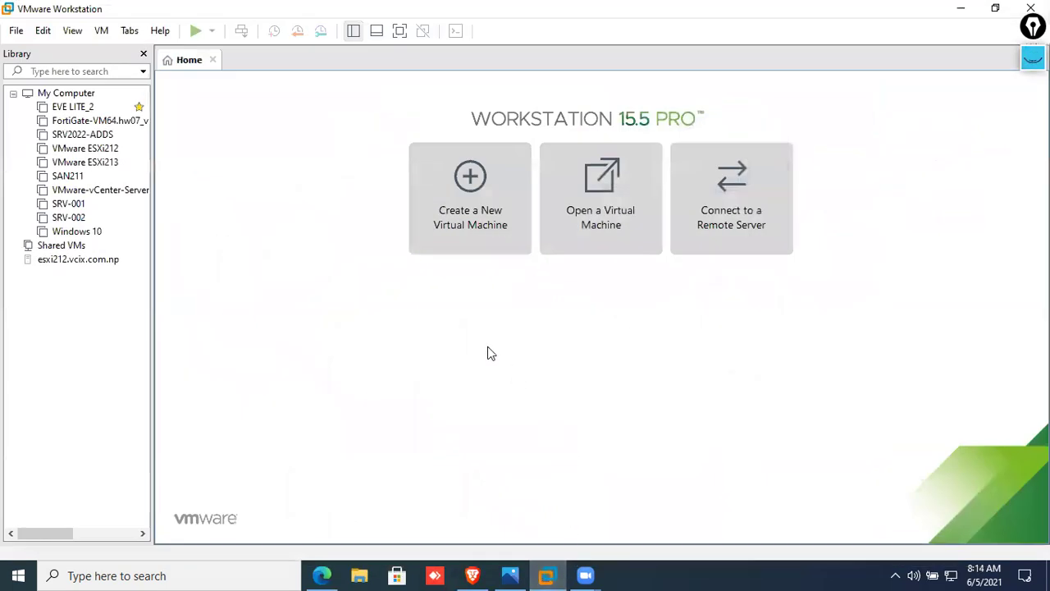
{"action": "left_click", "coordinate": [68, 204]}
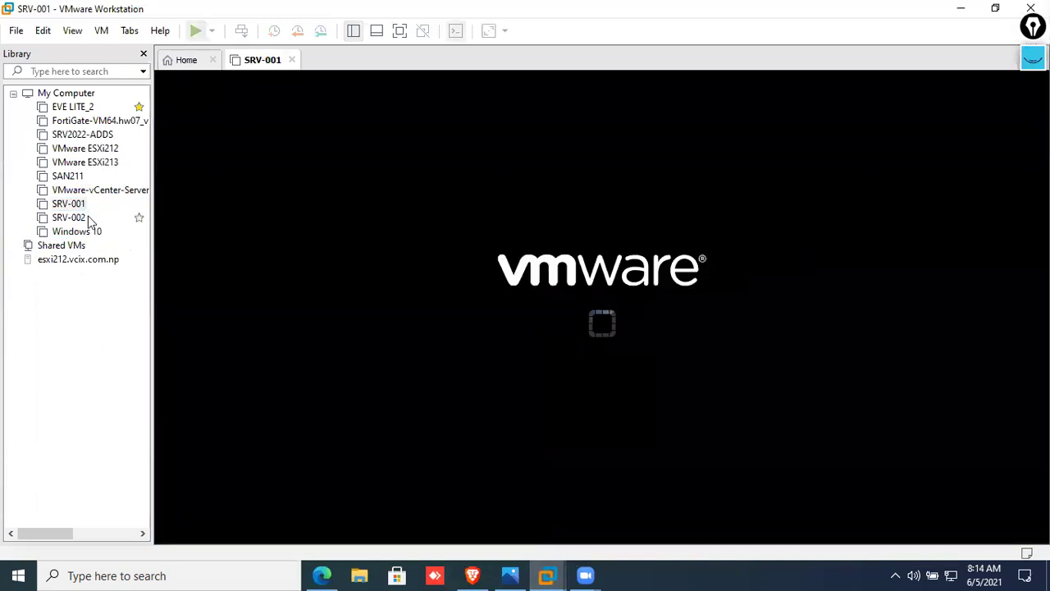
{"action": "left_click", "coordinate": [99, 218]}
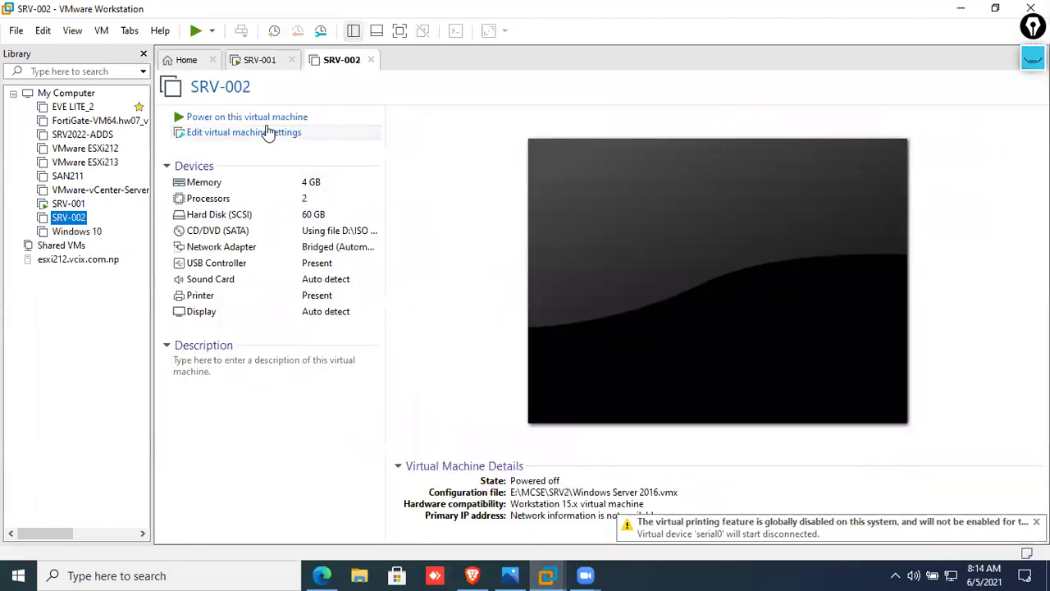
{"action": "left_click", "coordinate": [266, 117]}
{"action": "left_click", "coordinate": [77, 231]}
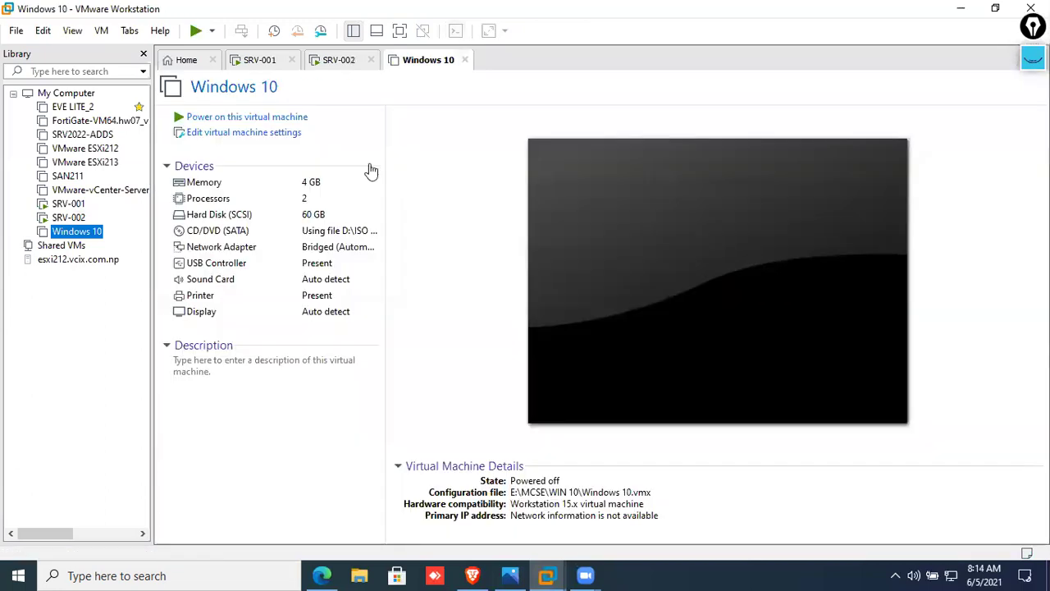
{"action": "left_click", "coordinate": [277, 119]}
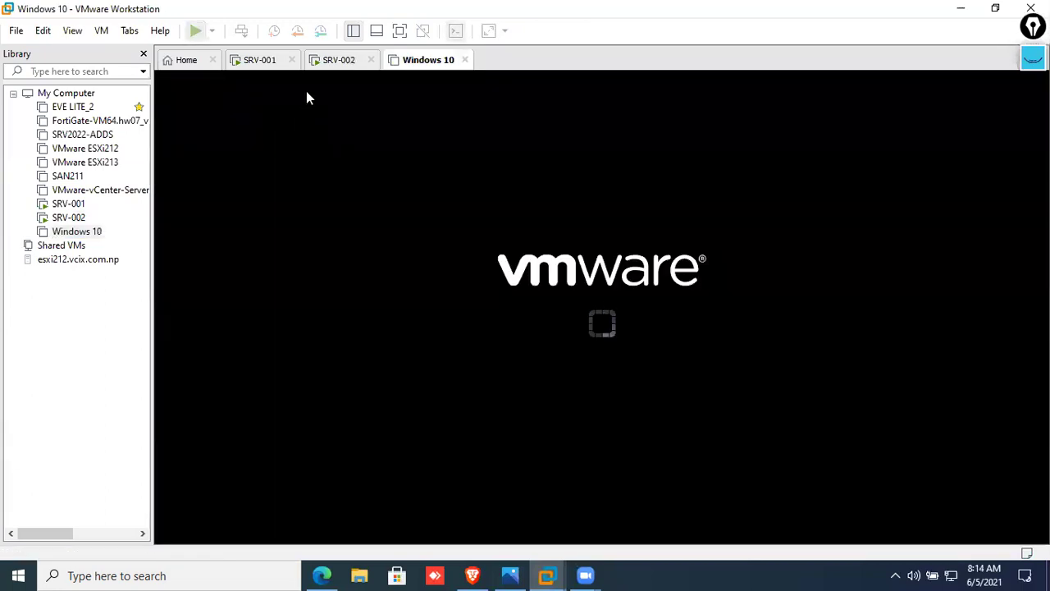
{"action": "left_click", "coordinate": [339, 65]}
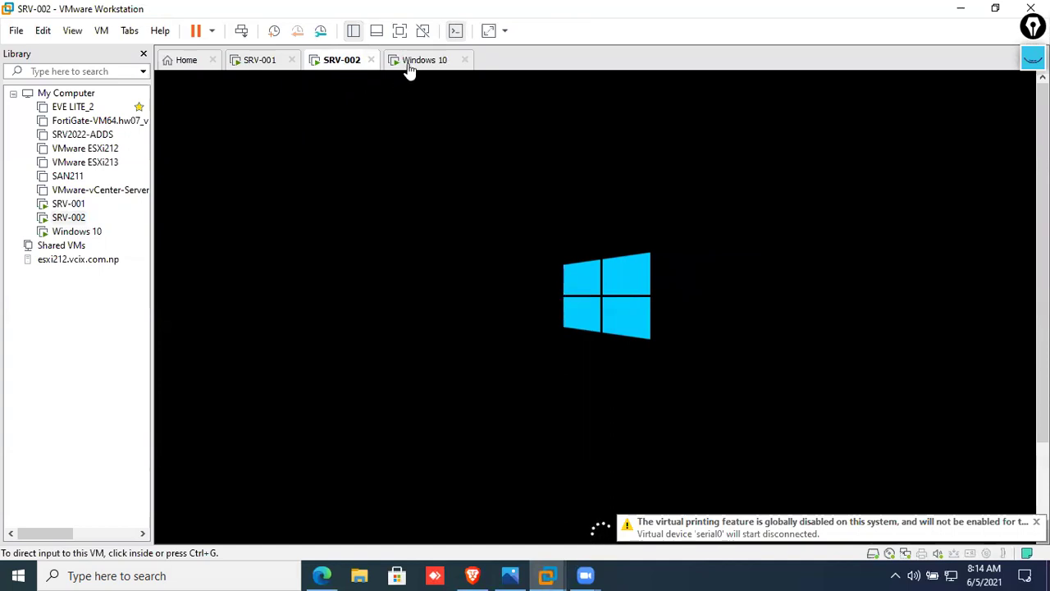
{"action": "left_click", "coordinate": [408, 71]}
{"action": "left_click", "coordinate": [324, 63]}
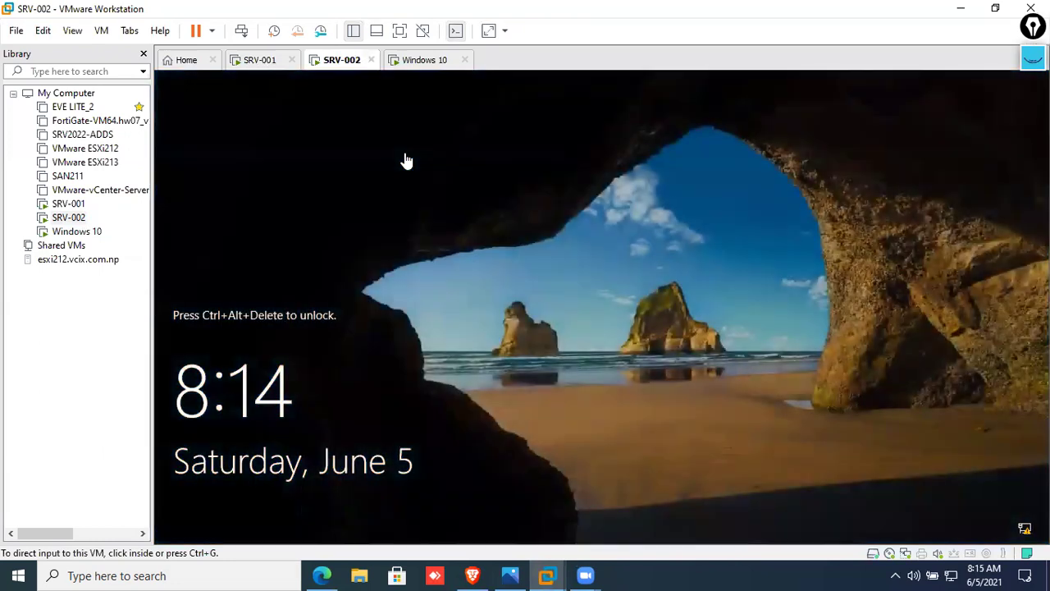
Step: Launch Notepad from the Run box
{"action": "key", "text": "super+r"}
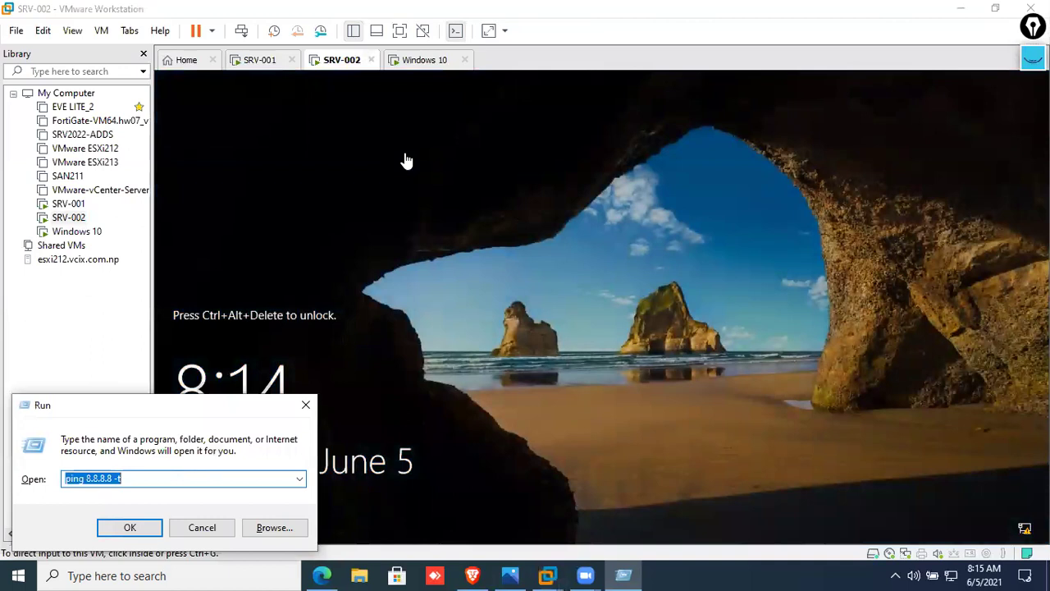
{"action": "key", "text": "BackSpace"}
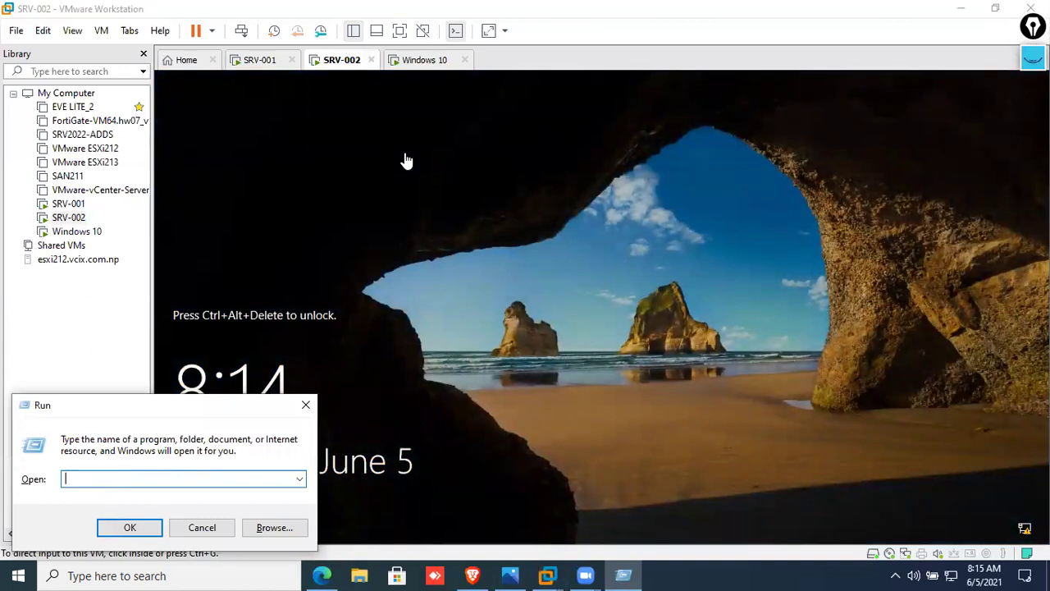
{"action": "type", "text": "note"}
{"action": "key", "text": "Down"}
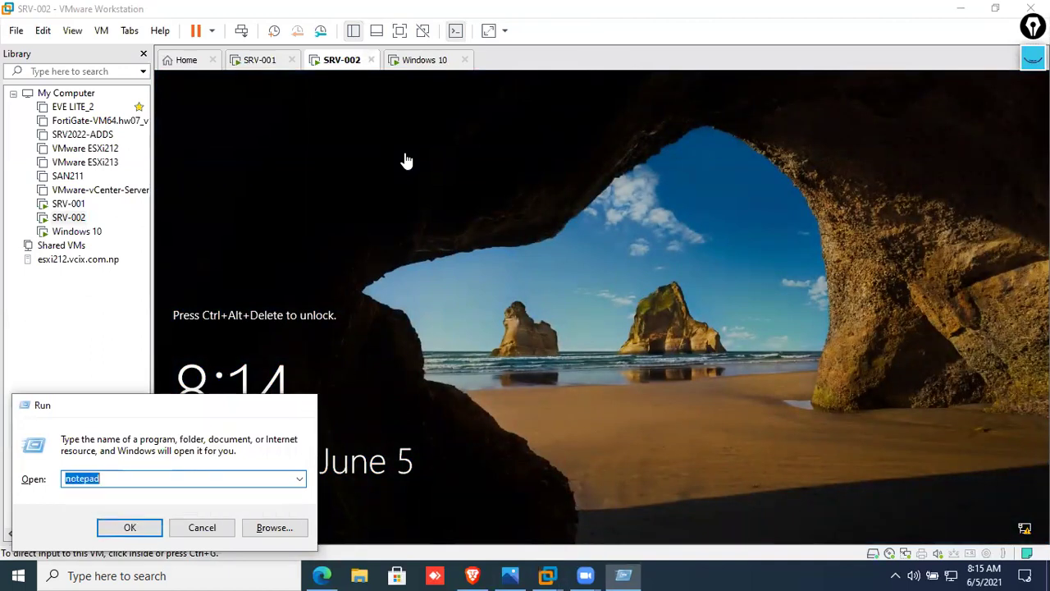
{"action": "key", "text": "Return"}
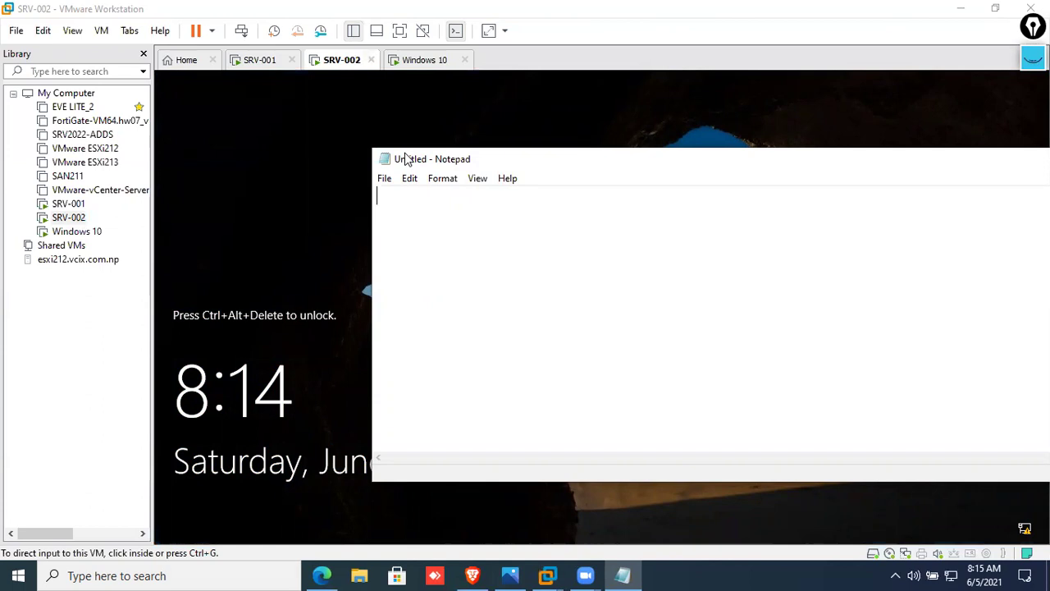
Step: Write the '-User1 - profile' and '-User2' lines in the new note
{"action": "left_click", "coordinate": [435, 179]}
{"action": "left_click", "coordinate": [420, 236]}
{"action": "type", "text": "-User1"}
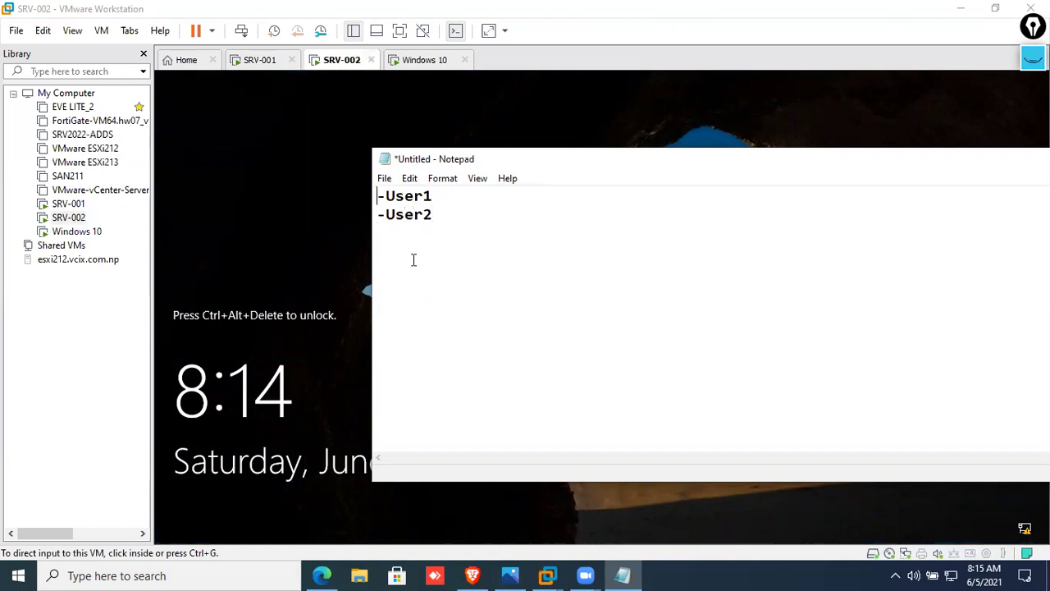
{"action": "key", "text": "Return"}
{"action": "key", "text": "Return"}
{"action": "key", "text": "Return"}
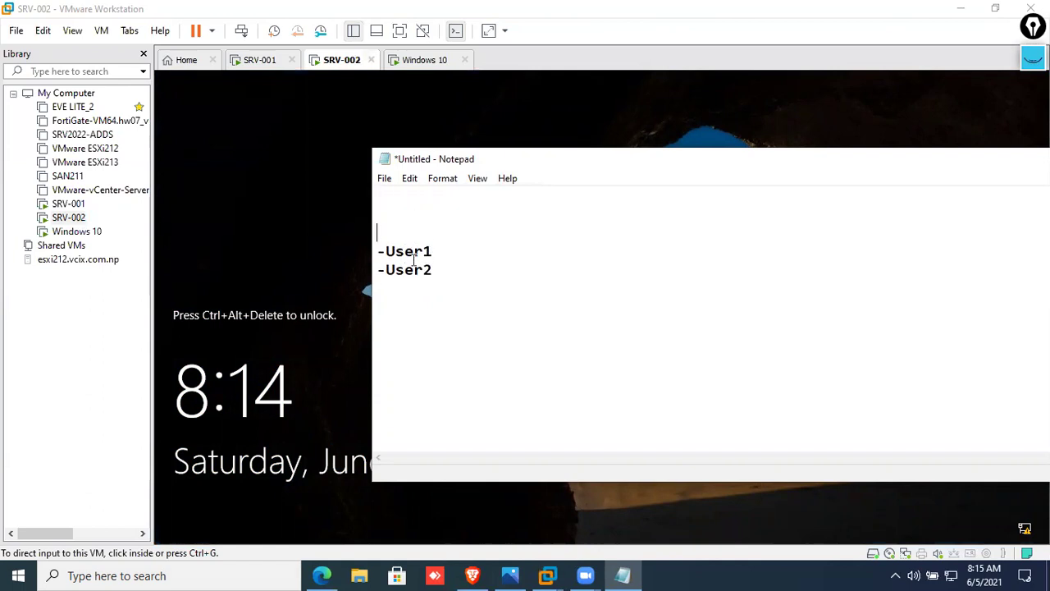
{"action": "left_click_drag", "start_coordinate": [382, 249], "coordinate": [377, 238]}
{"action": "left_click", "coordinate": [467, 261]}
{"action": "left_click_drag", "start_coordinate": [444, 273], "coordinate": [361, 238]}
{"action": "left_click", "coordinate": [440, 272]}
{"action": "left_click_drag", "start_coordinate": [439, 272], "coordinate": [352, 247]}
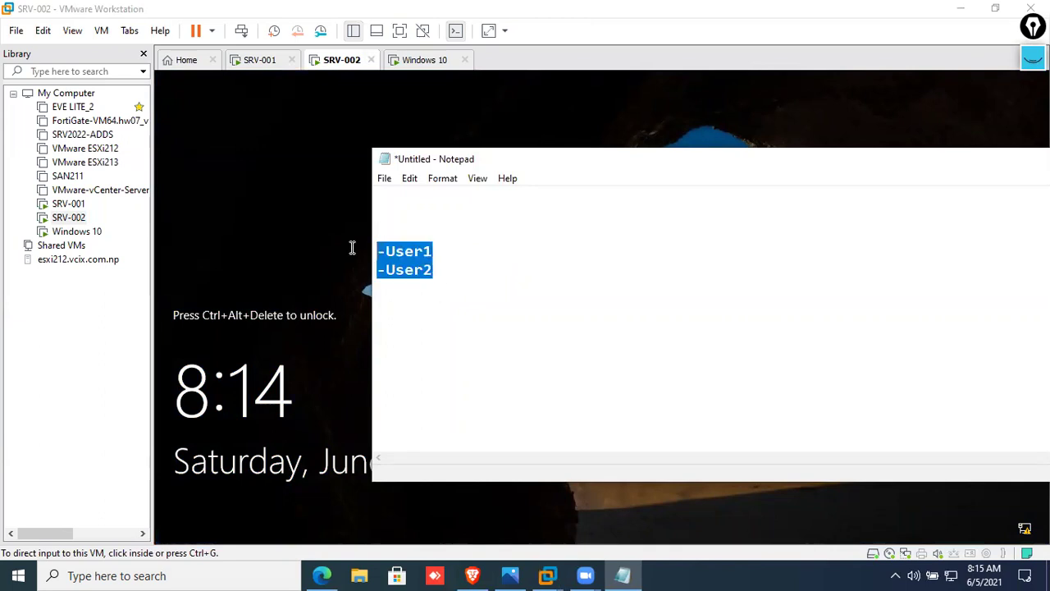
{"action": "left_click", "coordinate": [447, 289]}
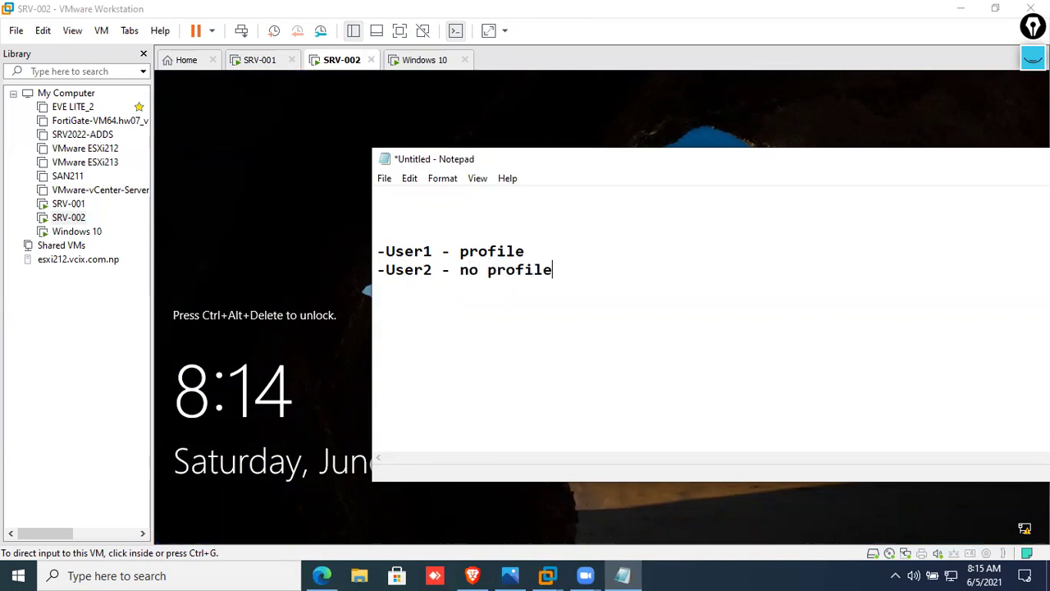
Step: Complete the User2 line as 'no R. profile' and select both note lines
{"action": "type", "text": "R."}
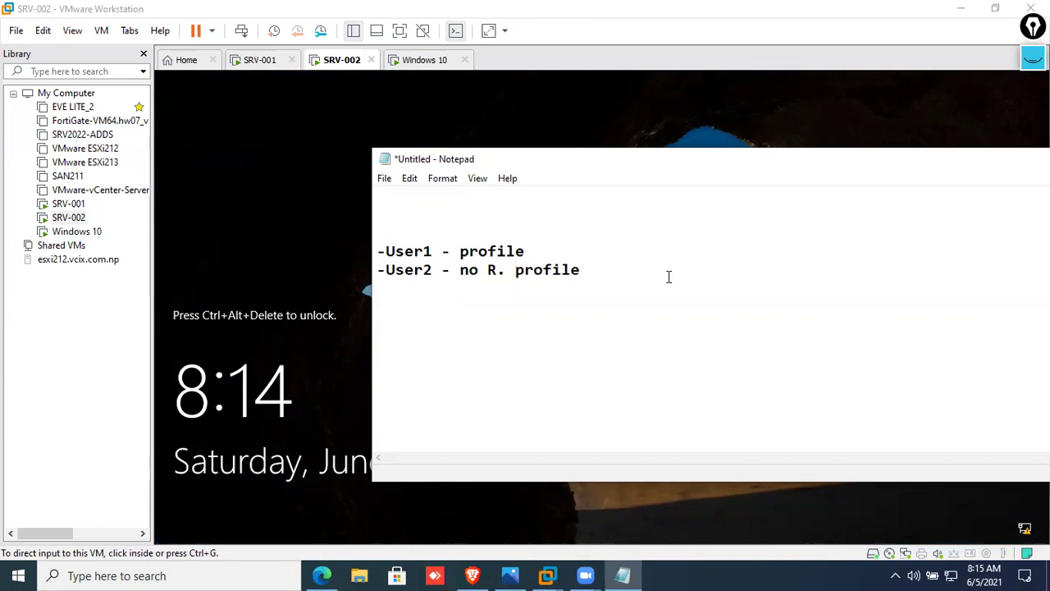
{"action": "left_click_drag", "start_coordinate": [544, 285], "coordinate": [380, 250]}
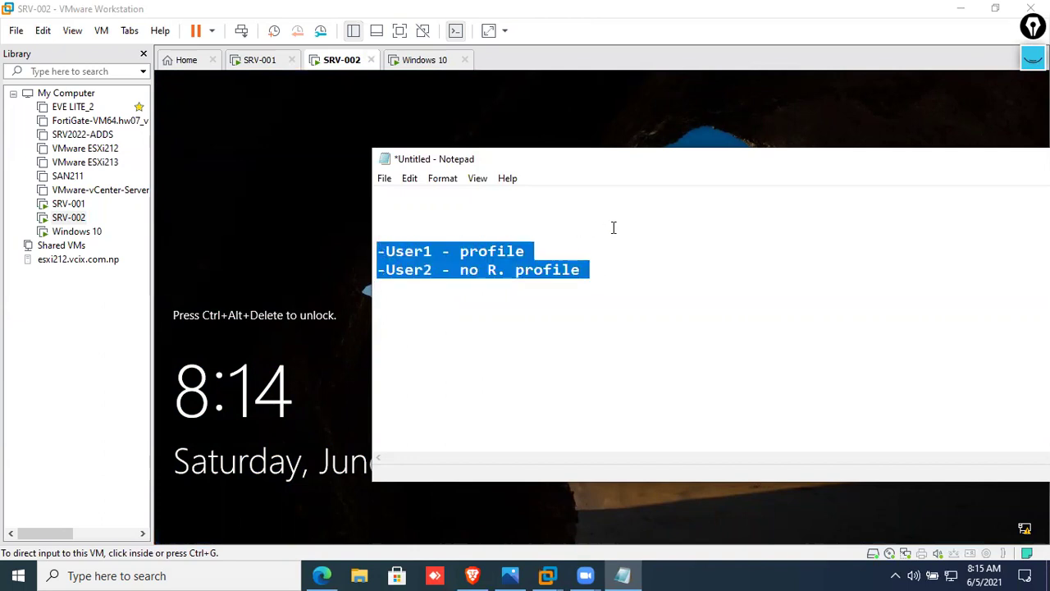
{"action": "left_click", "coordinate": [254, 63]}
Step: Send Ctrl+Alt+Del to SRV-001 and sign in with the administrator password
{"action": "right_click", "coordinate": [265, 64]}
{"action": "left_click", "coordinate": [344, 147]}
{"action": "left_click", "coordinate": [556, 387]}
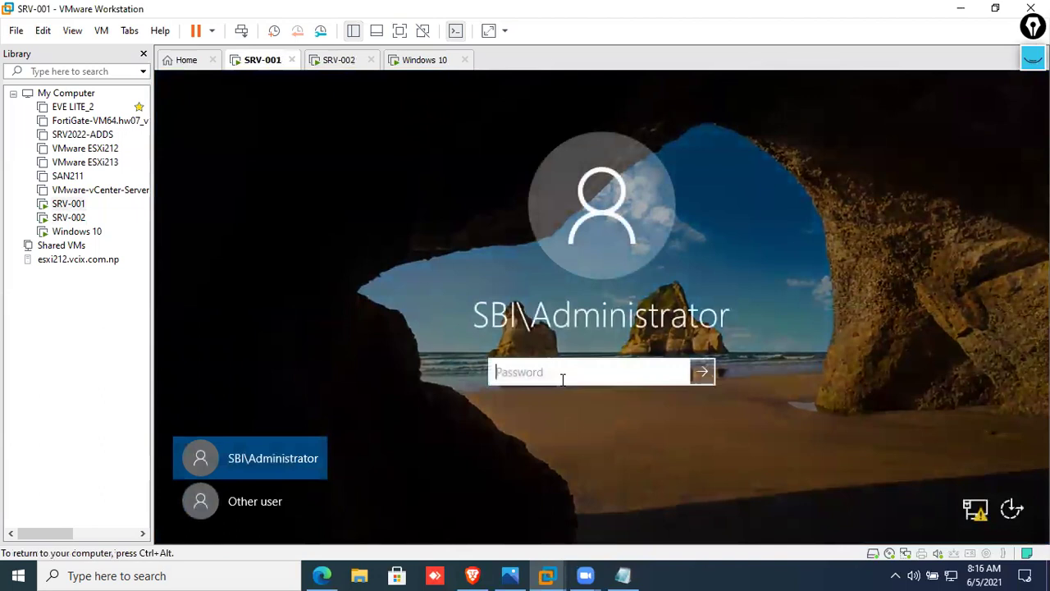
{"action": "type", "text": "P"}
{"action": "key", "text": "Return"}
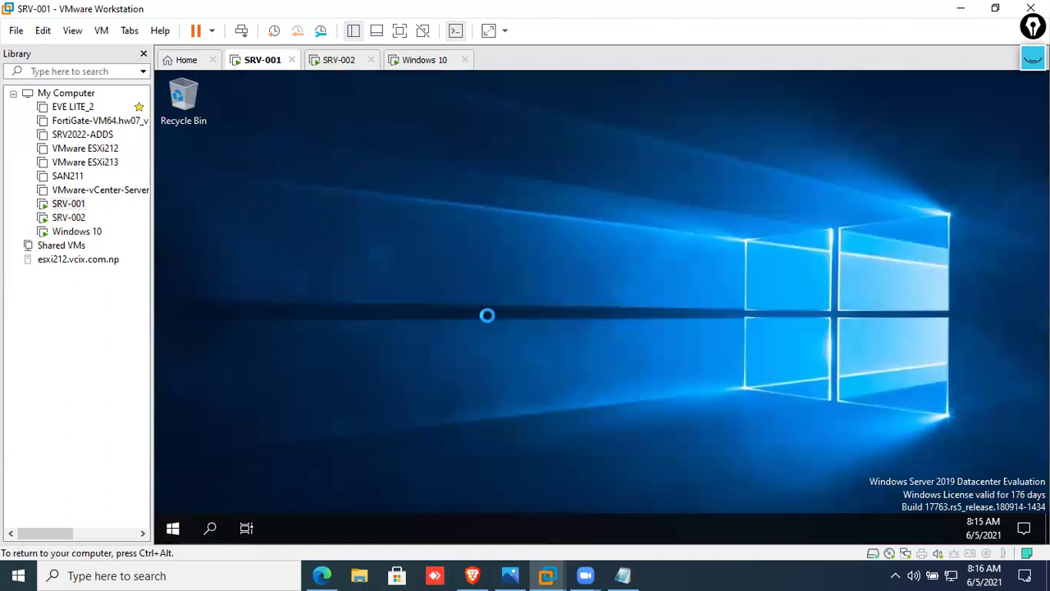
Step: Launch Active Directory Users and Computers from Server Manager's Tools menu
{"action": "right_click", "coordinate": [487, 315]}
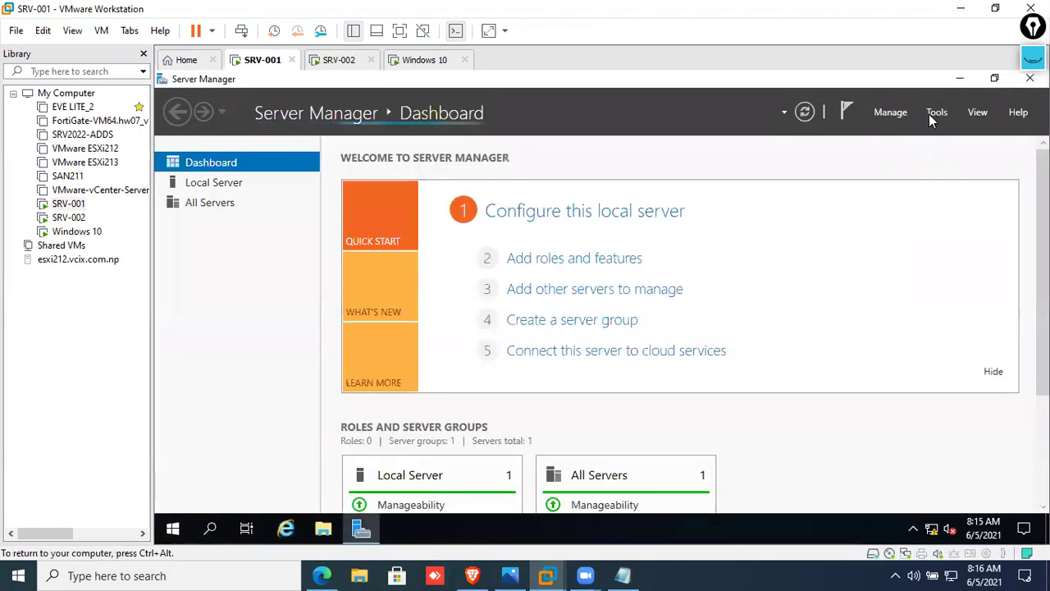
{"action": "left_click", "coordinate": [934, 115]}
{"action": "left_click", "coordinate": [907, 200]}
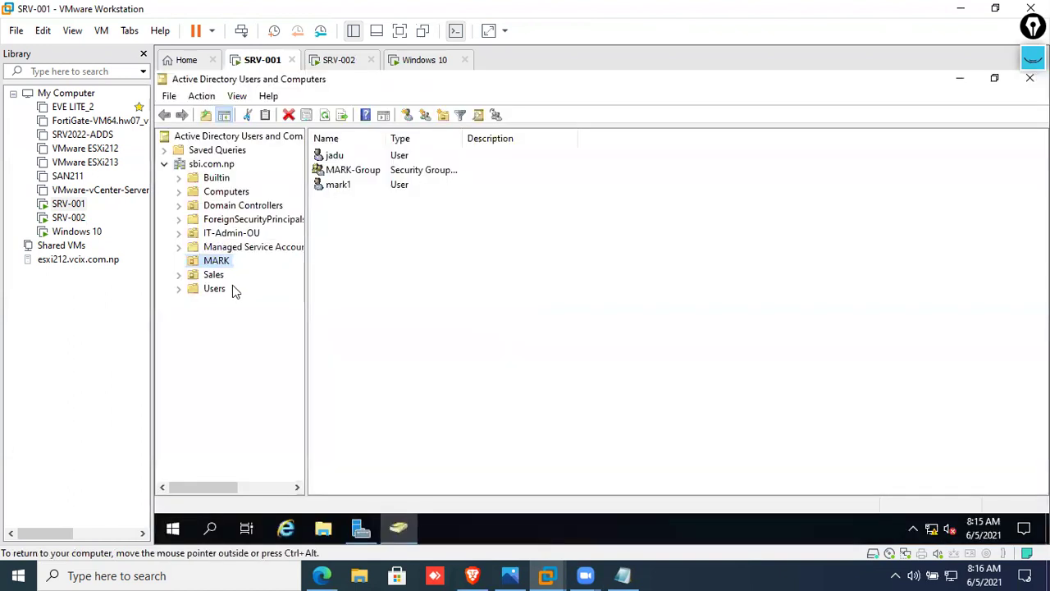
Step: Create a new organizational unit named TEST-OU in the sbi.com.np domain
{"action": "left_click", "coordinate": [215, 288]}
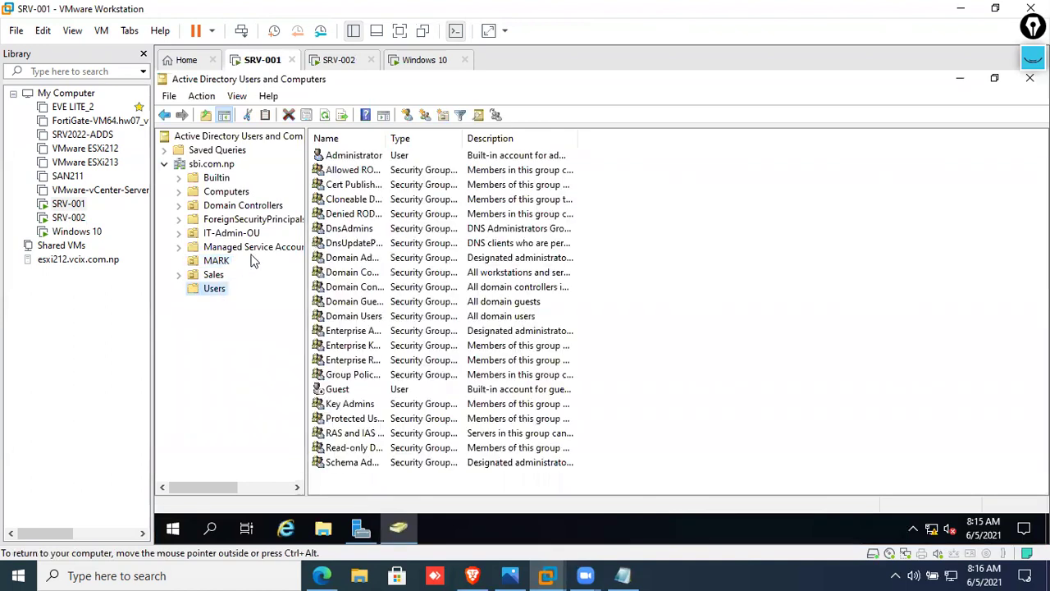
{"action": "right_click", "coordinate": [210, 166]}
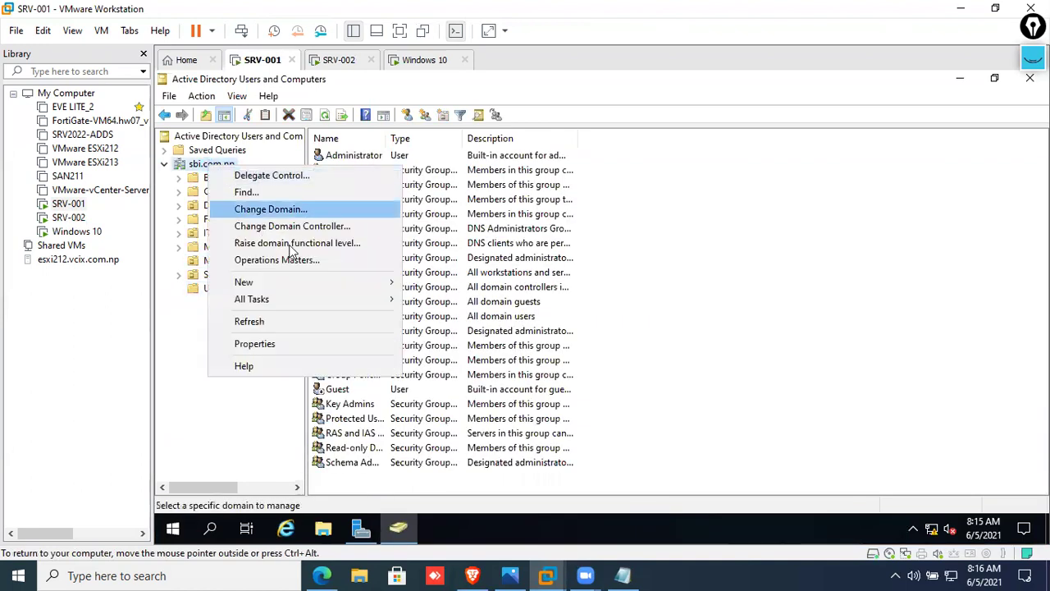
{"action": "mouse_move", "coordinate": [385, 283]}
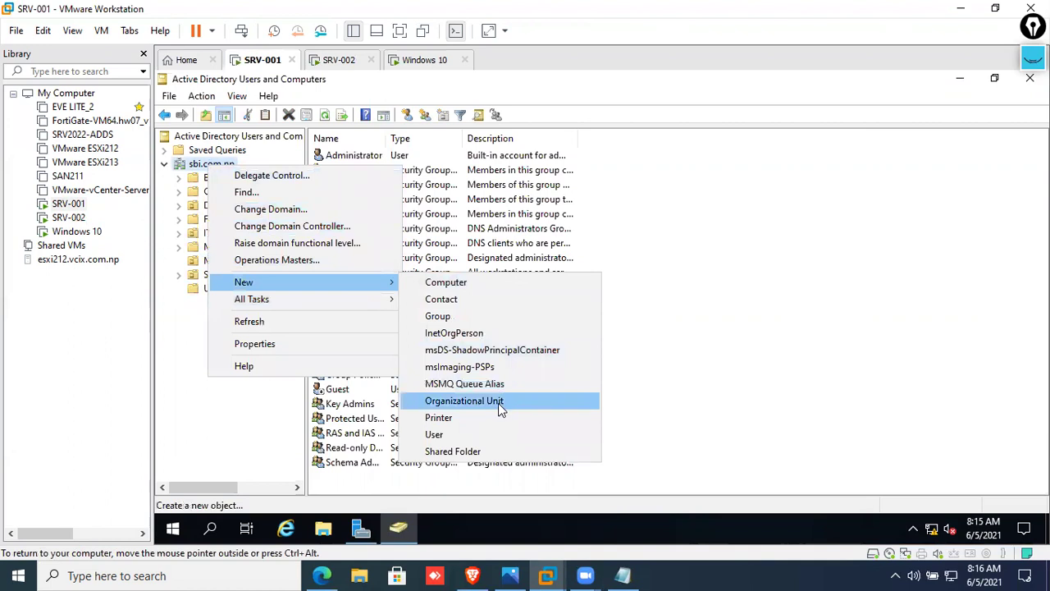
{"action": "left_click", "coordinate": [498, 403]}
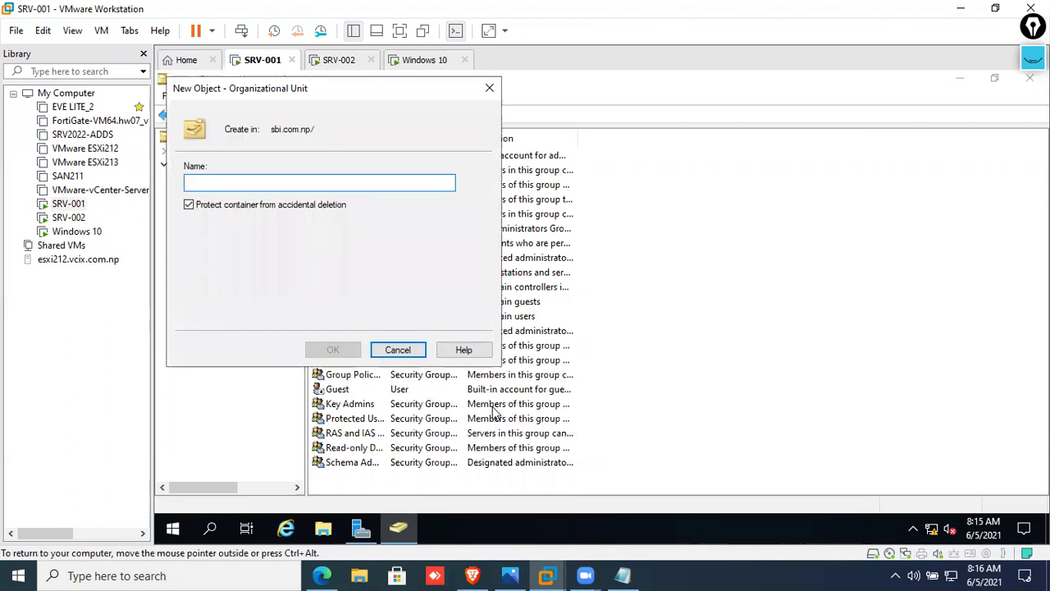
{"action": "type", "text": "TEST-OU"}
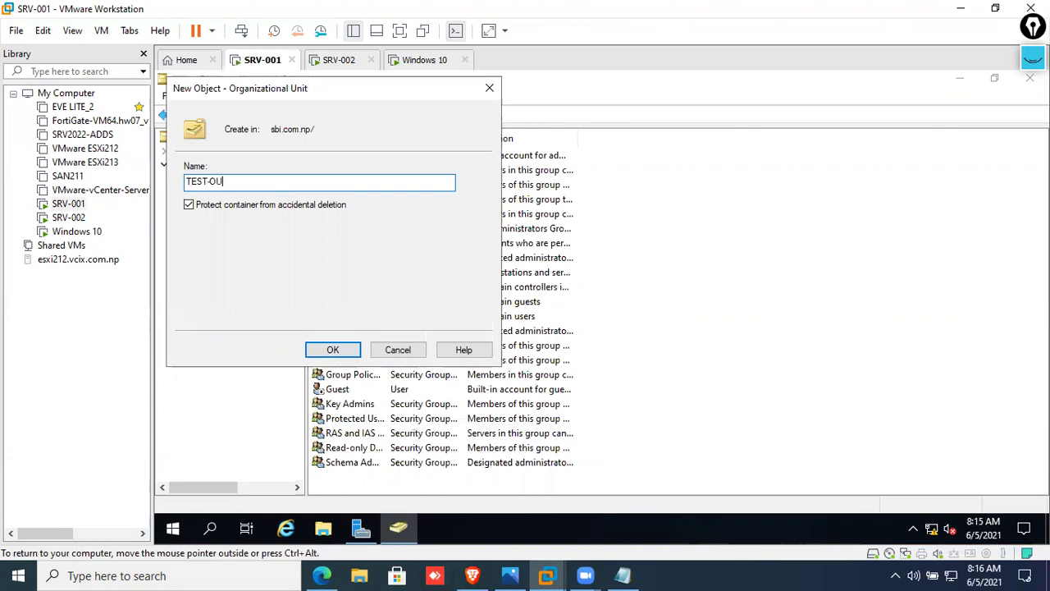
{"action": "key", "text": "Return"}
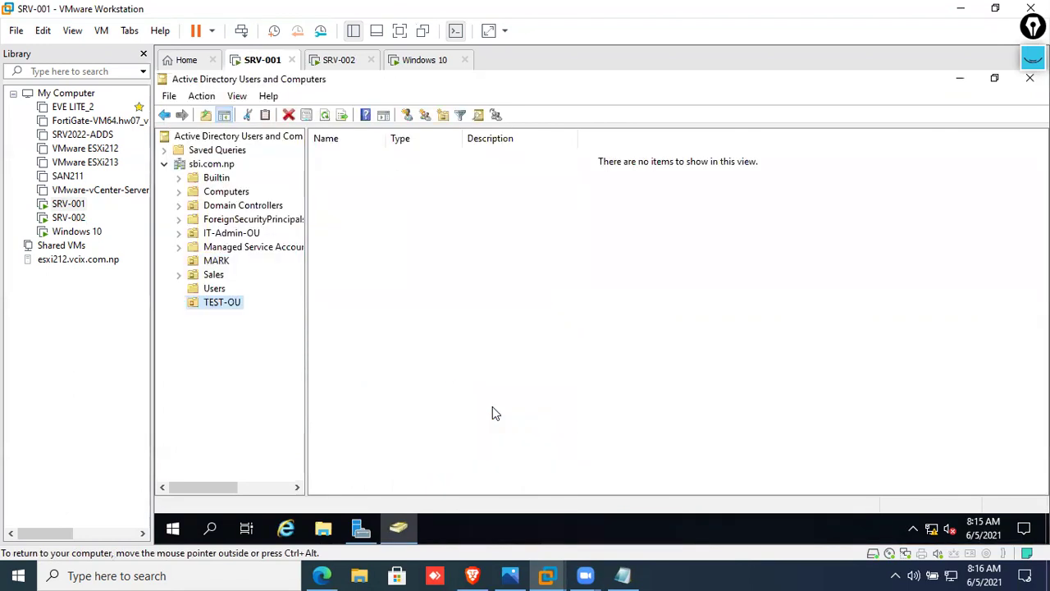
Step: Start a new user in TEST-OU with first name and logon name user1
{"action": "left_click", "coordinate": [406, 115]}
{"action": "type", "text": "user1"}
{"action": "key", "text": "Tab"}
{"action": "key", "text": "Tab"}
{"action": "key", "text": "Tab"}
{"action": "key", "text": "Tab"}
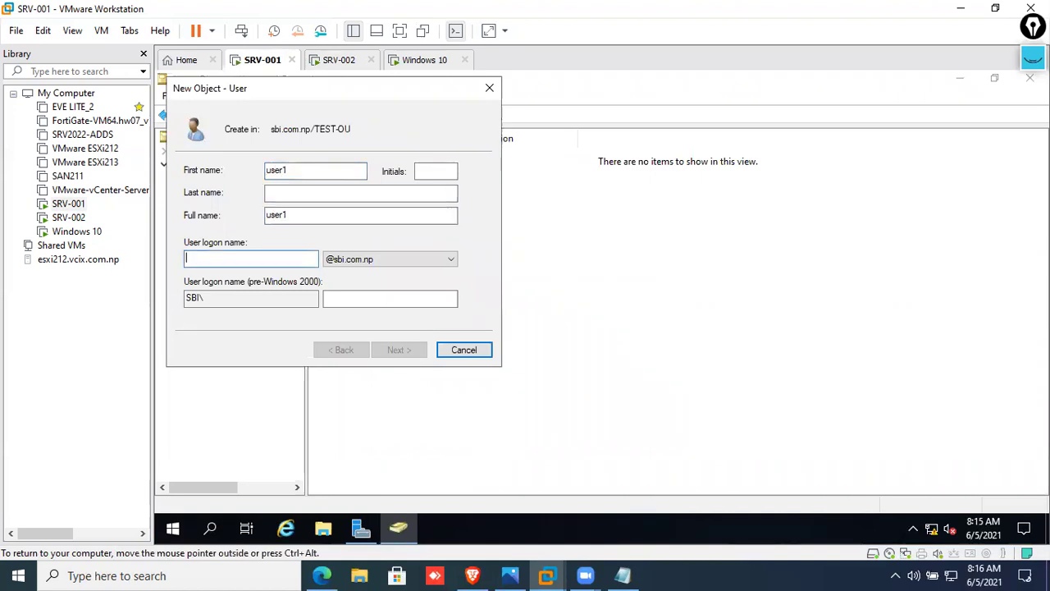
{"action": "type", "text": "user1"}
{"action": "key", "text": "Return"}
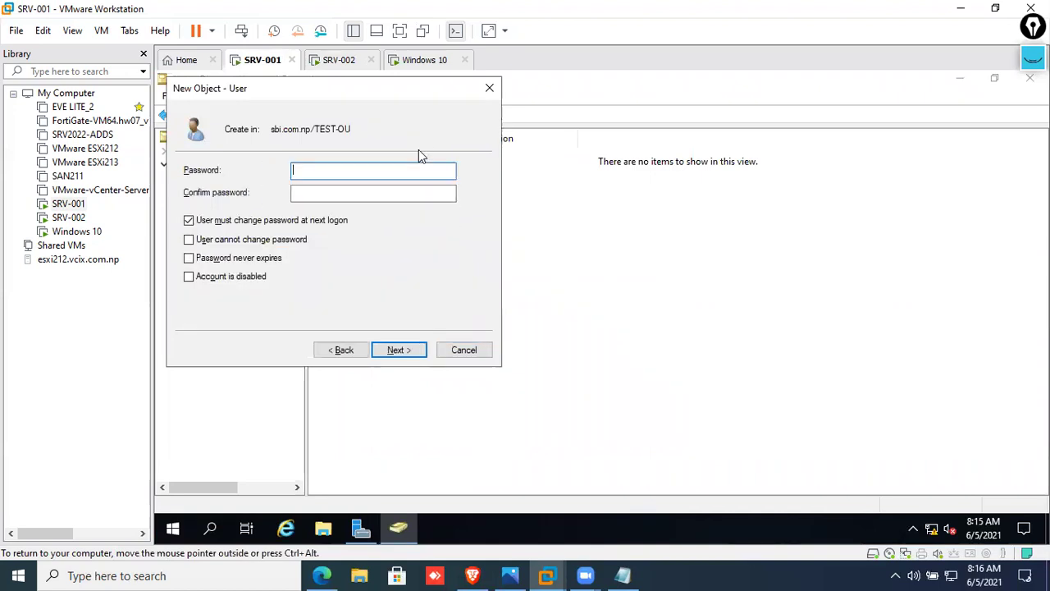
Step: Give user1 a password that never expires and the user cannot change, then finish
{"action": "key", "text": "Tab"}
{"action": "key", "text": "Tab"}
{"action": "left_click", "coordinate": [304, 239]}
{"action": "left_click", "coordinate": [282, 259]}
{"action": "left_click", "coordinate": [419, 355]}
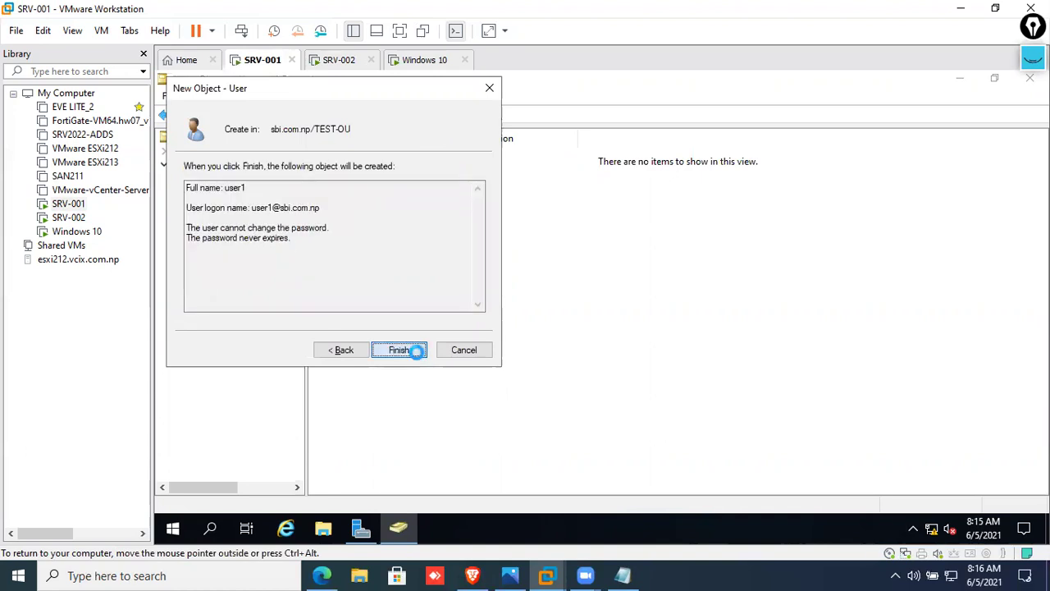
{"action": "left_click", "coordinate": [417, 352]}
Step: Start another new user named user2 with logon name user
{"action": "left_click", "coordinate": [370, 116]}
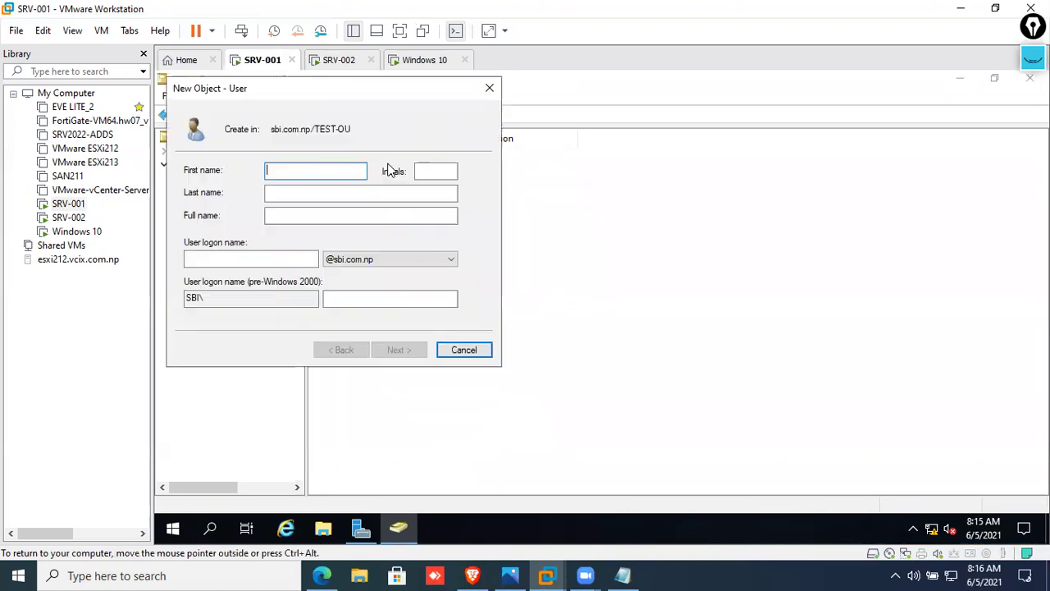
{"action": "type", "text": "user2"}
{"action": "key", "text": "Tab"}
{"action": "key", "text": "Tab"}
{"action": "key", "text": "Tab"}
{"action": "key", "text": "Tab"}
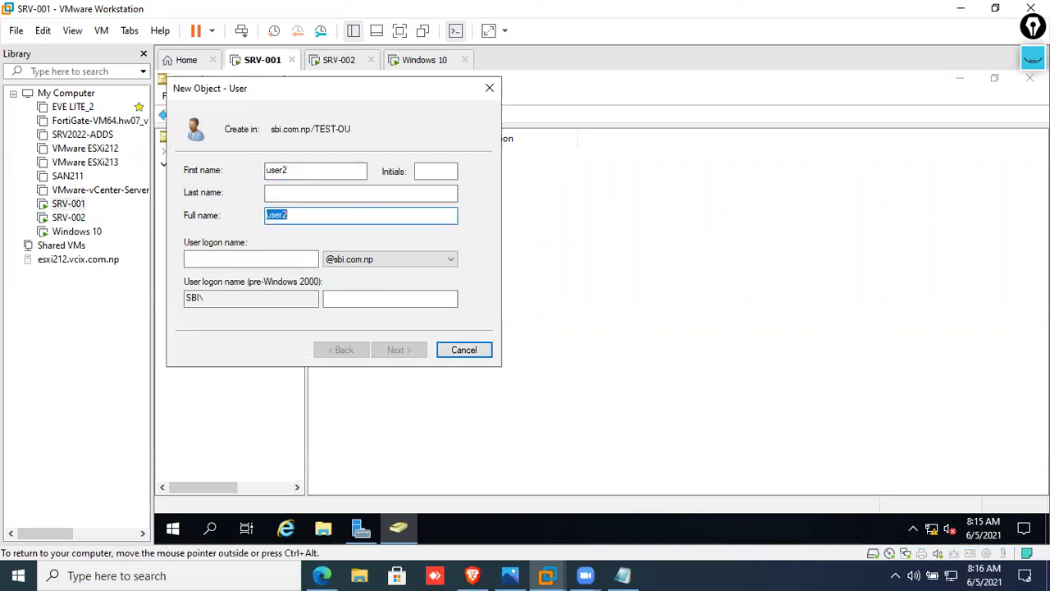
{"action": "type", "text": "user2"}
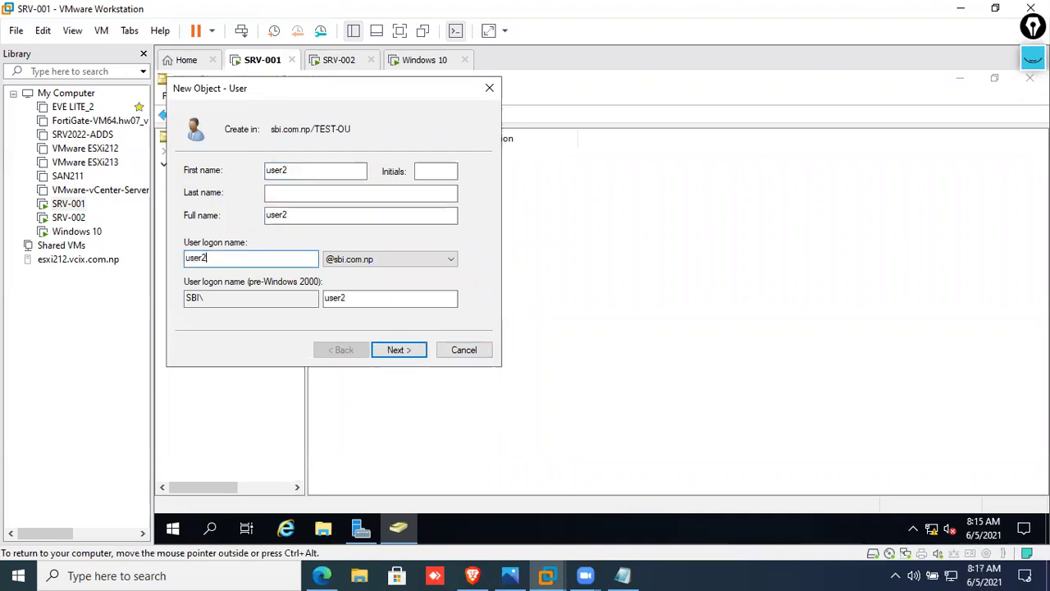
{"action": "key", "text": "Return"}
Step: Enter and confirm user2's password, set 'cannot change' and 'never expires', then finish
{"action": "key", "text": "Tab"}
{"action": "key", "text": "Tab"}
{"action": "key", "text": "space"}
{"action": "key", "text": "Tab"}
{"action": "key", "text": "space"}
{"action": "key", "text": "Tab"}
{"action": "key", "text": "space"}
{"action": "key", "text": "Return"}
{"action": "key", "text": "Return"}
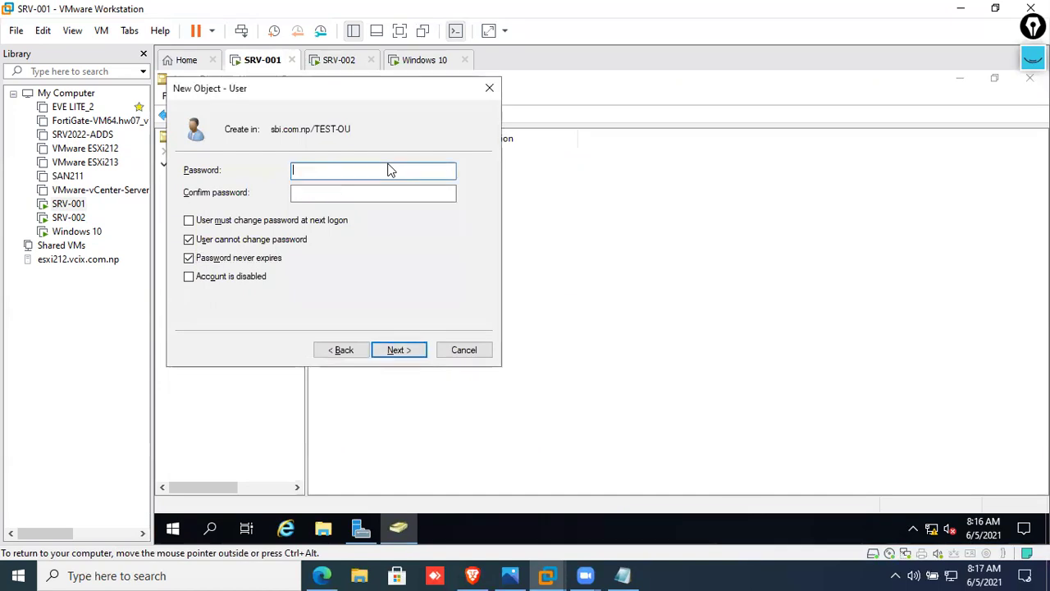
{"action": "key", "text": "Tab"}
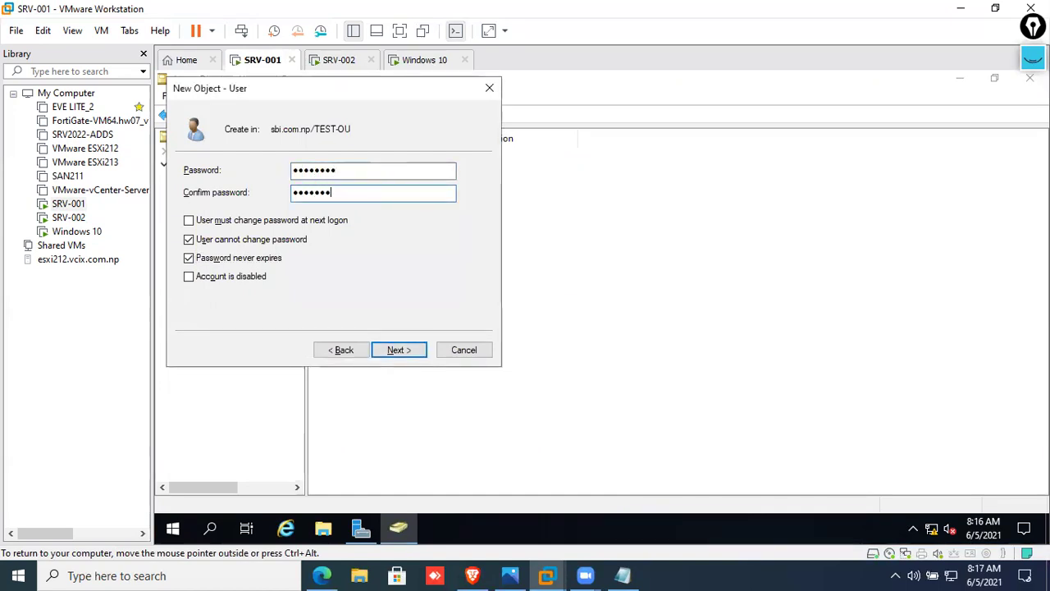
{"action": "key", "text": "Return"}
{"action": "key", "text": "Return"}
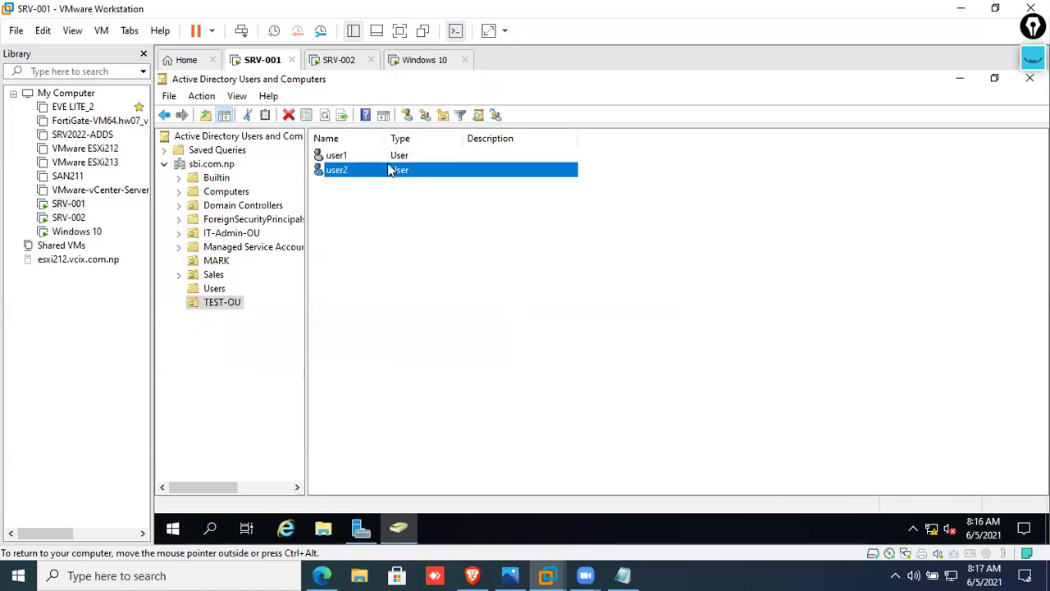
Step: Click in the TEST-OU list to clear the selection of user2
{"action": "left_click", "coordinate": [415, 213]}
{"action": "left_click", "coordinate": [403, 171]}
{"action": "left_click", "coordinate": [423, 257]}
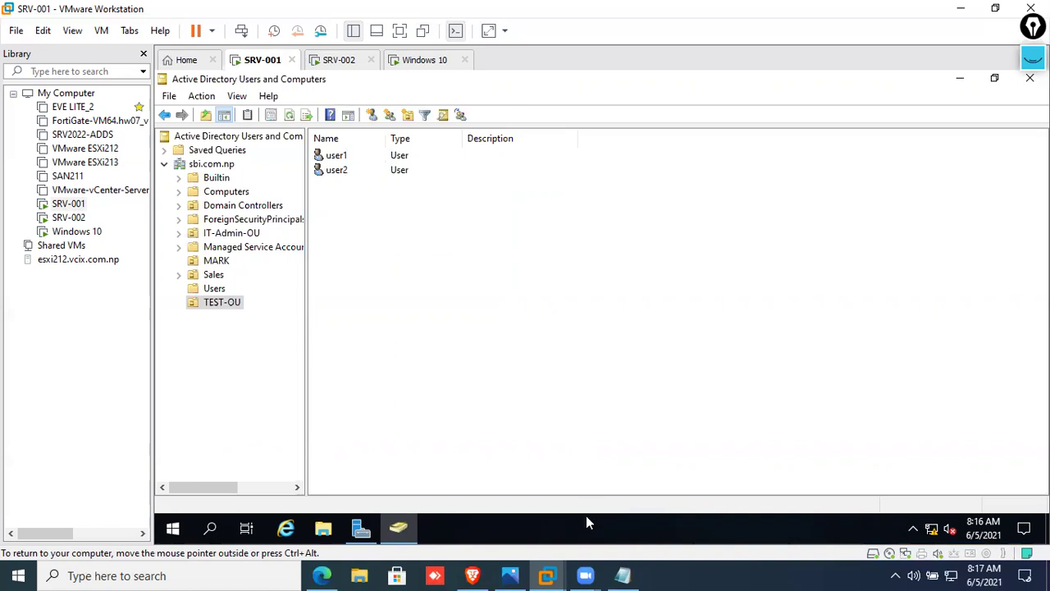
Step: Open the LAN diagram in Photos and handwrite 'login' by the top-left client, then cross it out
{"action": "left_click", "coordinate": [509, 575]}
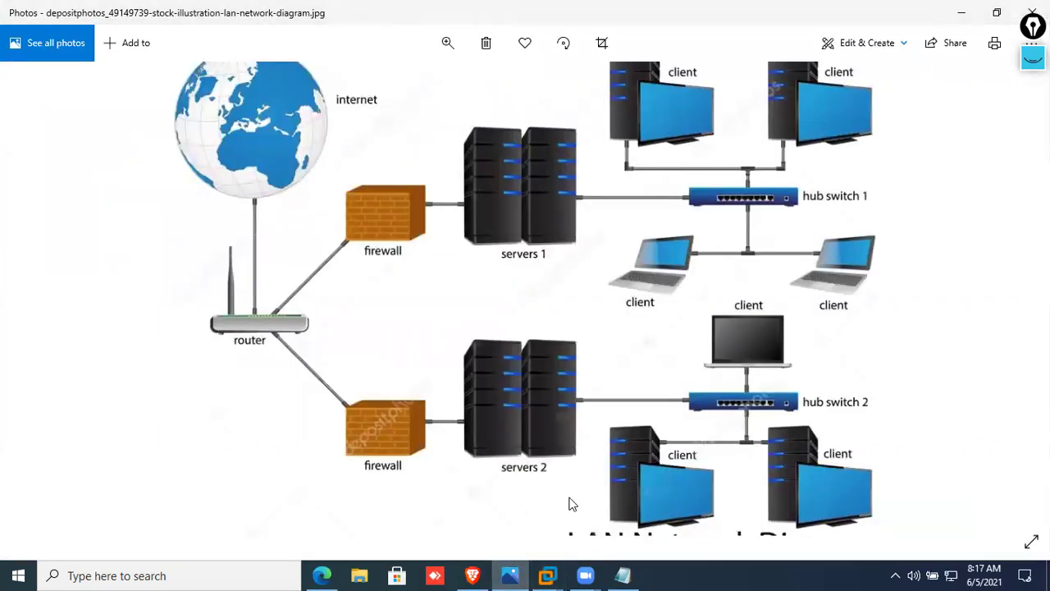
{"action": "left_click", "coordinate": [1032, 58]}
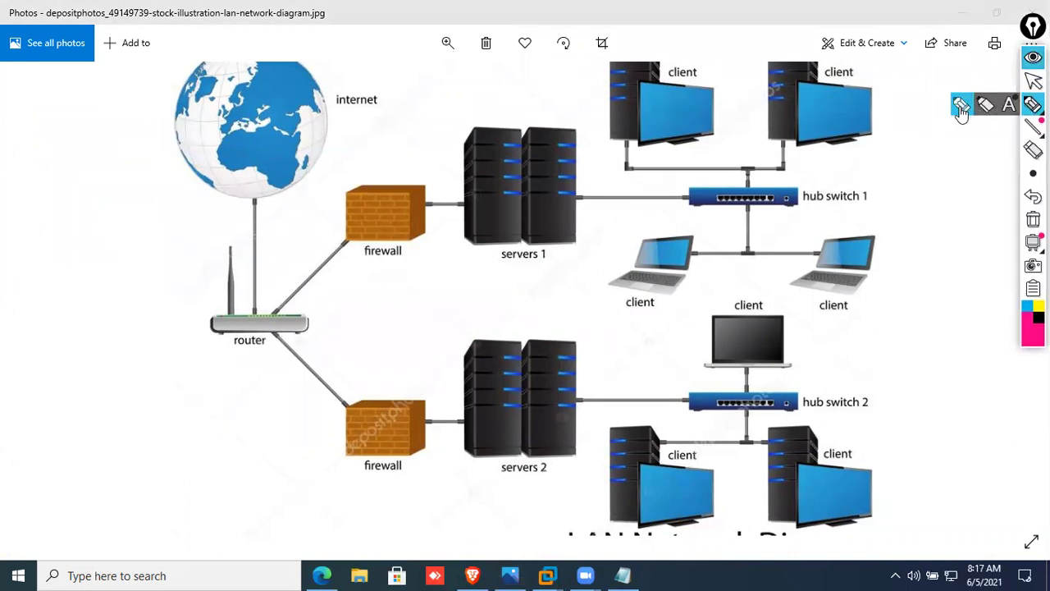
{"action": "left_click", "coordinate": [961, 108]}
{"action": "mouse_move", "coordinate": [666, 159]}
{"action": "left_mouse_down"}
{"action": "mouse_move", "coordinate": [696, 173]}
{"action": "mouse_move", "coordinate": [732, 146]}
{"action": "left_mouse_up"}
{"action": "mouse_move", "coordinate": [644, 106]}
{"action": "left_mouse_down"}
{"action": "mouse_move", "coordinate": [674, 120]}
{"action": "mouse_move", "coordinate": [724, 110]}
{"action": "mouse_move", "coordinate": [684, 130]}
{"action": "left_mouse_up"}
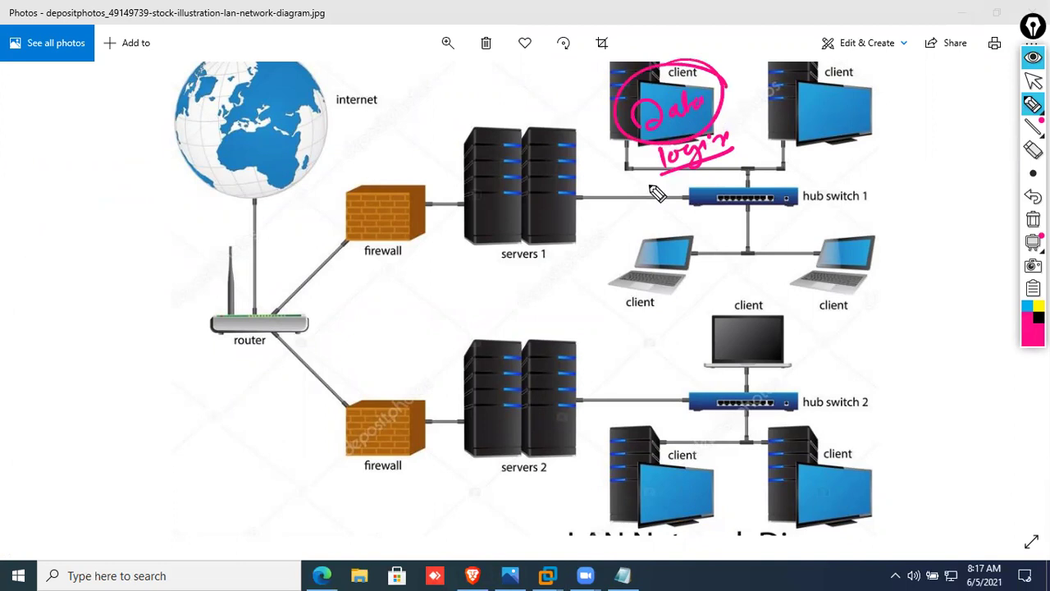
{"action": "left_click_drag", "start_coordinate": [722, 82], "coordinate": [641, 199]}
{"action": "left_click_drag", "start_coordinate": [652, 140], "coordinate": [743, 169]}
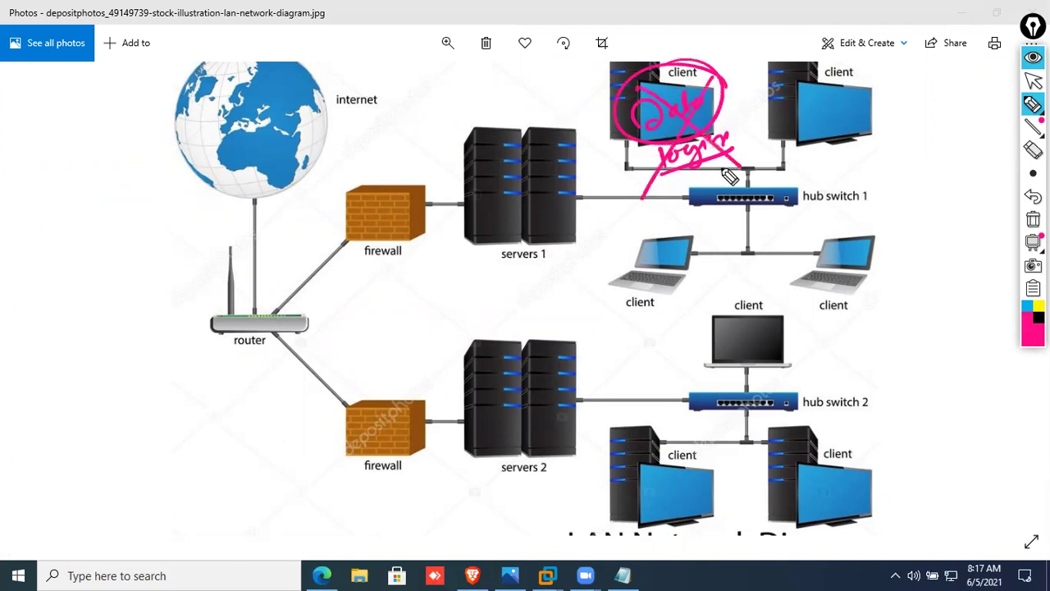
Step: Arrow the client note to servers 1, write and circle 'Serve', then erase all ink
{"action": "mouse_move", "coordinate": [829, 146]}
{"action": "left_mouse_down"}
{"action": "mouse_move", "coordinate": [886, 158]}
{"action": "mouse_move", "coordinate": [935, 124]}
{"action": "left_mouse_up"}
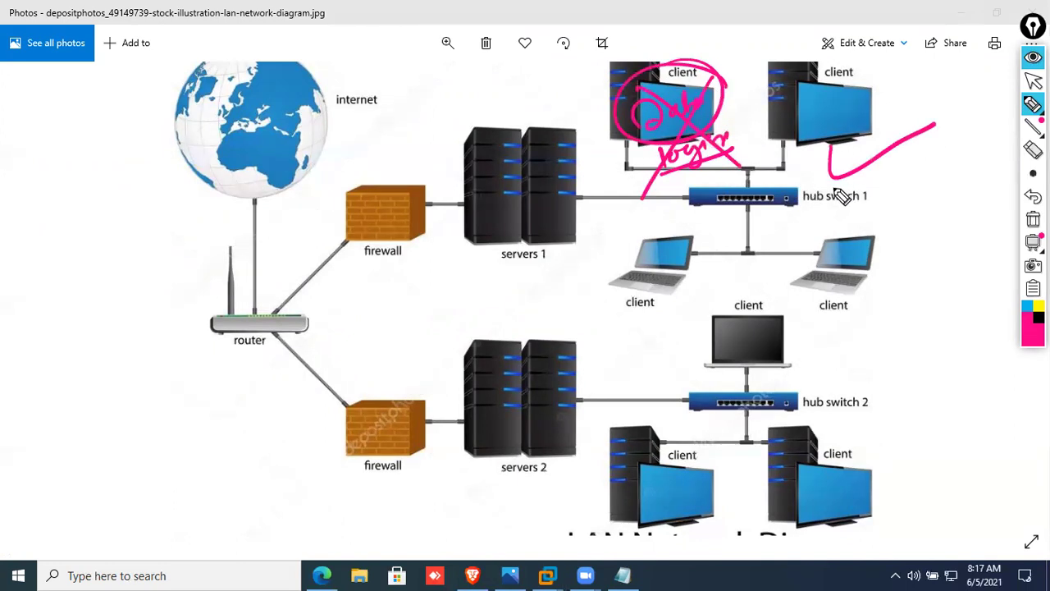
{"action": "mouse_move", "coordinate": [726, 123]}
{"action": "left_mouse_down"}
{"action": "mouse_move", "coordinate": [726, 160]}
{"action": "mouse_move", "coordinate": [751, 91]}
{"action": "mouse_move", "coordinate": [499, 173]}
{"action": "mouse_move", "coordinate": [524, 150]}
{"action": "left_mouse_up"}
{"action": "mouse_move", "coordinate": [513, 185]}
{"action": "left_mouse_down"}
{"action": "mouse_move", "coordinate": [516, 218]}
{"action": "mouse_move", "coordinate": [587, 176]}
{"action": "left_mouse_up"}
{"action": "left_click_drag", "start_coordinate": [586, 212], "coordinate": [480, 255]}
{"action": "mouse_move", "coordinate": [562, 243]}
{"action": "left_mouse_down"}
{"action": "mouse_move", "coordinate": [534, 276]}
{"action": "mouse_move", "coordinate": [599, 221]}
{"action": "left_mouse_up"}
{"action": "mouse_move", "coordinate": [336, 287]}
{"action": "left_mouse_down"}
{"action": "mouse_move", "coordinate": [324, 328]}
{"action": "mouse_move", "coordinate": [403, 281]}
{"action": "mouse_move", "coordinate": [297, 350]}
{"action": "mouse_move", "coordinate": [425, 228]}
{"action": "left_mouse_up"}
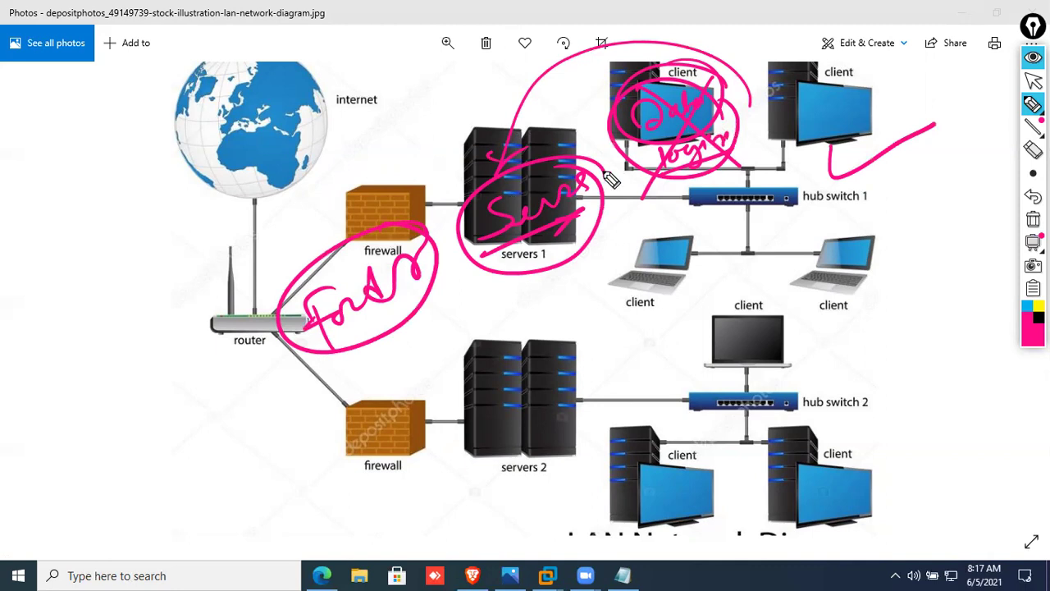
{"action": "left_click", "coordinate": [1033, 219]}
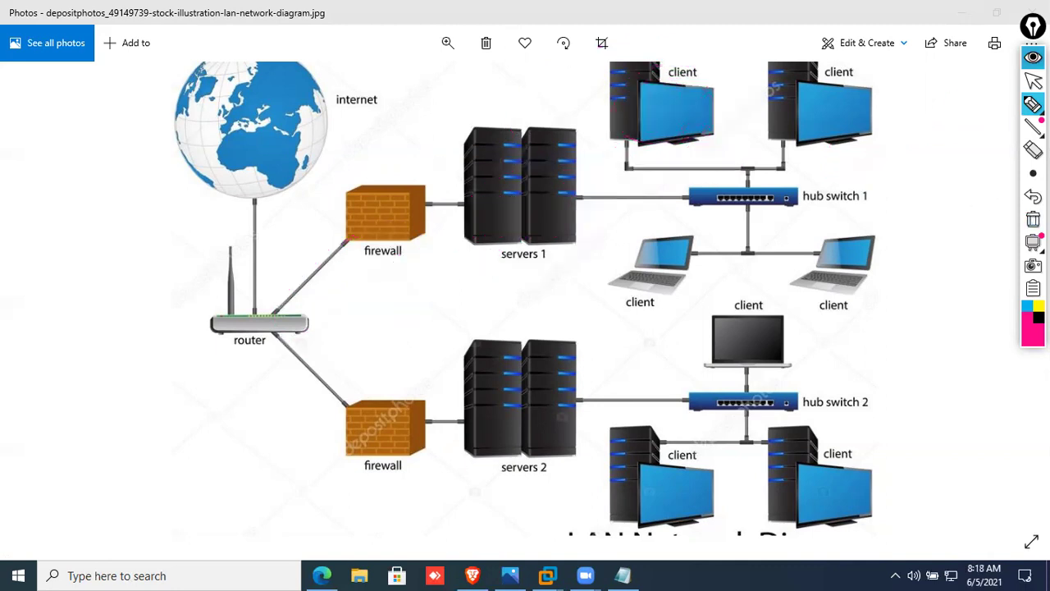
Step: Return to SRV-001 and browse to New Volume (E:) in File Explorer
{"action": "left_click", "coordinate": [1033, 57]}
{"action": "left_click", "coordinate": [962, 13]}
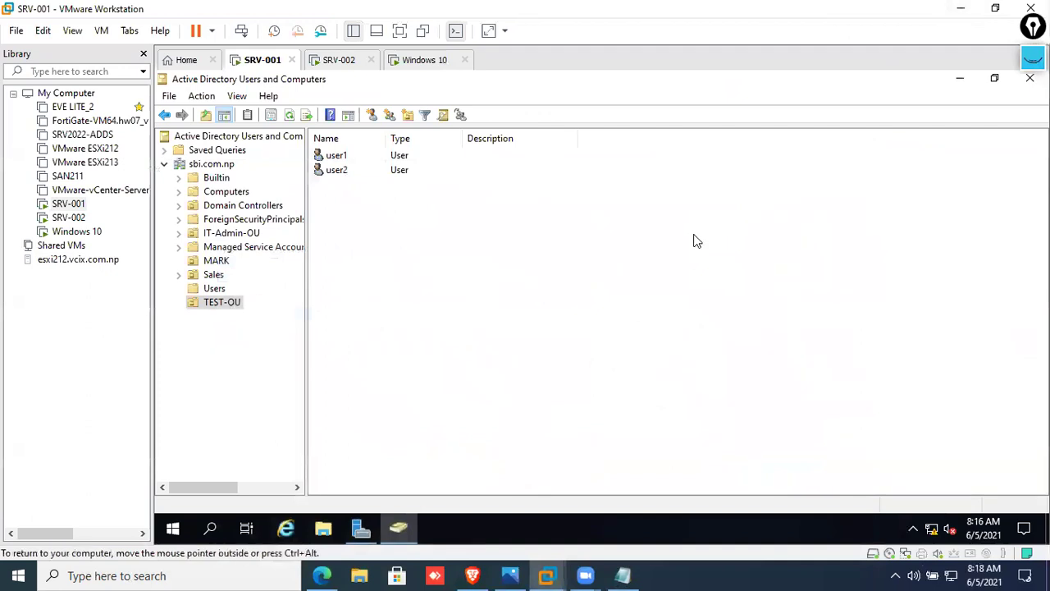
{"action": "left_click", "coordinate": [322, 527]}
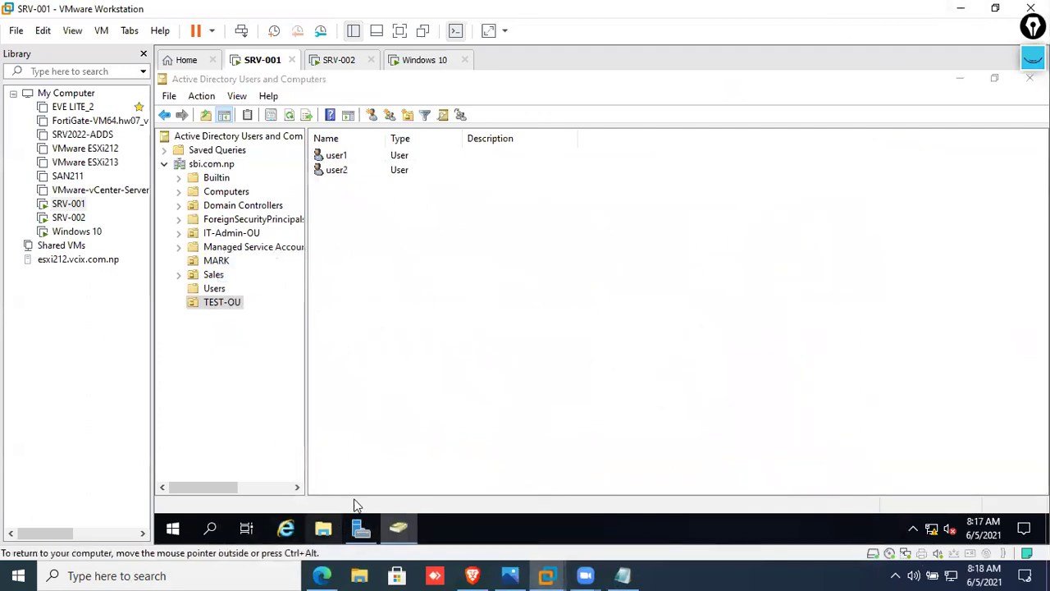
{"action": "left_click", "coordinate": [215, 334]}
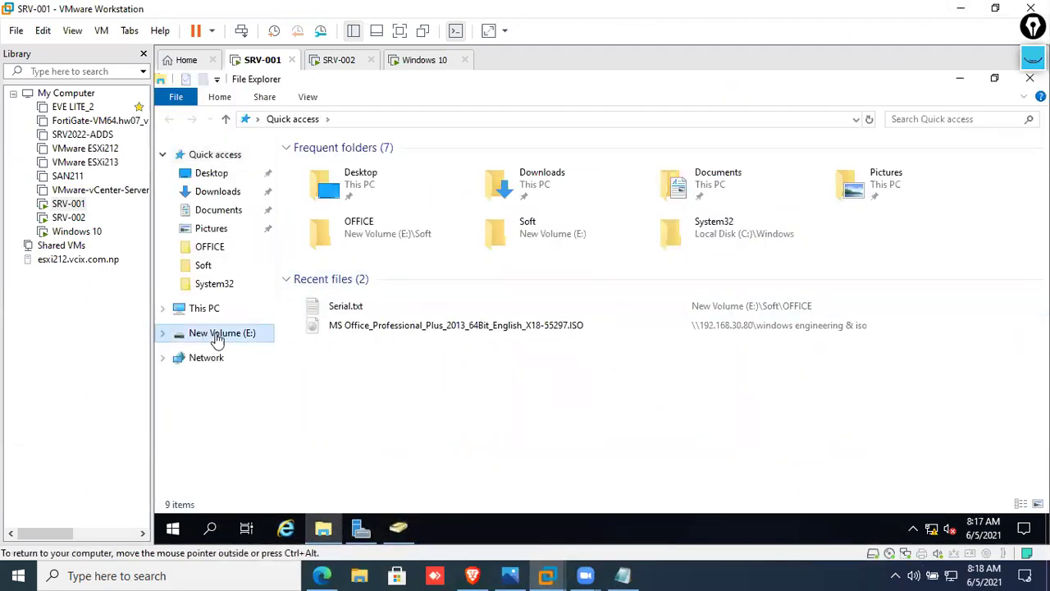
Step: Create a new folder named Profile123 on drive E:
{"action": "right_click", "coordinate": [396, 367]}
{"action": "mouse_move", "coordinate": [492, 326]}
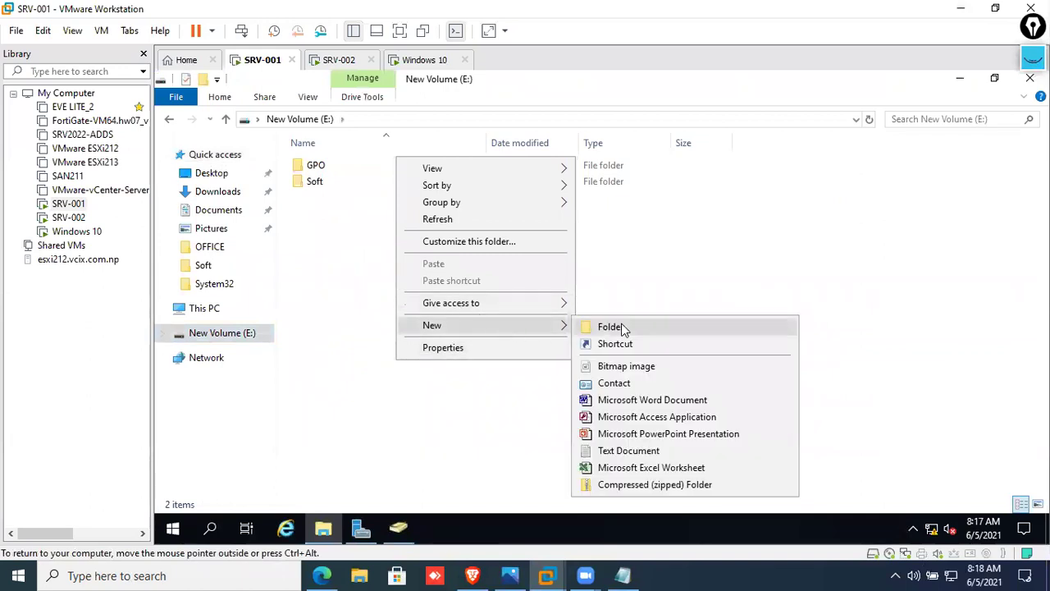
{"action": "left_click", "coordinate": [611, 329]}
{"action": "key", "text": "BackSpace"}
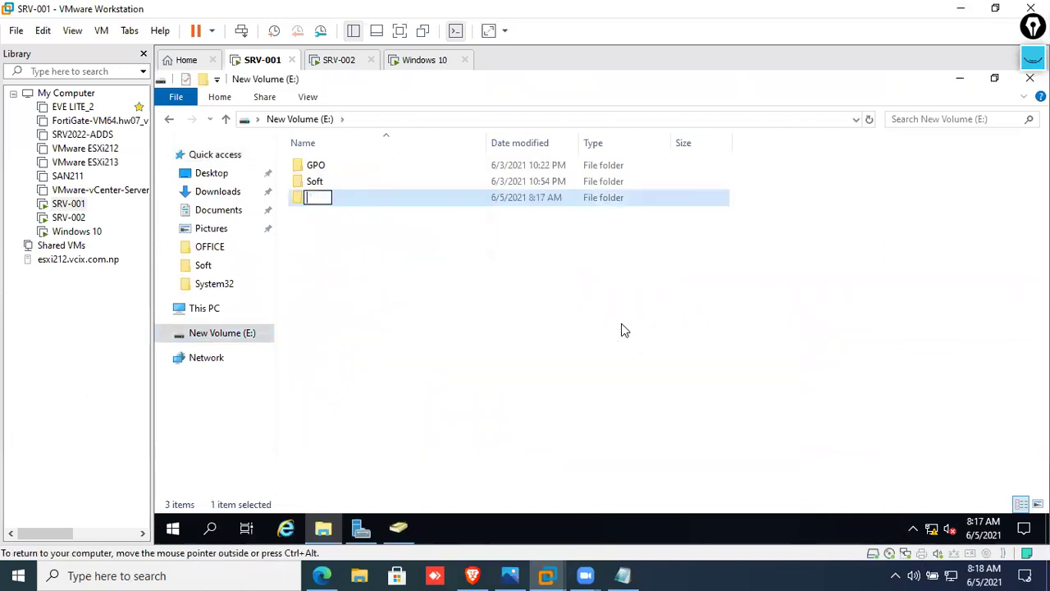
{"action": "type", "text": "Profile123"}
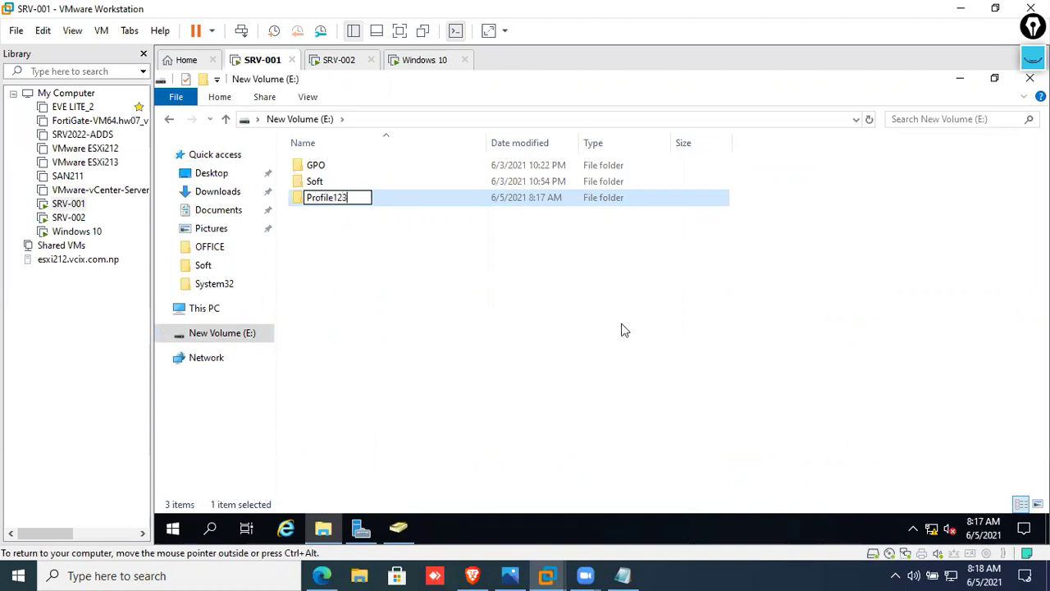
{"action": "key", "text": "Return"}
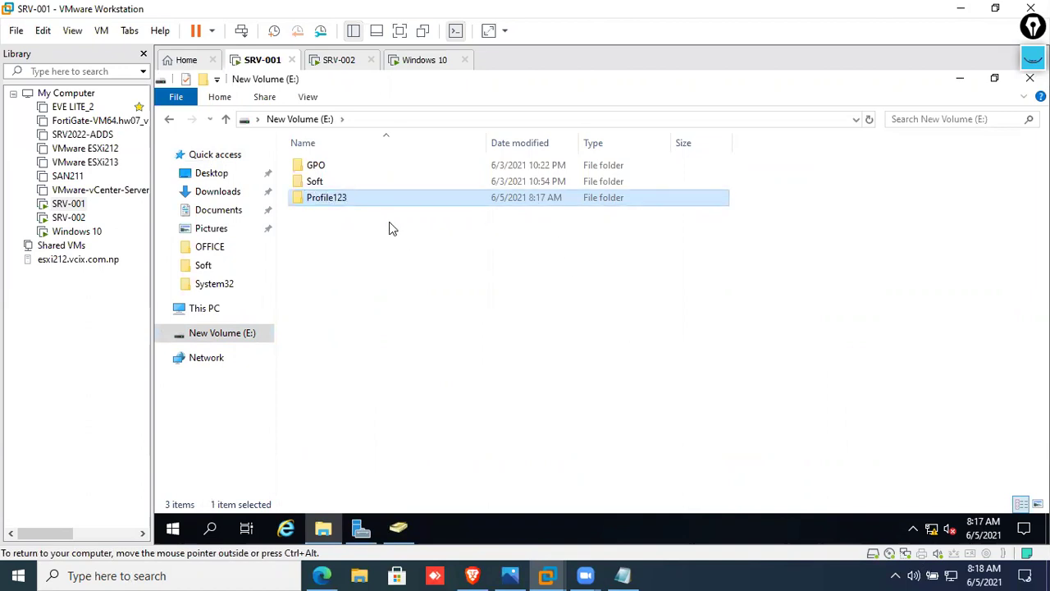
Step: Turn on sharing for the Profile123 folder in Advanced Sharing under the name Profile123
{"action": "right_click", "coordinate": [363, 204]}
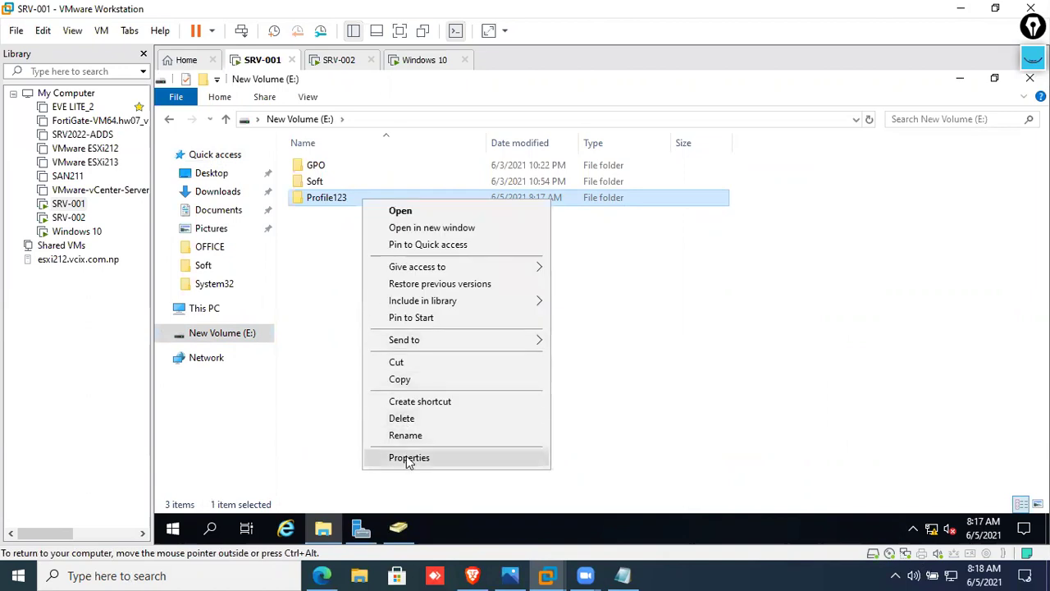
{"action": "left_click", "coordinate": [410, 456]}
{"action": "left_click", "coordinate": [429, 173]}
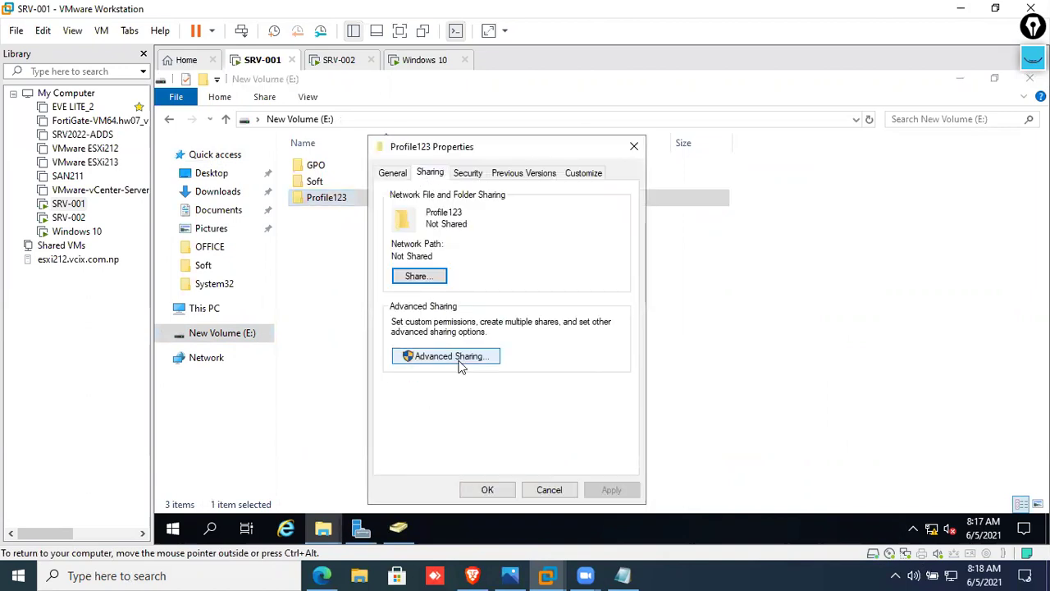
{"action": "left_click", "coordinate": [460, 363]}
{"action": "left_click", "coordinate": [428, 202]}
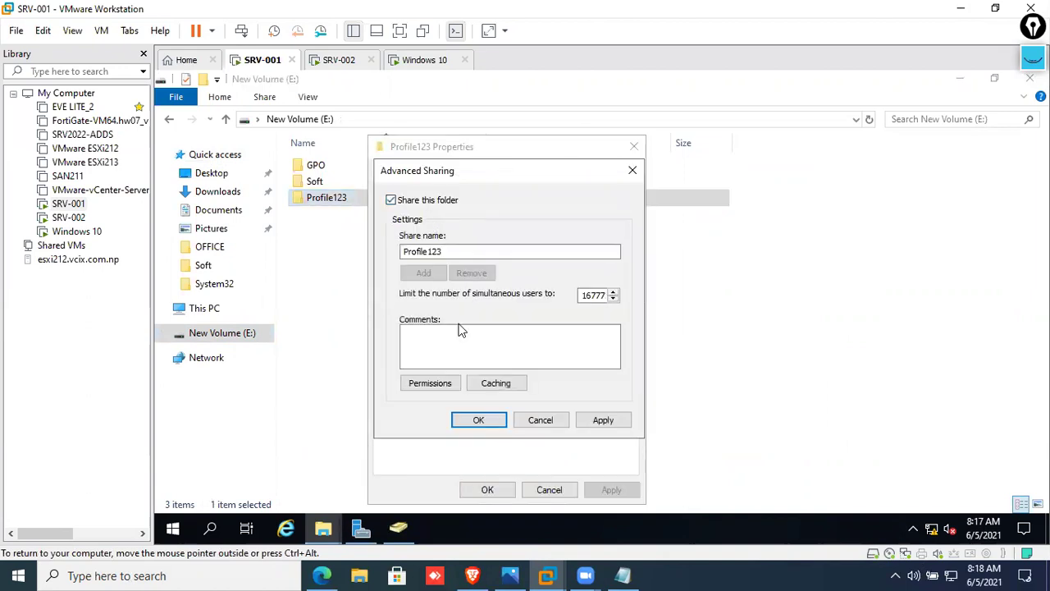
Step: Allow Full Control in the share permissions, confirm all sharing dialogs, and reselect Profile123
{"action": "left_click", "coordinate": [443, 383]}
{"action": "left_click", "coordinate": [570, 359]}
{"action": "left_click", "coordinate": [632, 491]}
{"action": "left_click", "coordinate": [505, 490]}
{"action": "left_click", "coordinate": [597, 421]}
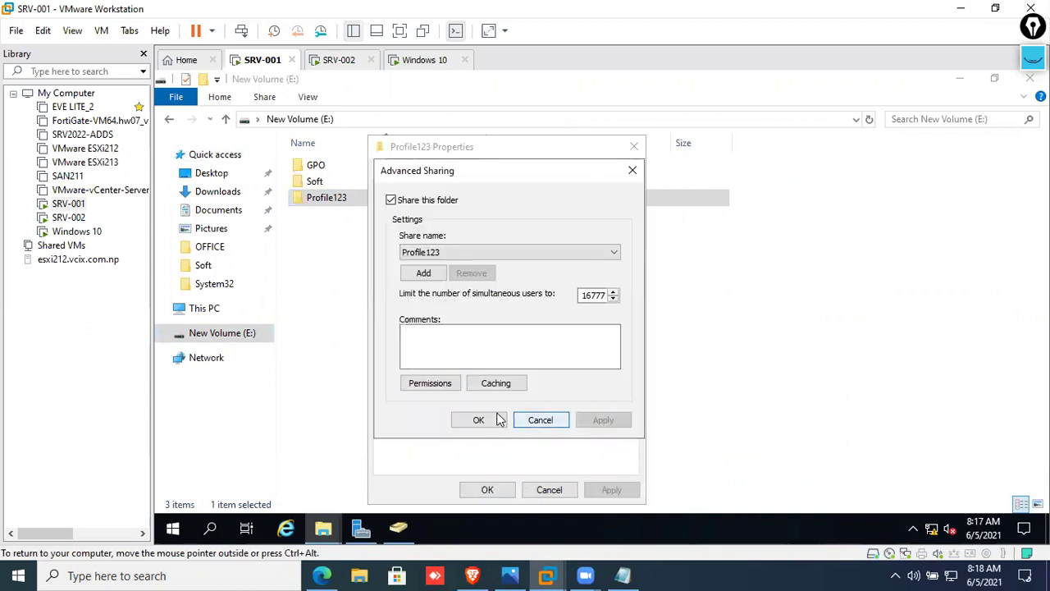
{"action": "left_click", "coordinate": [480, 420]}
{"action": "left_click", "coordinate": [485, 490]}
{"action": "left_click", "coordinate": [480, 418]}
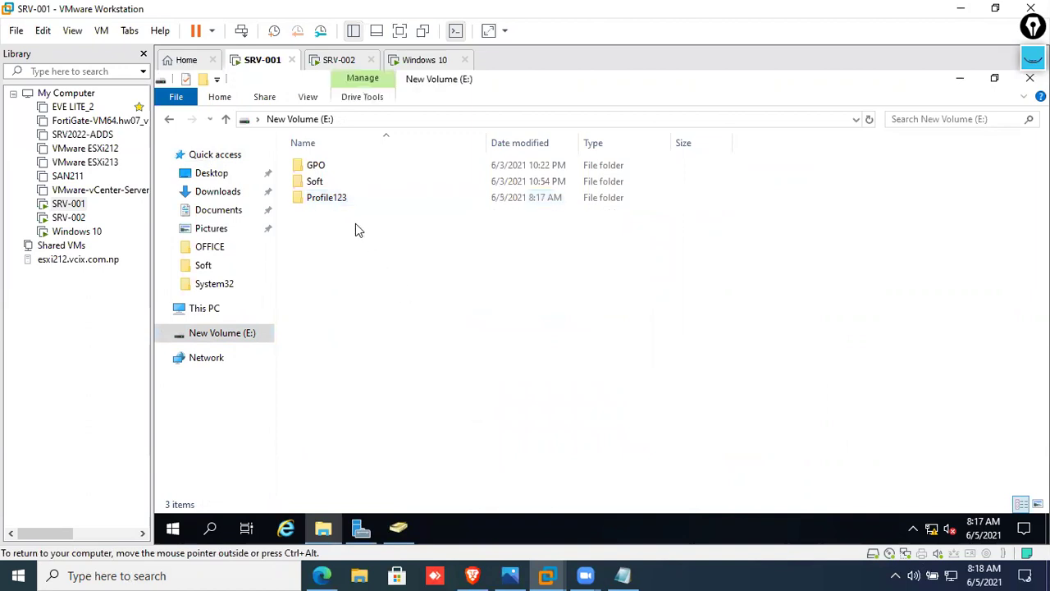
{"action": "left_click", "coordinate": [342, 199]}
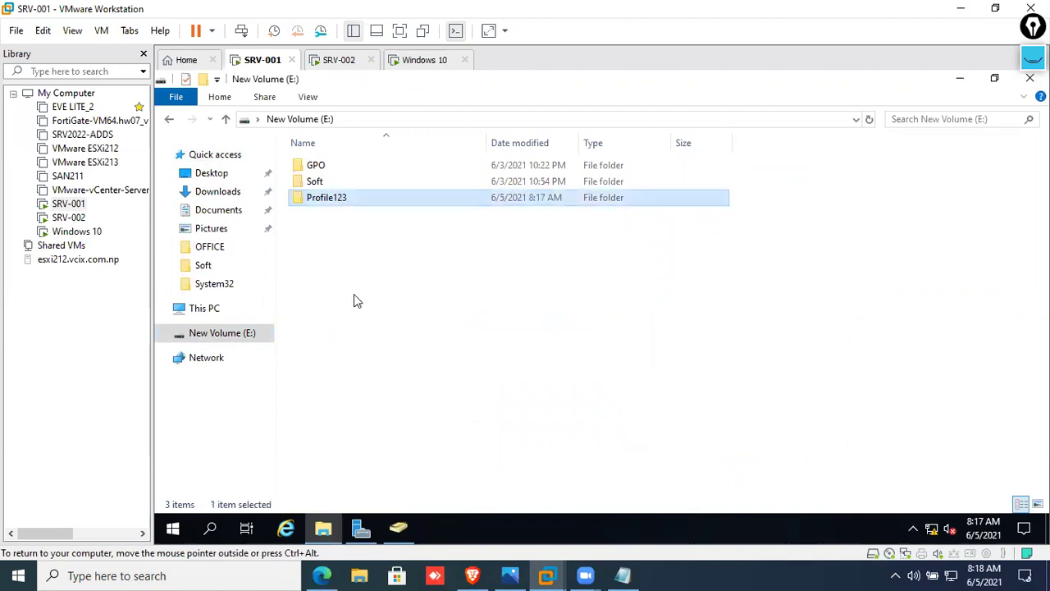
Step: Open the Profile123 folder and check its local path E:\Profile123
{"action": "double_click", "coordinate": [340, 200]}
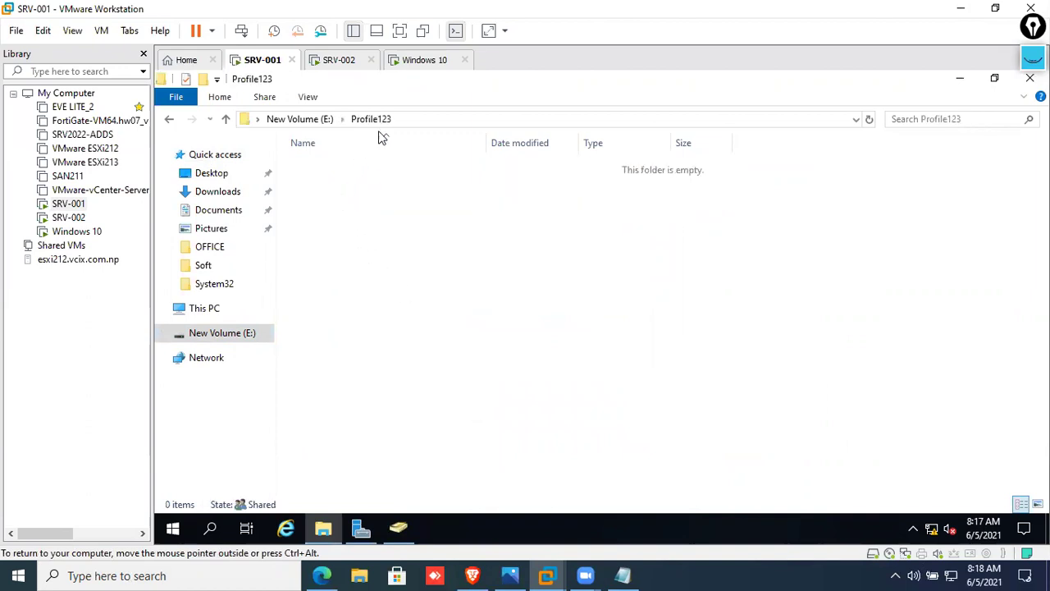
{"action": "left_click", "coordinate": [417, 118]}
{"action": "left_click", "coordinate": [327, 118]}
{"action": "left_click", "coordinate": [342, 232]}
Step: Enter the network path \\192.168.30.50\Profile123\ in the Run box
{"action": "key", "text": "super+r"}
{"action": "key", "text": "BackSpace"}
{"action": "type", "text": "\\\\"}
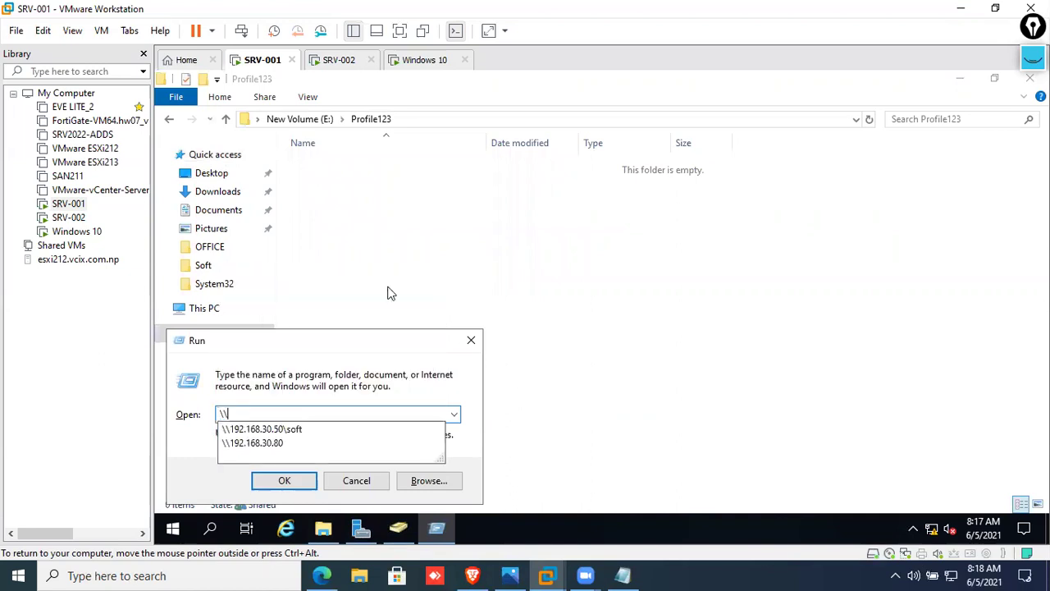
{"action": "key", "text": "Down"}
{"action": "key", "text": "BackSpace"}
{"action": "key", "text": "BackSpace"}
{"action": "key", "text": "BackSpace"}
{"action": "key", "text": "BackSpace"}
{"action": "key", "text": "Down"}
{"action": "key", "text": "Down"}
{"action": "key", "text": "Down"}
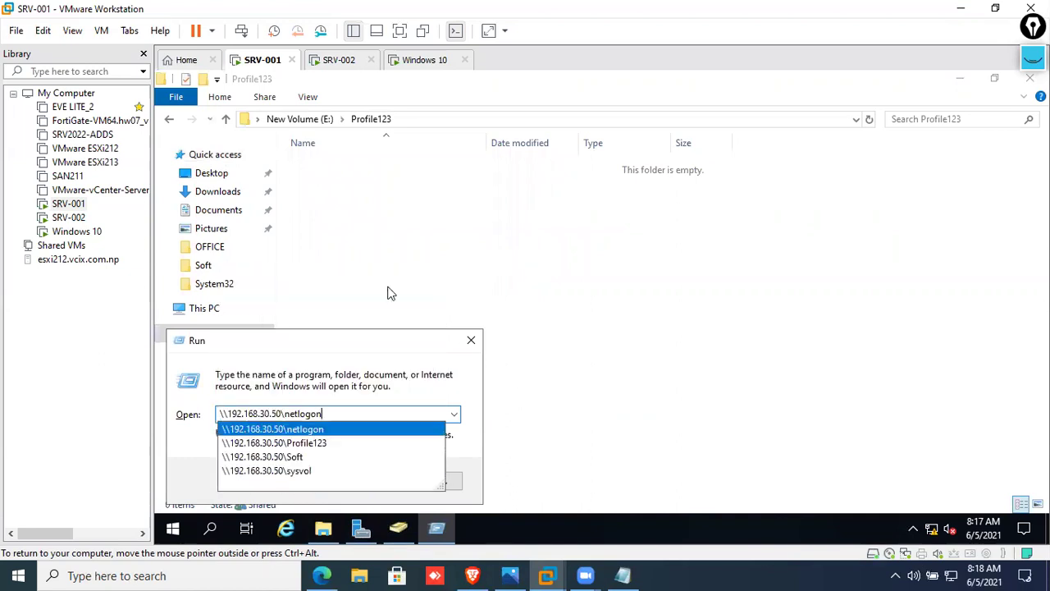
{"action": "key", "text": "Up"}
{"action": "type", "text": "\\"}
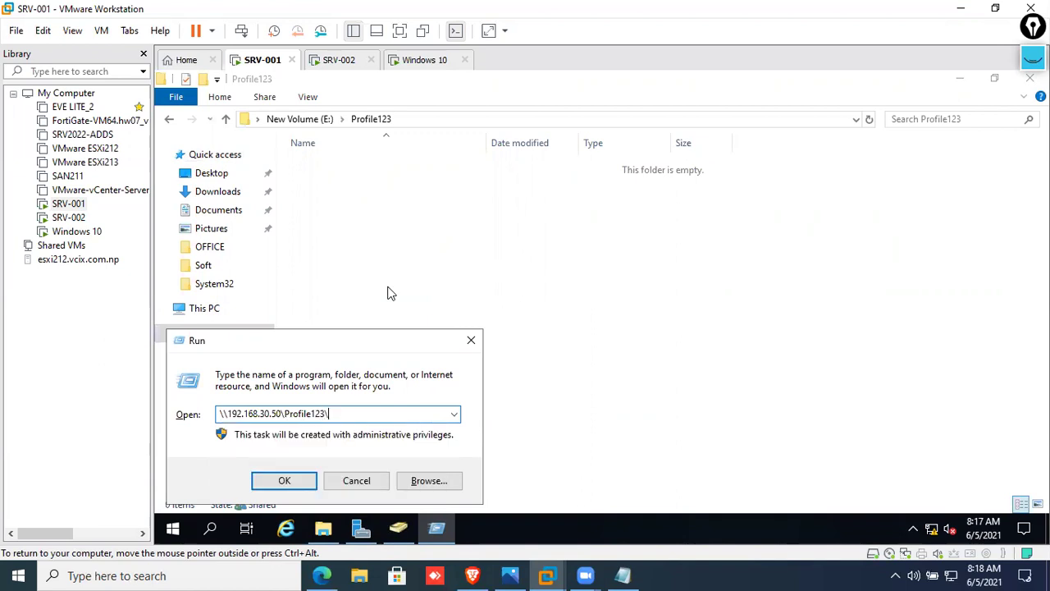
Step: Copy the share path, close the Run prompt, and bring the Notepad notes forward
{"action": "key", "text": "ctrl+a"}
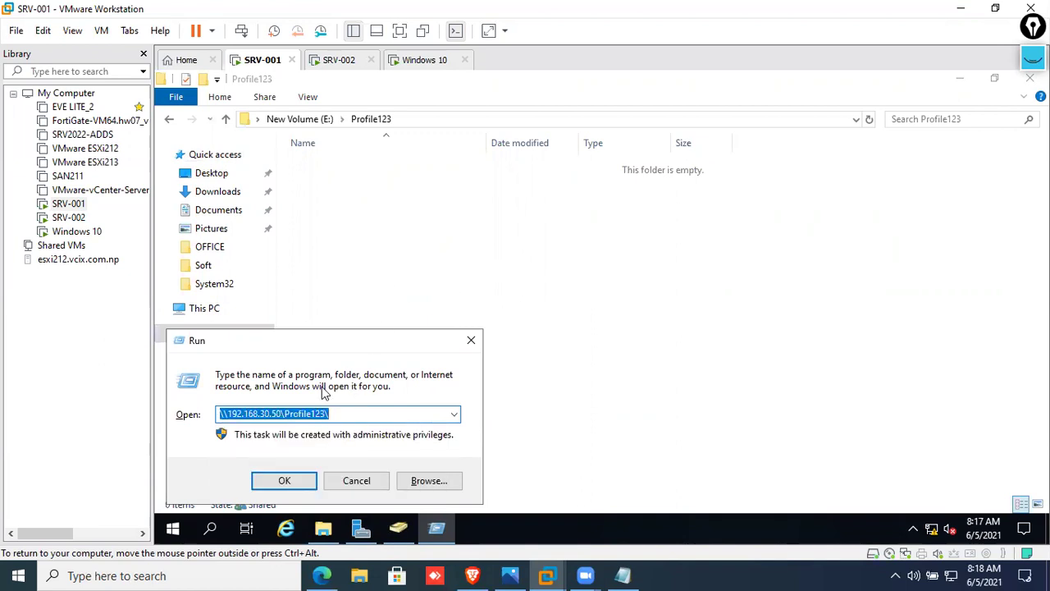
{"action": "right_click", "coordinate": [292, 415]}
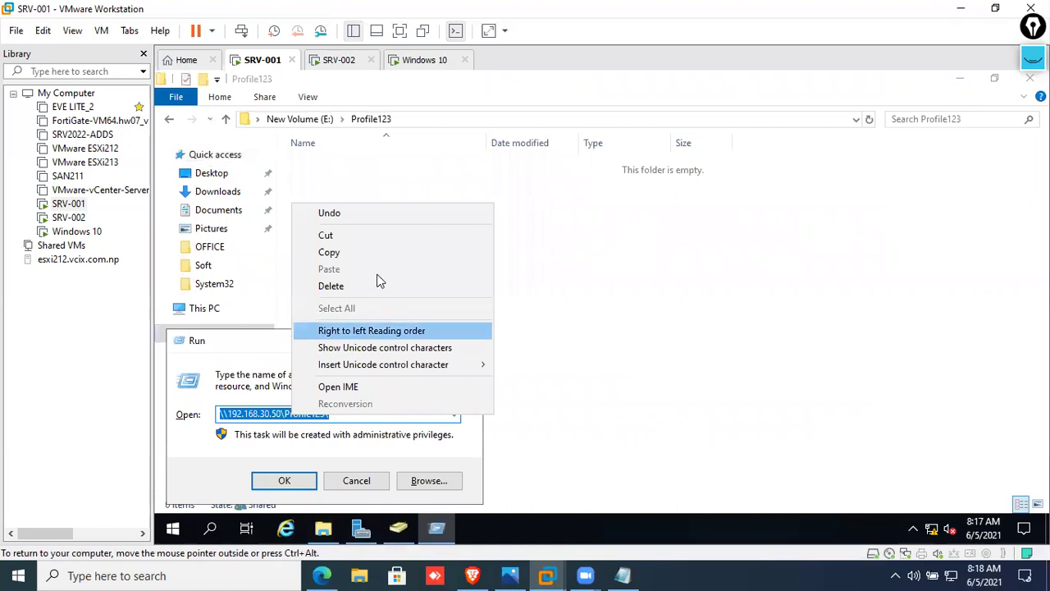
{"action": "left_click", "coordinate": [386, 251]}
{"action": "left_click", "coordinate": [470, 342]}
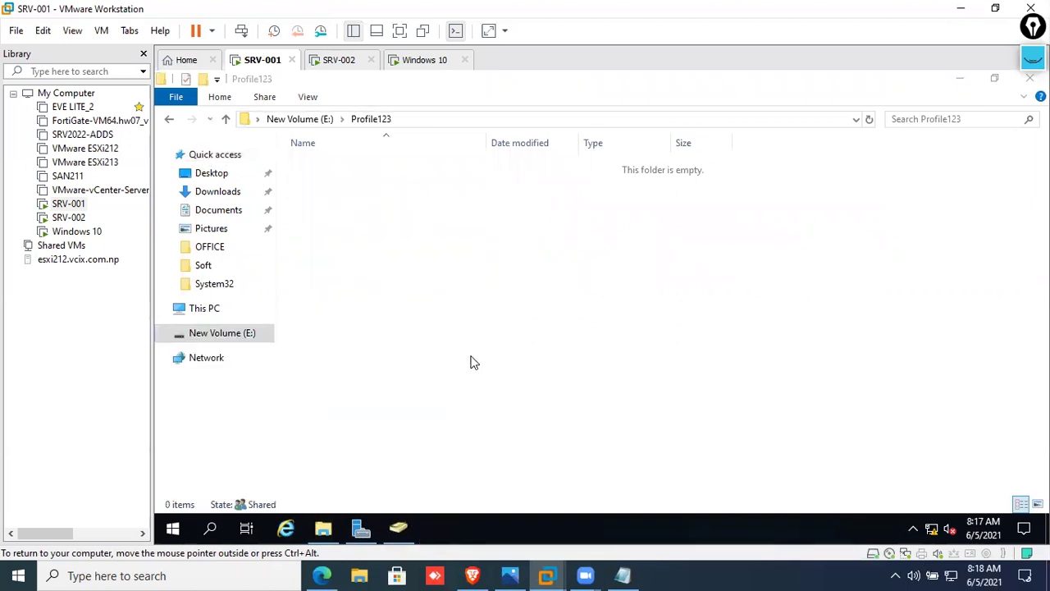
{"action": "left_click", "coordinate": [623, 575]}
Step: Set the Notepad font size to 48 points
{"action": "left_click", "coordinate": [632, 367]}
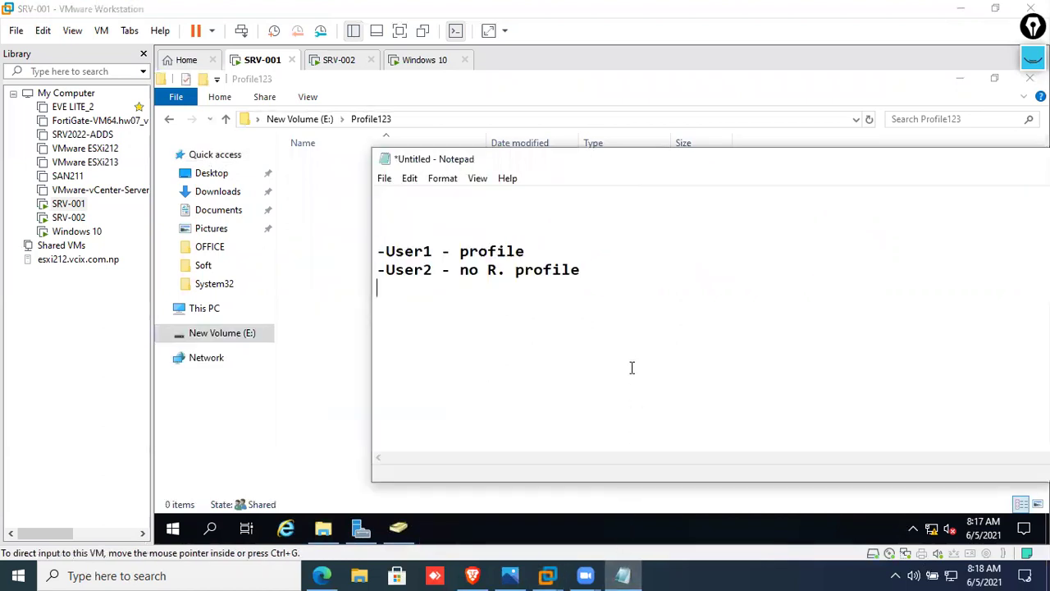
{"action": "left_click", "coordinate": [442, 178]}
{"action": "left_click", "coordinate": [447, 213]}
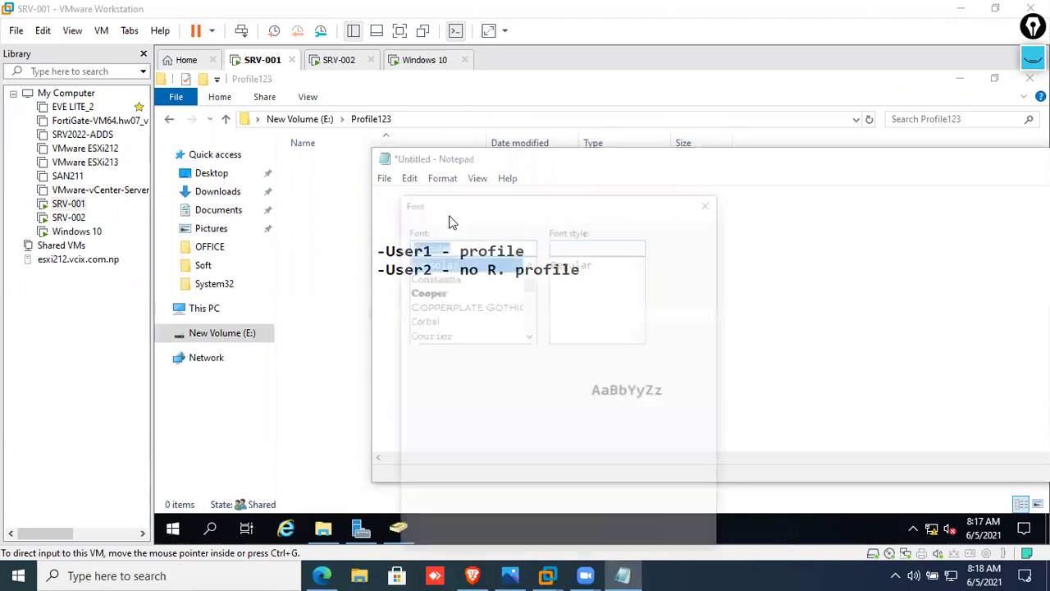
{"action": "left_click", "coordinate": [671, 318]}
{"action": "left_click", "coordinate": [677, 330]}
{"action": "scroll", "coordinate": [677, 324], "scroll_direction": "down", "scroll_amount": 1}
{"action": "left_click", "coordinate": [673, 318]}
{"action": "left_click", "coordinate": [617, 532]}
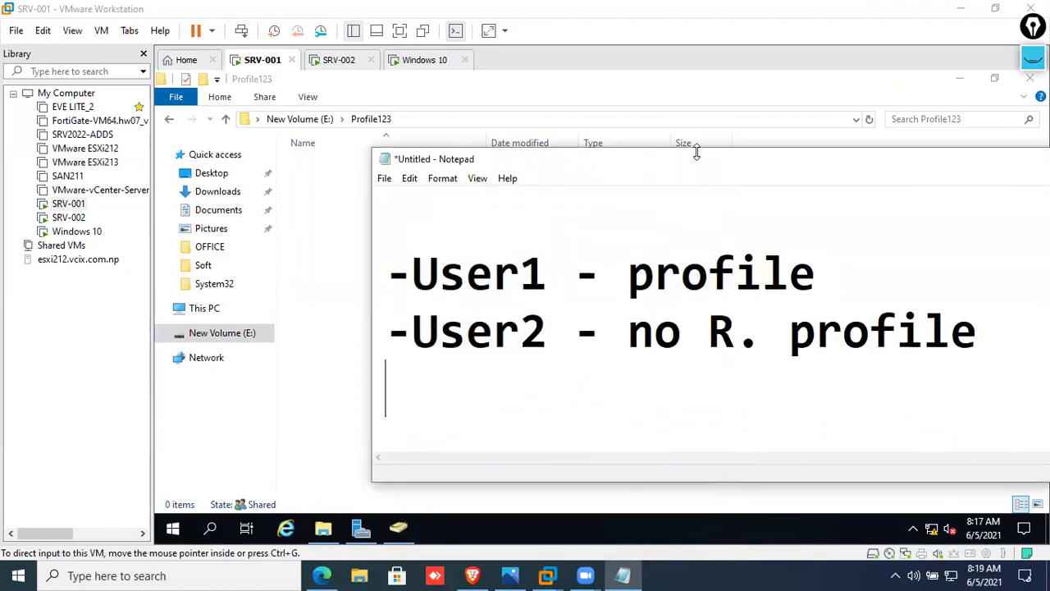
Step: Paste the share path below the notes and append %username% to form \\192.168.30.50\Profile123\%username%
{"action": "left_click_drag", "start_coordinate": [696, 151], "coordinate": [696, 81]}
{"action": "right_click", "coordinate": [470, 378]}
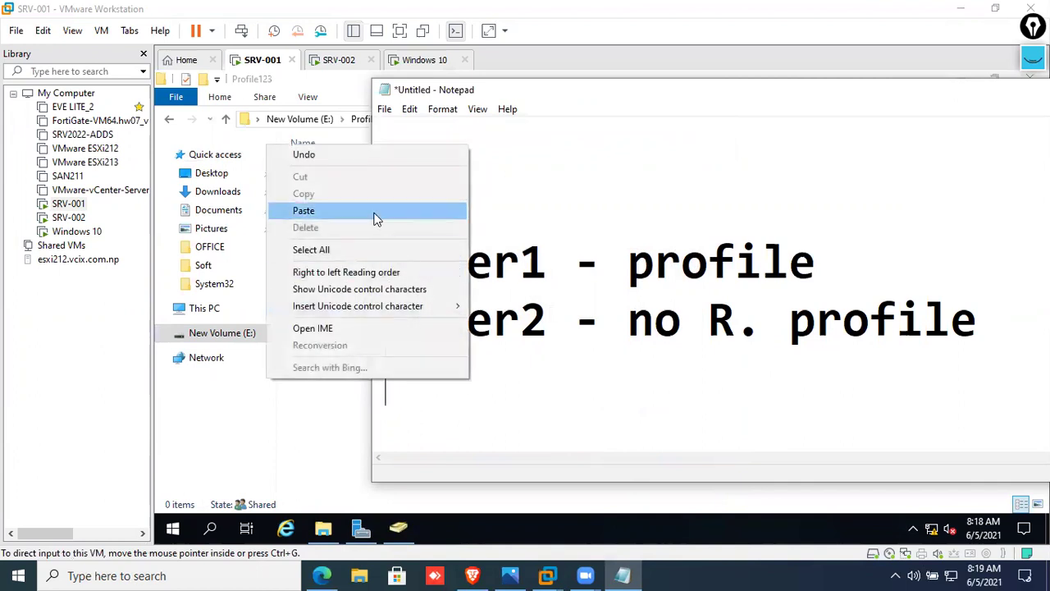
{"action": "left_click", "coordinate": [375, 210]}
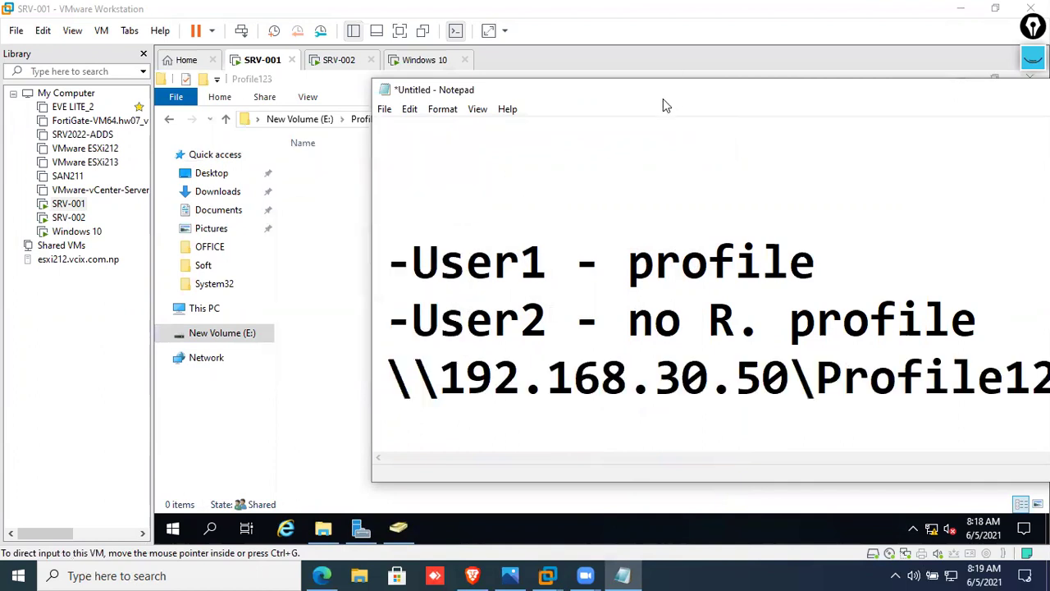
{"action": "left_click_drag", "start_coordinate": [663, 99], "coordinate": [438, 100]}
{"action": "double_click", "coordinate": [438, 100]}
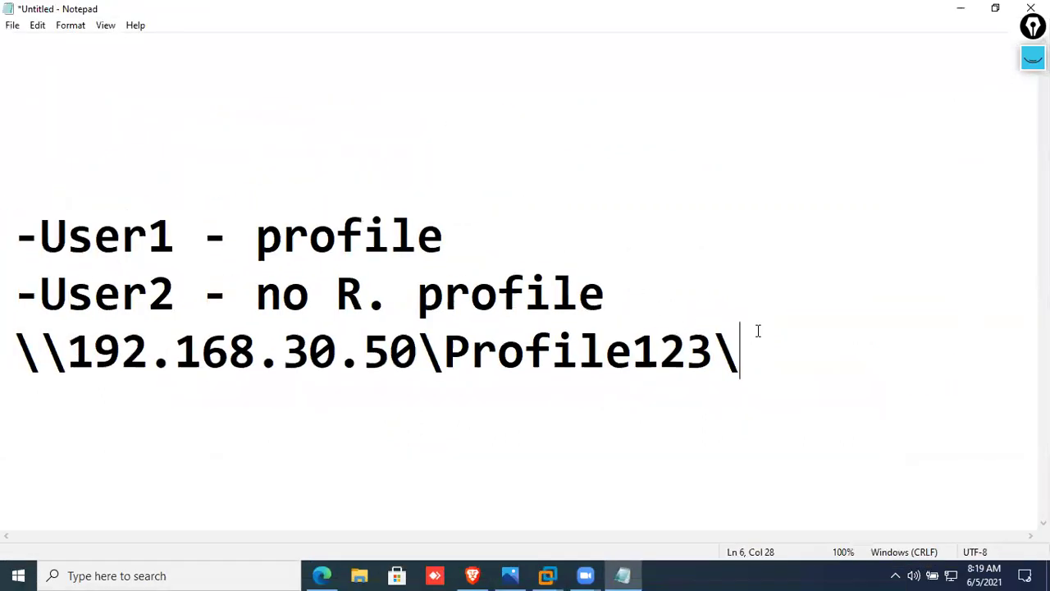
{"action": "type", "text": "%username"}
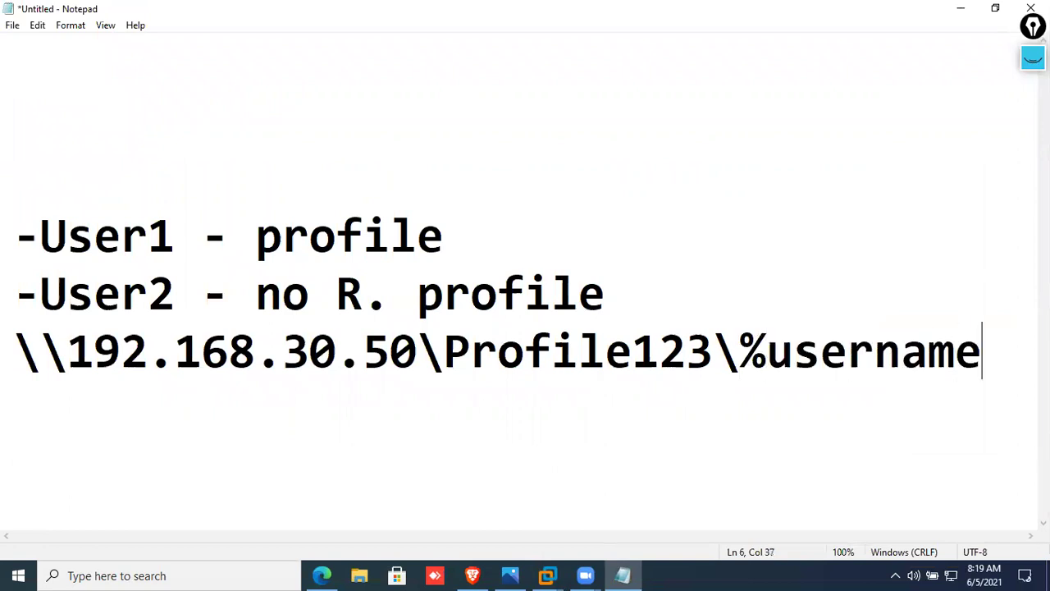
{"action": "type", "text": "%"}
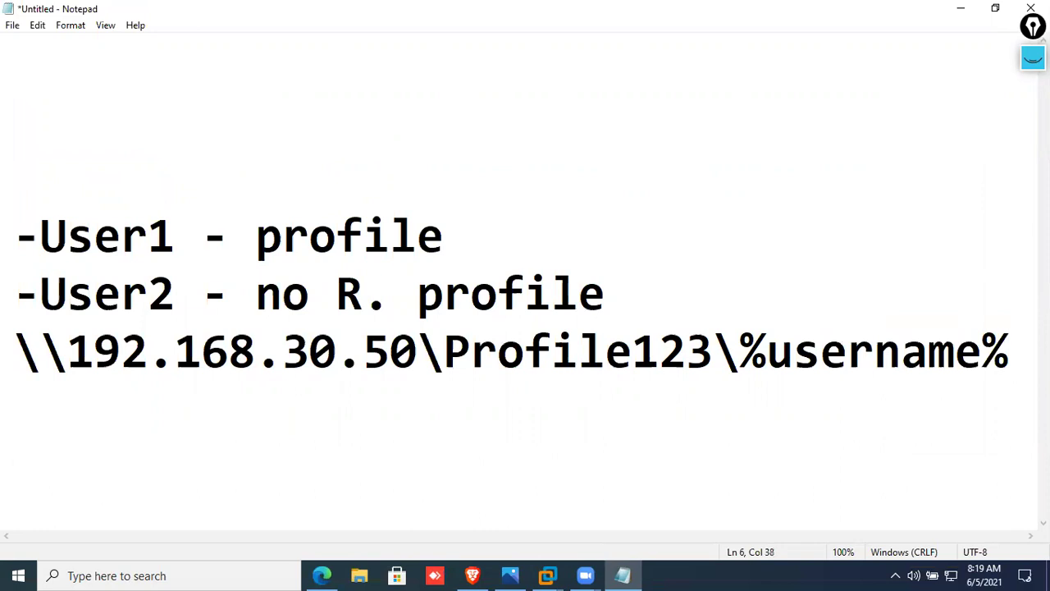
{"action": "left_click_drag", "start_coordinate": [1010, 351], "coordinate": [743, 355]}
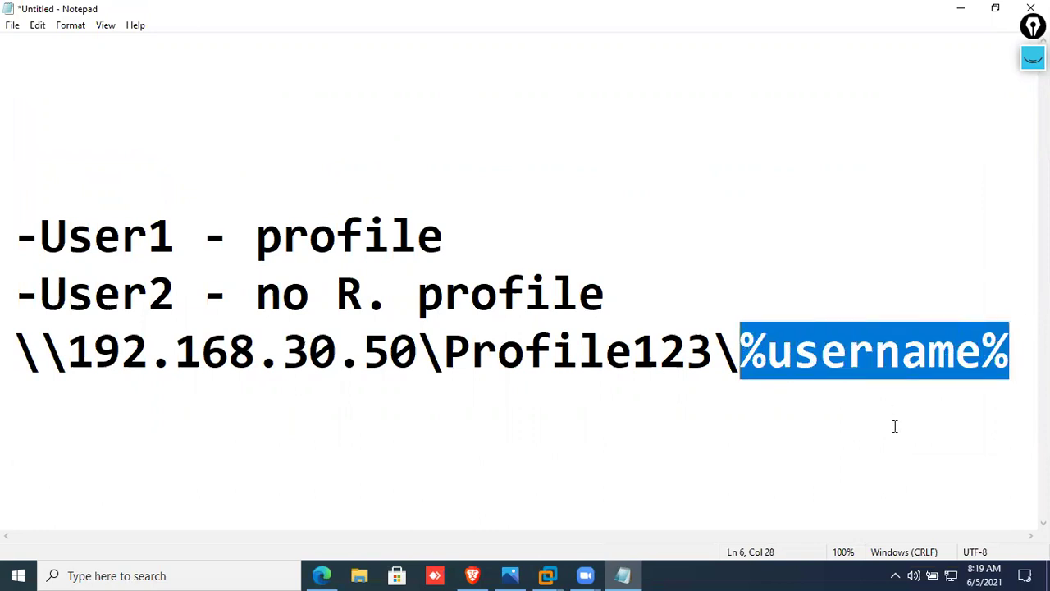
{"action": "left_click", "coordinate": [547, 574]}
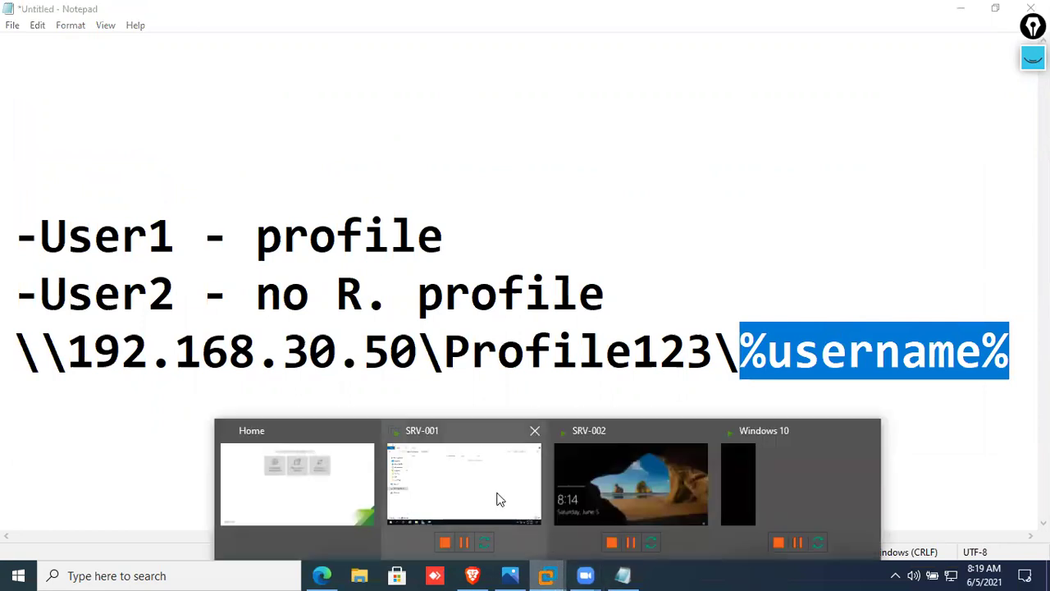
{"action": "left_click", "coordinate": [497, 497]}
Step: In Active Directory Users and Computers, start a new user in TEST-OU
{"action": "left_click", "coordinate": [397, 529]}
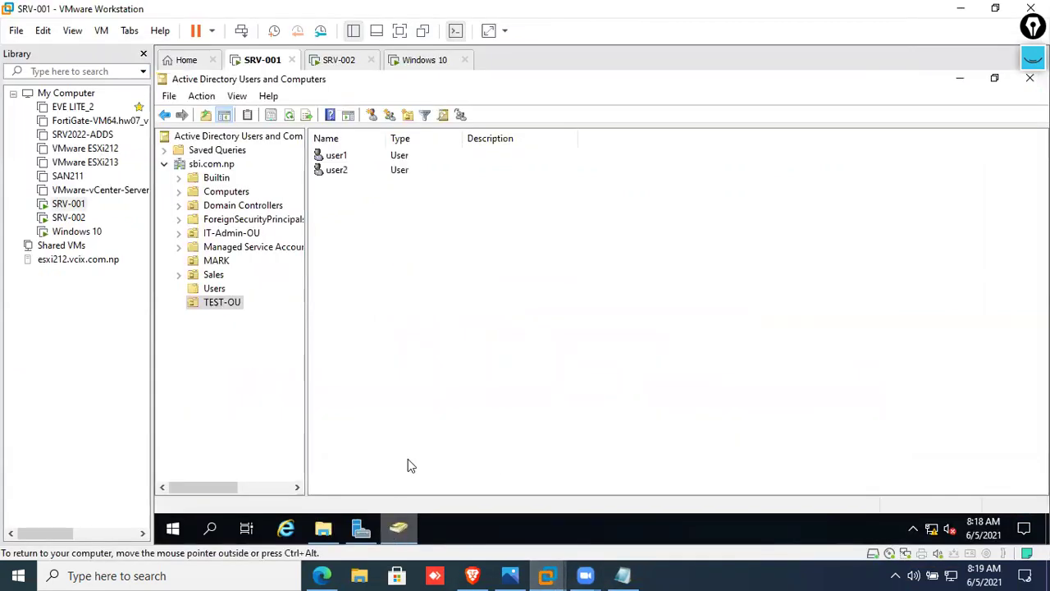
{"action": "right_click", "coordinate": [361, 224]}
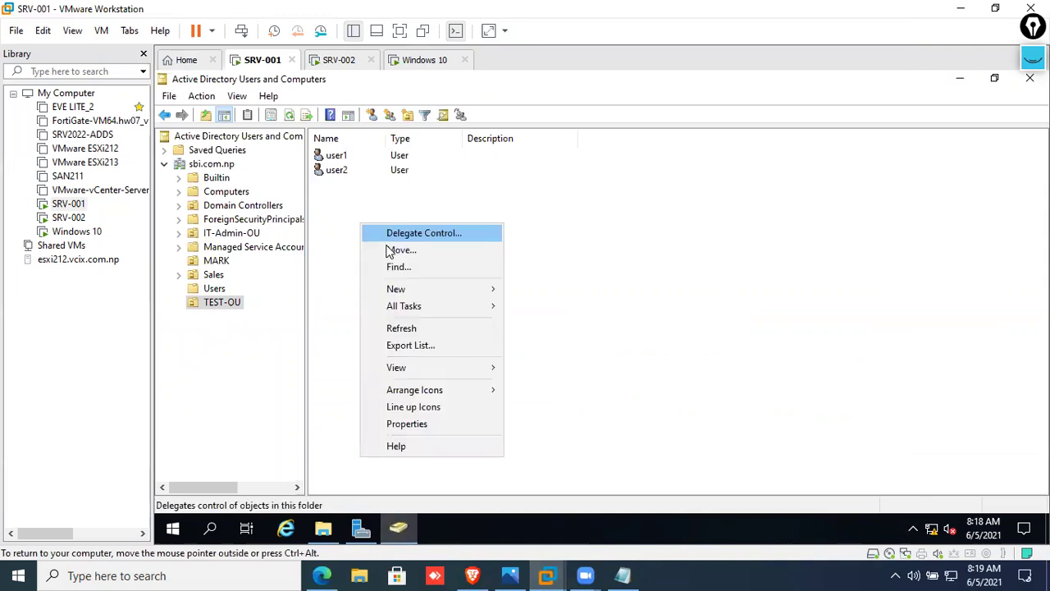
{"action": "mouse_move", "coordinate": [426, 289]}
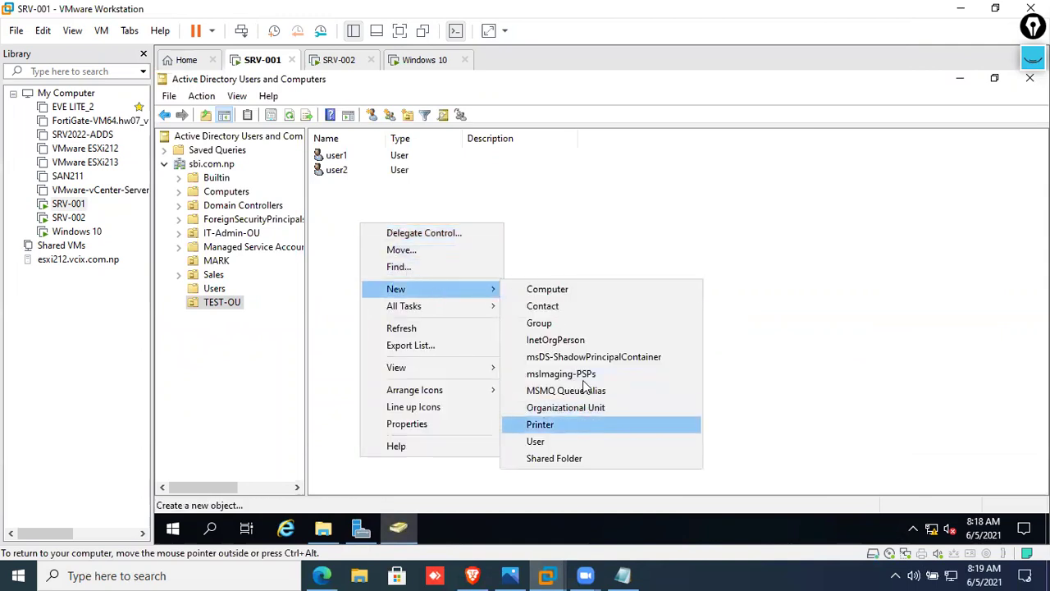
{"action": "left_click", "coordinate": [572, 441]}
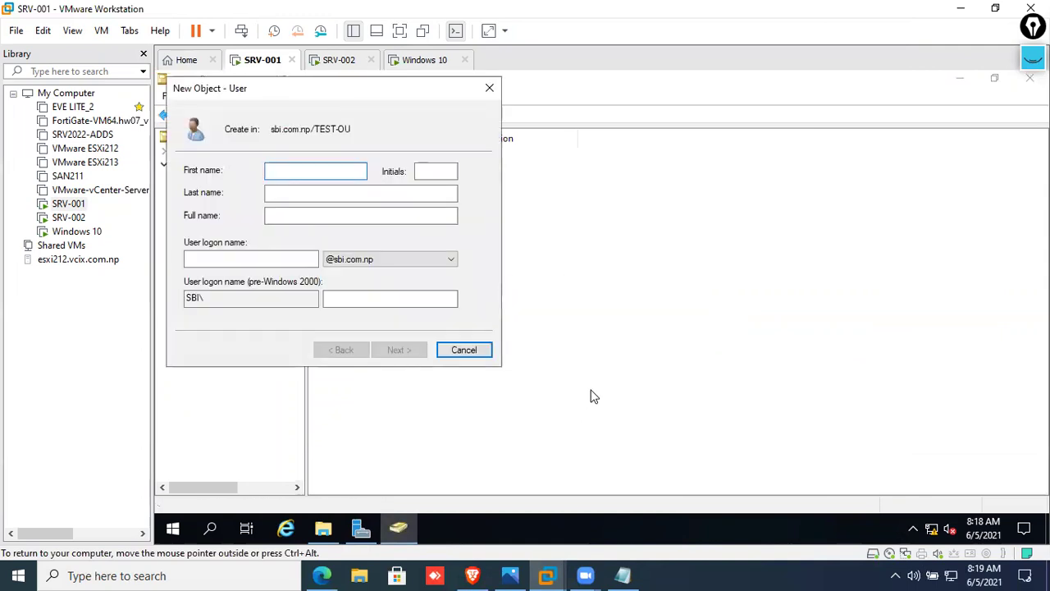
Step: Enter the new user's first name, last name and user logon name
{"action": "type", "text": "jhapa"}
{"action": "key", "text": "Tab"}
{"action": "key", "text": "Tab"}
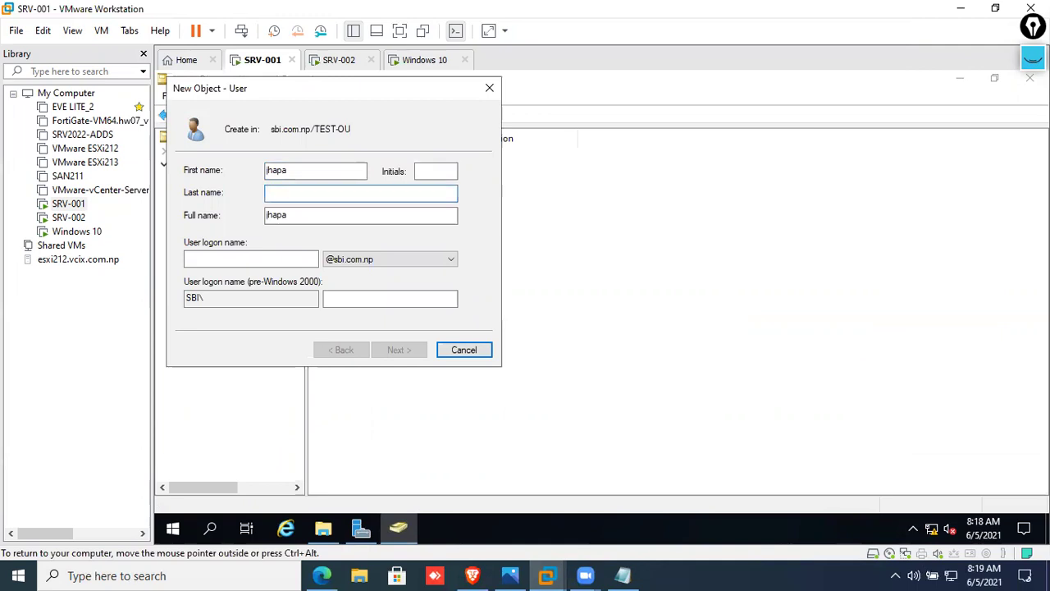
{"action": "type", "text": "Nepal"}
{"action": "key", "text": "Tab"}
{"action": "key", "text": "Tab"}
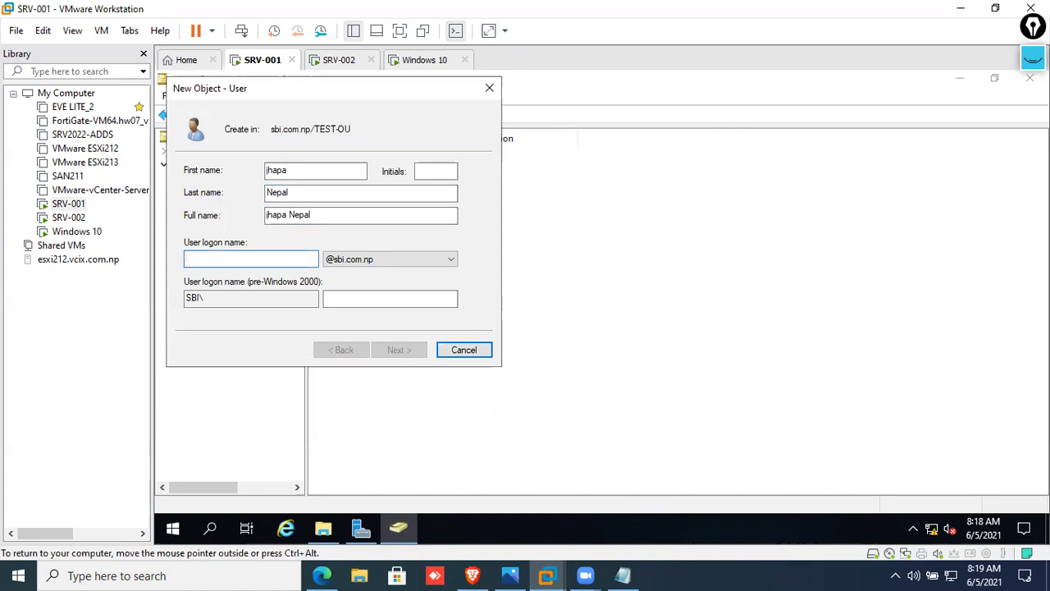
{"action": "type", "text": "J_2020"}
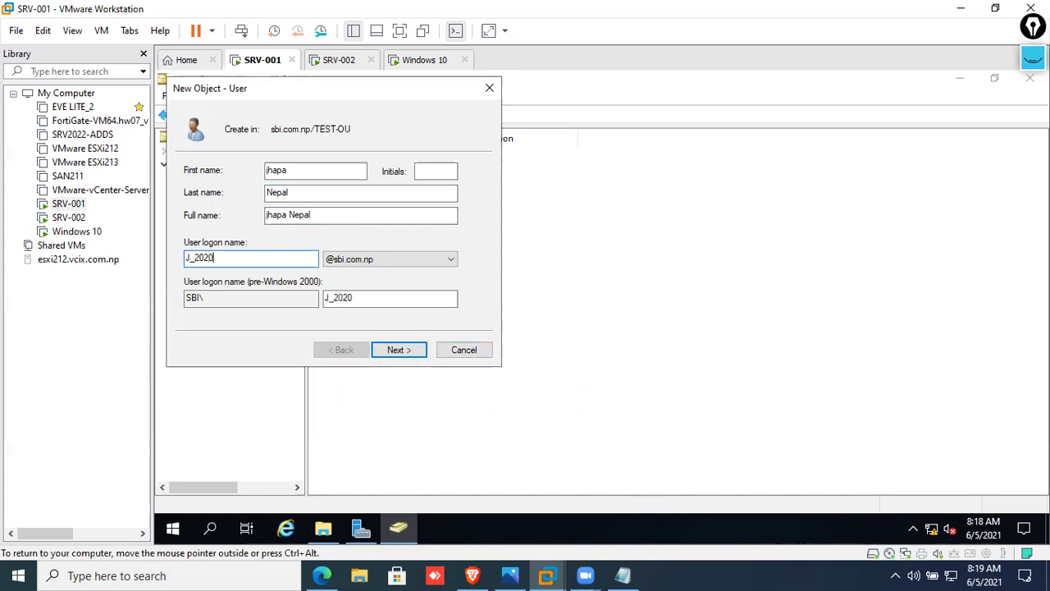
{"action": "key", "text": "BackSpace"}
{"action": "type", "text": "1_Nepal"}
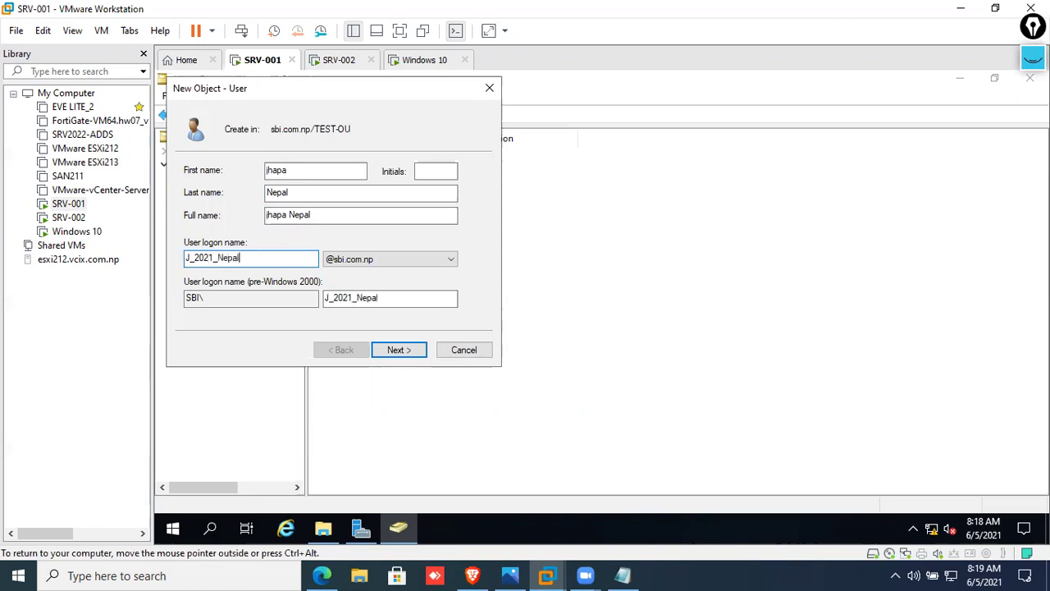
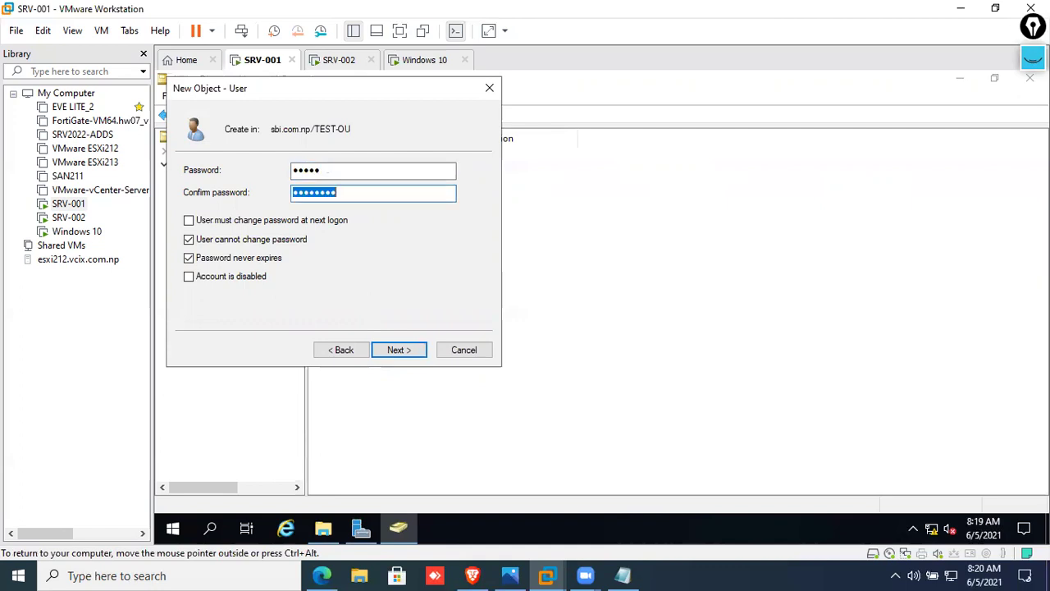
Step: Re-enter the new user's password and confirmation, then finish creating the account in TEST-OU
{"action": "key", "text": "shift+Tab"}
{"action": "key", "text": "BackSpace"}
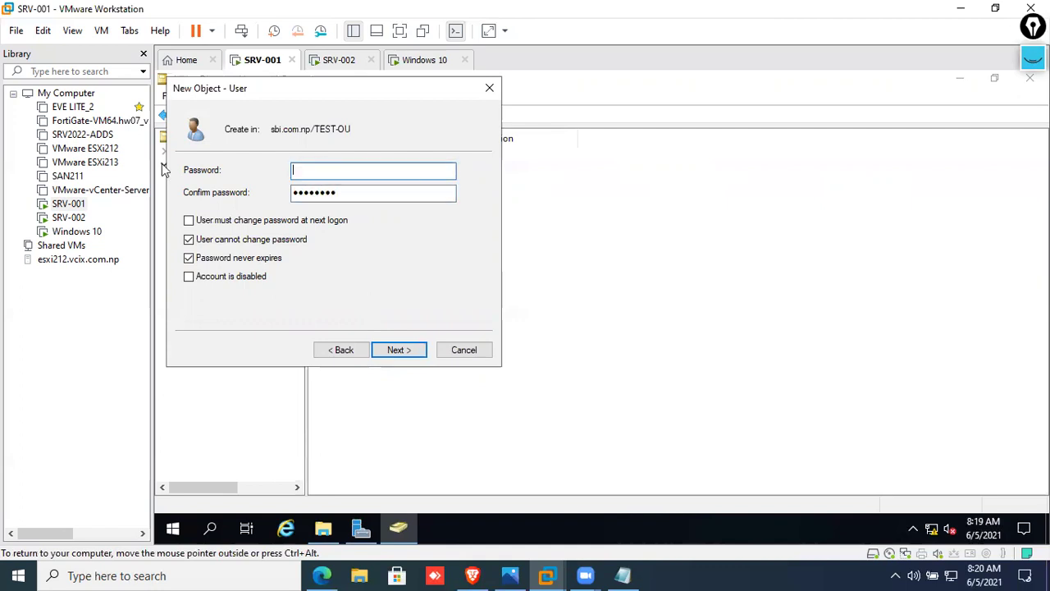
{"action": "key", "text": "Tab"}
{"action": "key", "text": "BackSpace"}
{"action": "type", "text": "••••••••"}
{"action": "key", "text": "Return"}
{"action": "key", "text": "Return"}
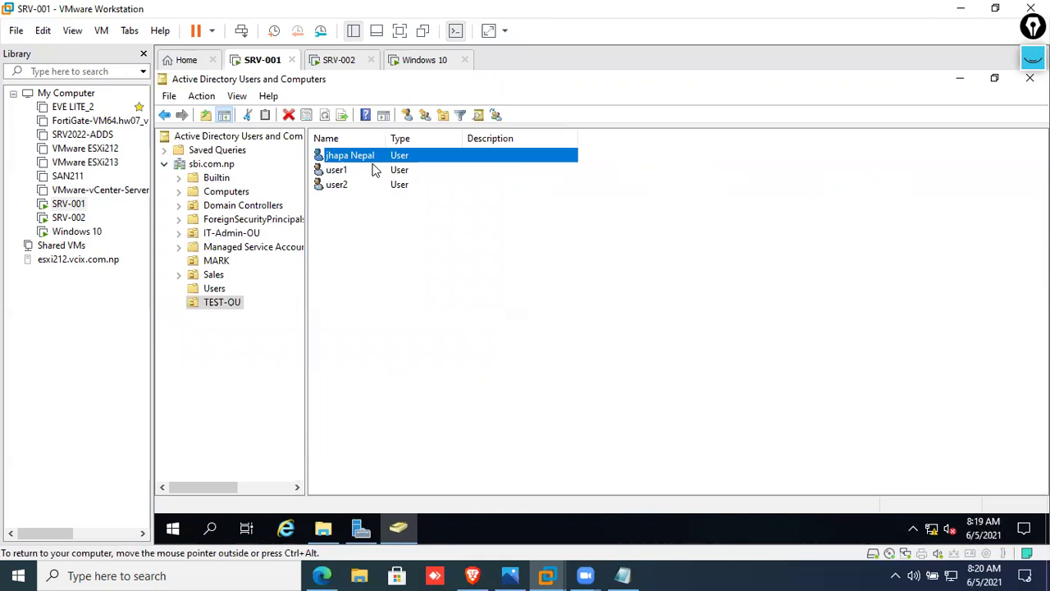
Step: Copy the Notepad profile-path line and paste a duplicate on a new line below it
{"action": "left_click", "coordinate": [623, 575]}
{"action": "left_click", "coordinate": [719, 450]}
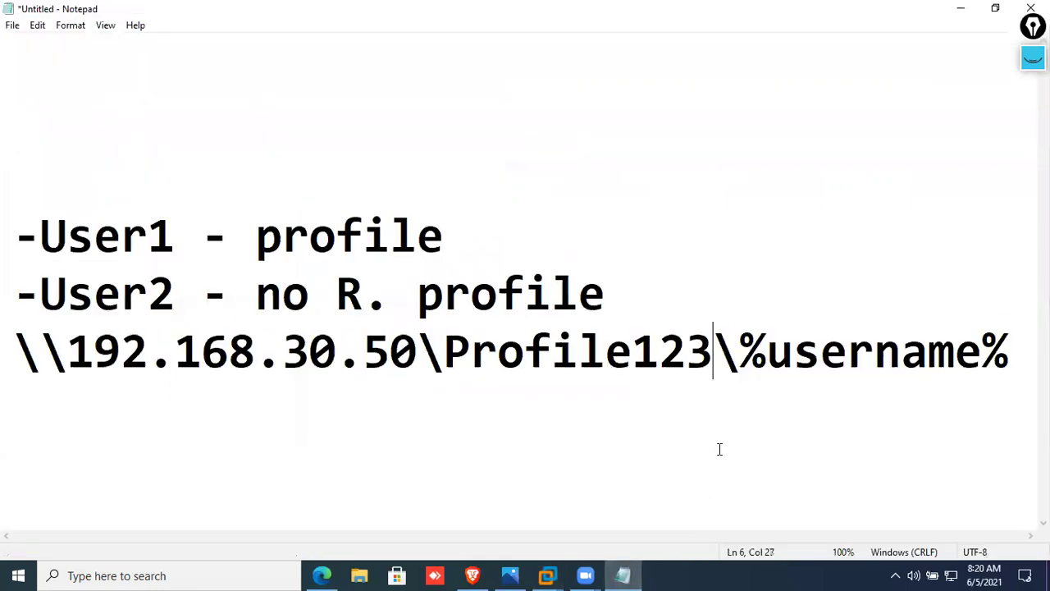
{"action": "left_click_drag", "start_coordinate": [27, 355], "coordinate": [406, 354]}
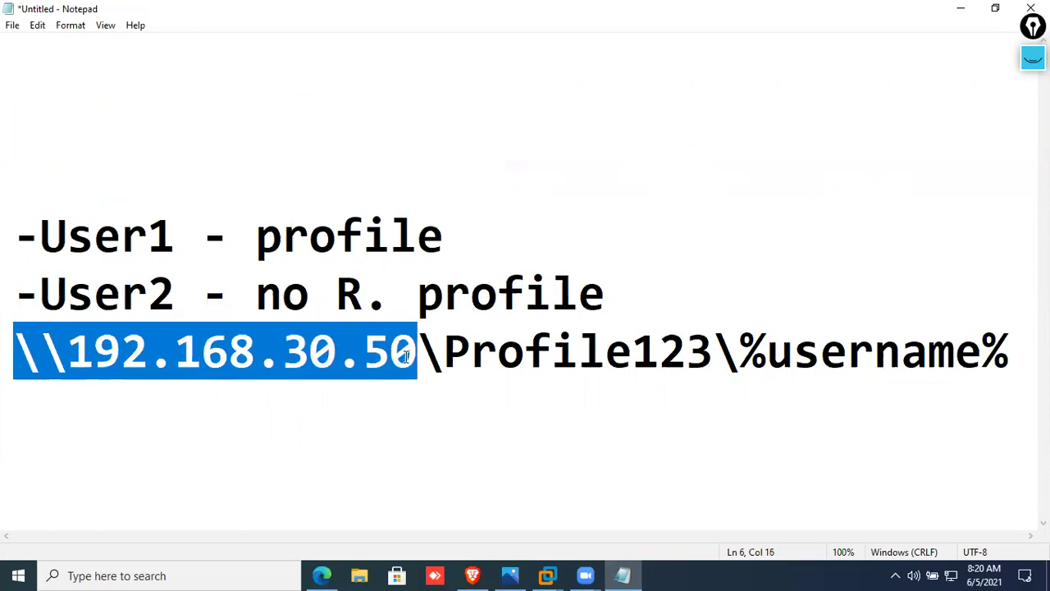
{"action": "left_click_drag", "start_coordinate": [443, 355], "coordinate": [712, 365]}
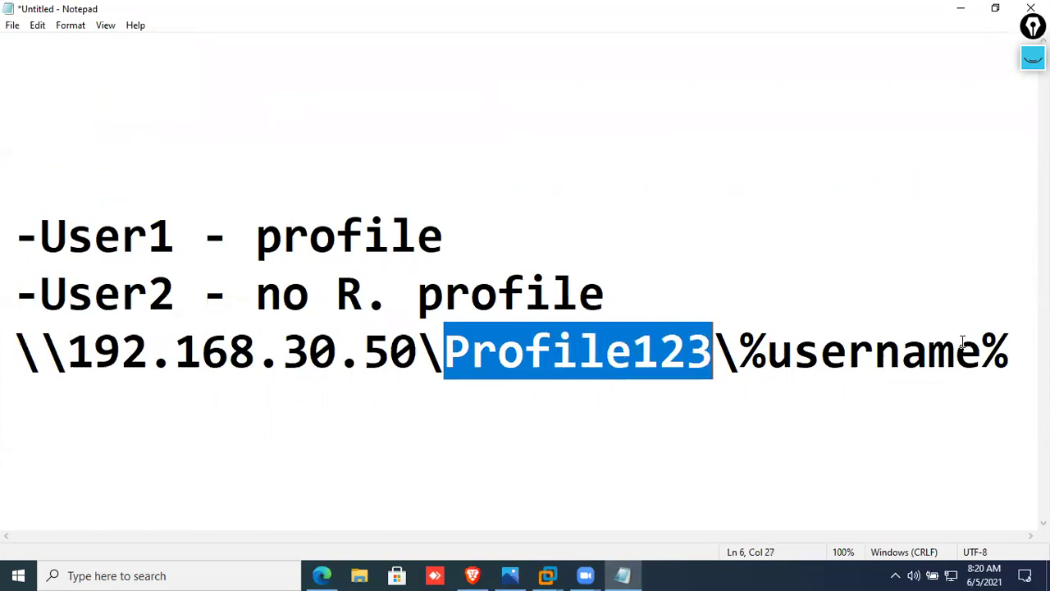
{"action": "left_click_drag", "start_coordinate": [1001, 353], "coordinate": [12, 373]}
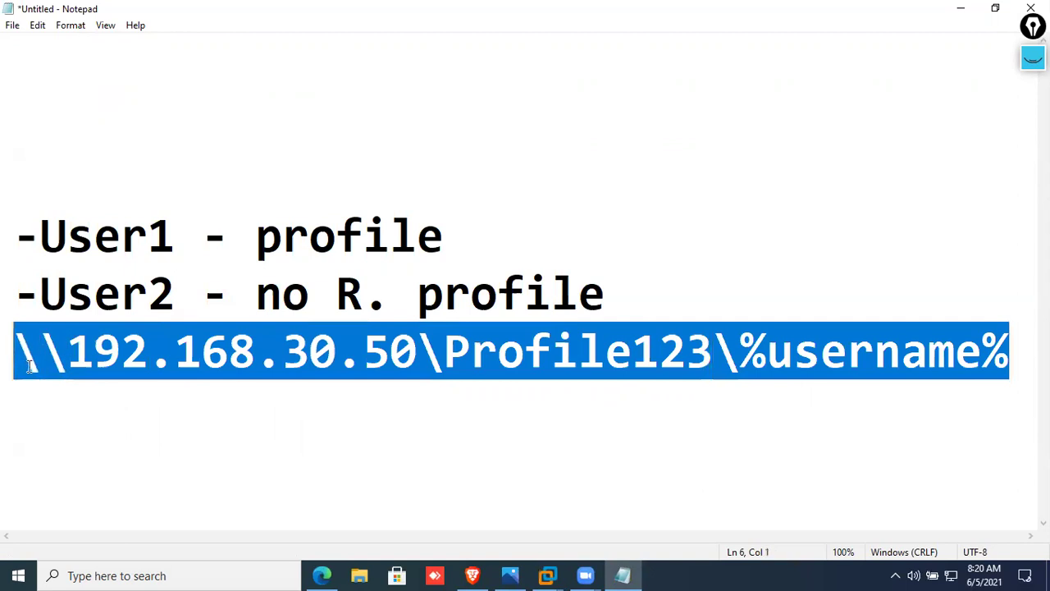
{"action": "right_click", "coordinate": [12, 373]}
{"action": "left_click", "coordinate": [38, 181]}
{"action": "left_click", "coordinate": [1013, 357]}
{"action": "key", "text": "Return"}
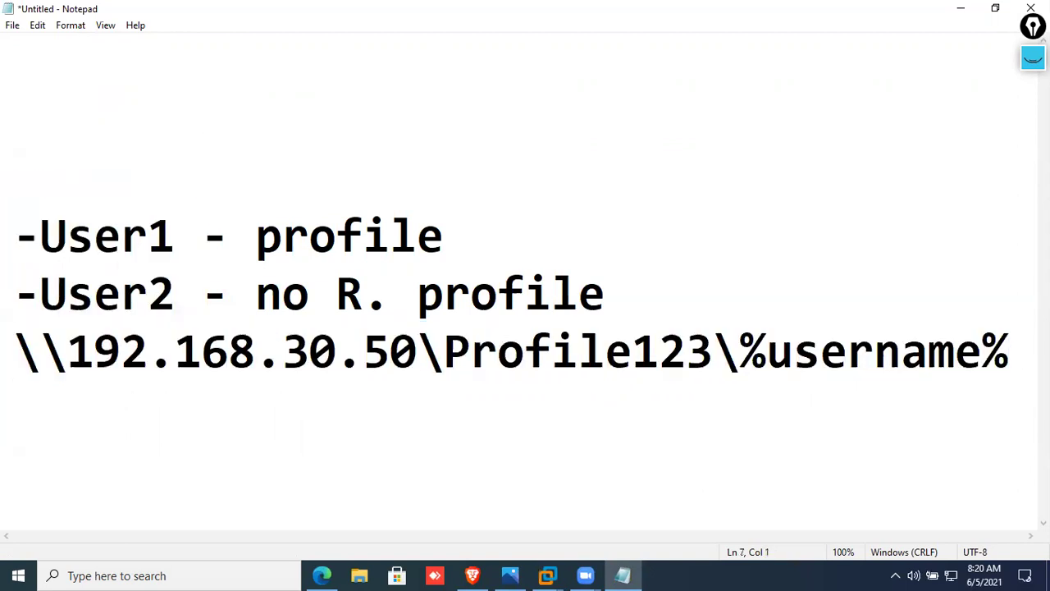
{"action": "key", "text": "ctrl+v"}
Step: Replace %username% in the duplicated path with the folder name Jhapa_nepal_2021
{"action": "key", "text": "BackSpace"}
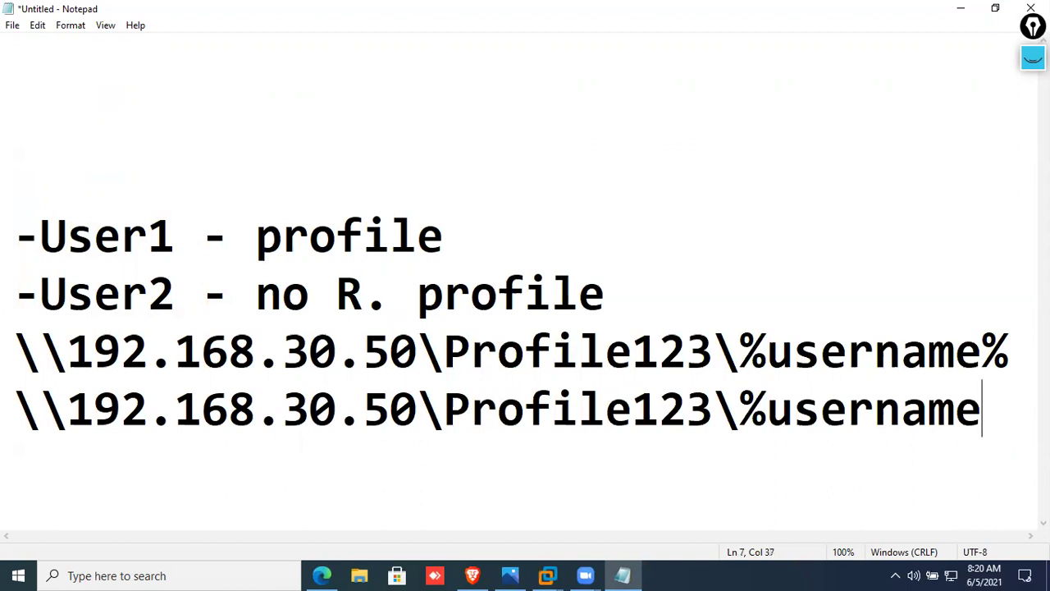
{"action": "key", "text": "BackSpace"}
{"action": "key", "text": "BackSpace"}
{"action": "key", "text": "BackSpace"}
{"action": "key", "text": "BackSpace"}
{"action": "key", "text": "BackSpace"}
{"action": "key", "text": "BackSpace"}
{"action": "key", "text": "BackSpace"}
{"action": "key", "text": "BackSpace"}
{"action": "key", "text": "BackSpace"}
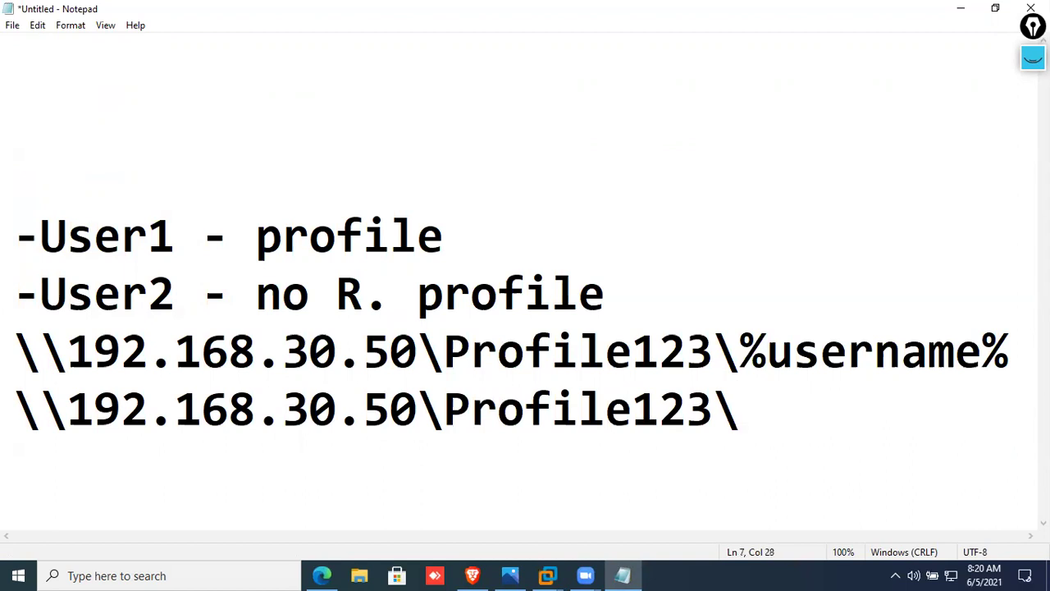
{"action": "type", "text": "Jhapa_ne"}
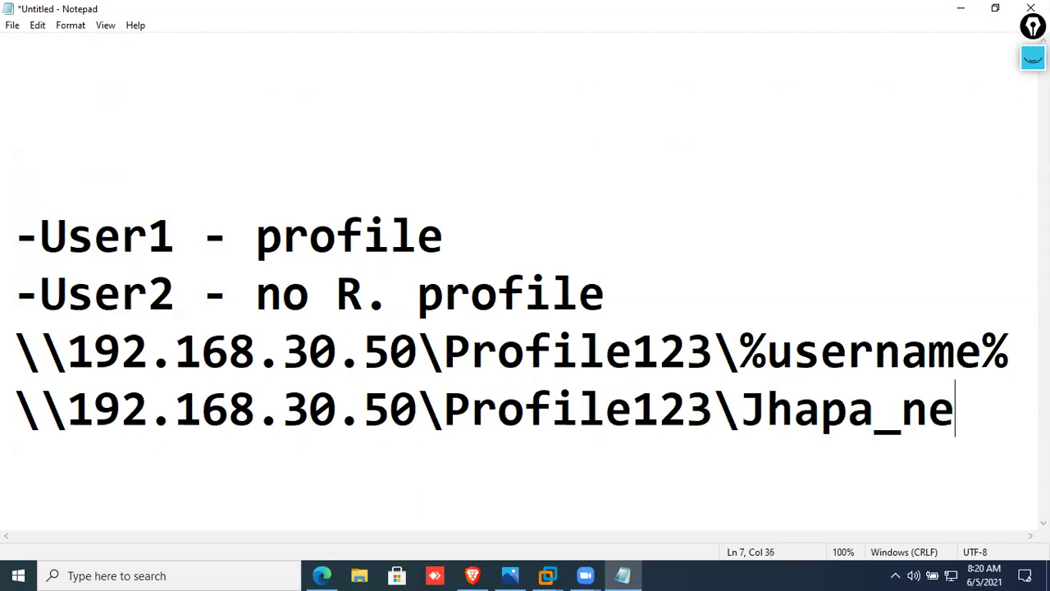
{"action": "type", "text": "pal_2020"}
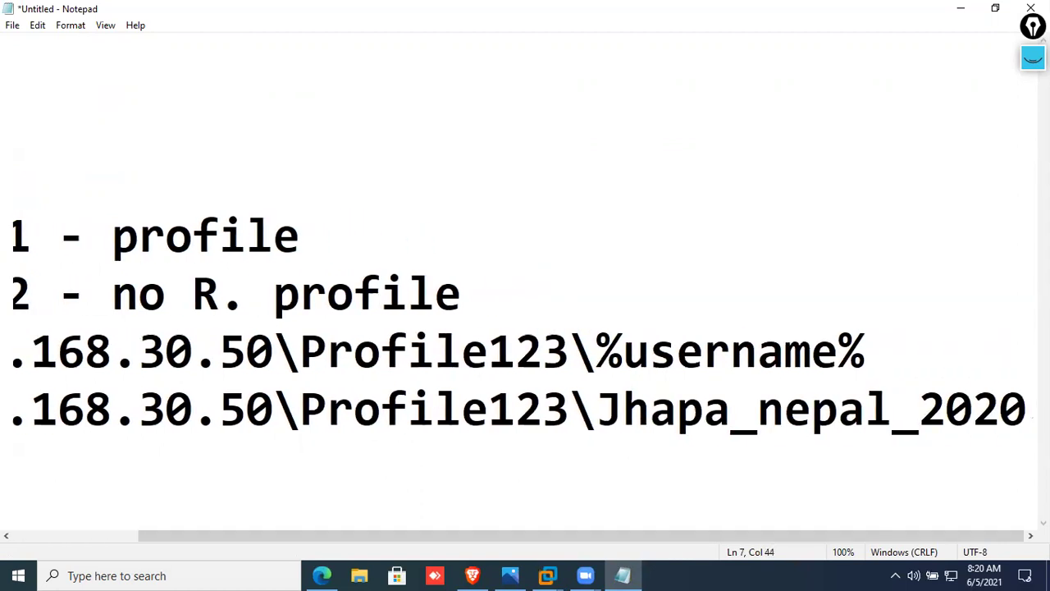
{"action": "key", "text": "BackSpace"}
{"action": "type", "text": "1"}
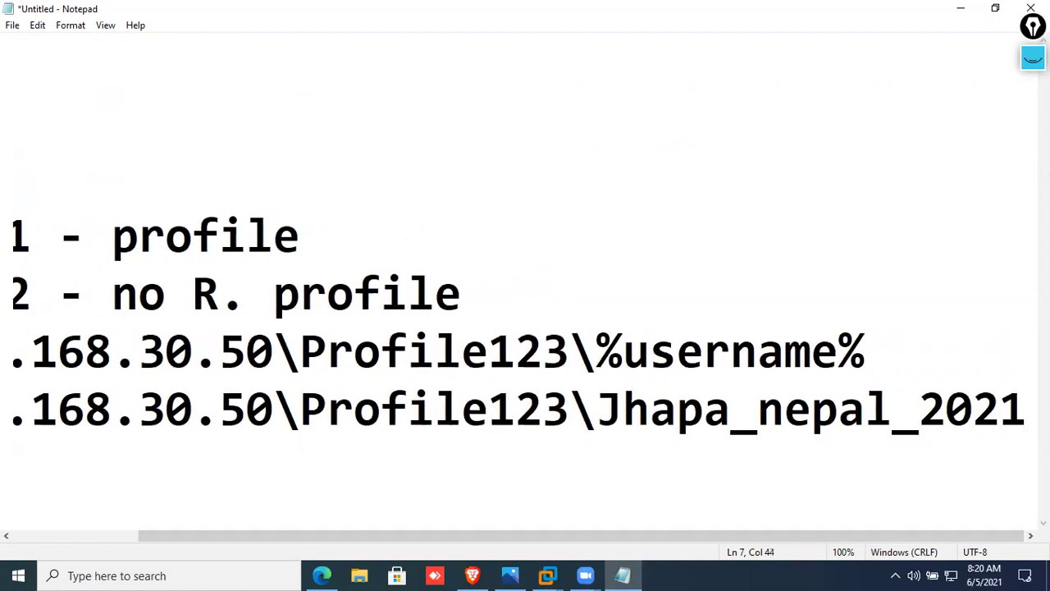
Step: Set Notepad's font size to 26, then switch back to the SRV-001 machine
{"action": "left_click", "coordinate": [82, 27]}
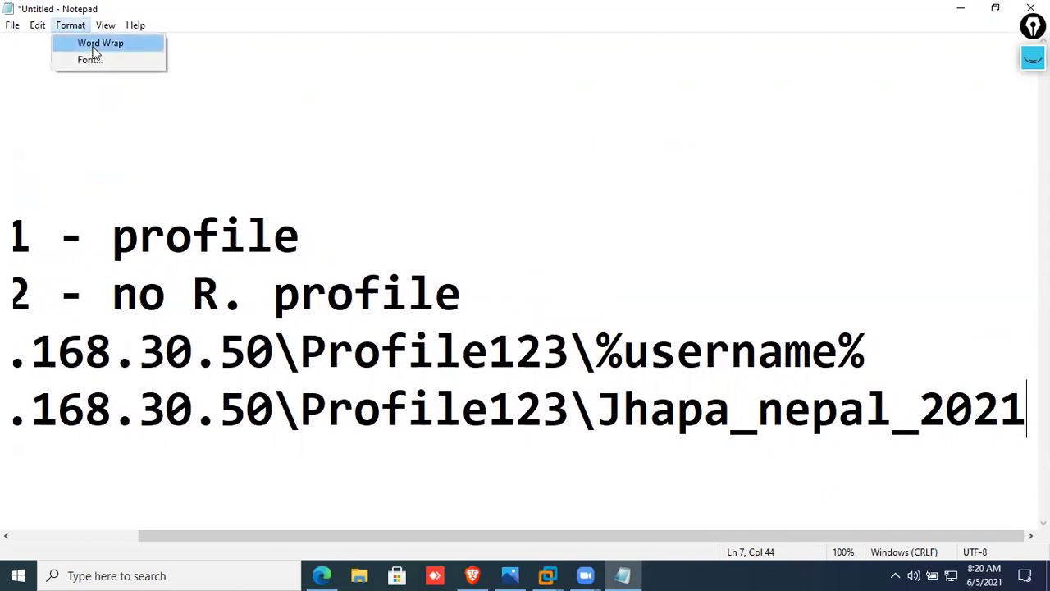
{"action": "left_click", "coordinate": [100, 60]}
{"action": "left_click", "coordinate": [305, 205]}
{"action": "left_click", "coordinate": [260, 462]}
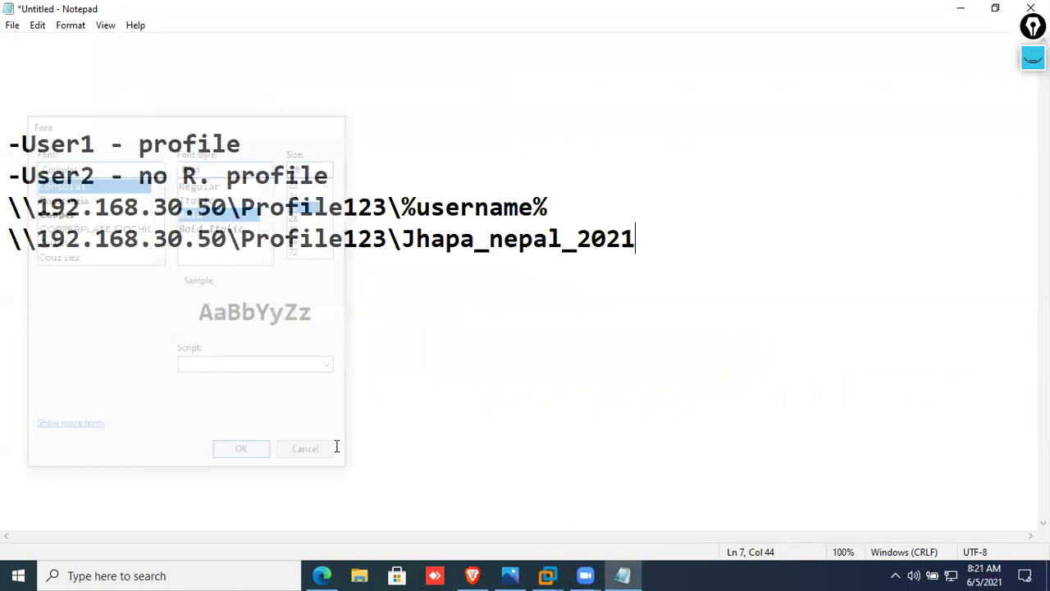
{"action": "left_click_drag", "start_coordinate": [636, 238], "coordinate": [400, 238]}
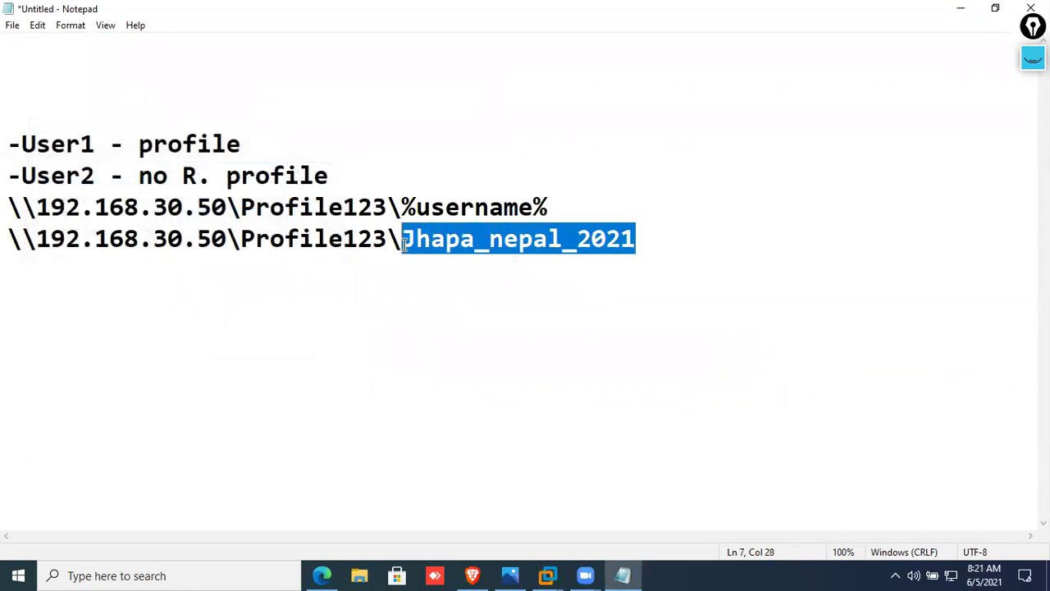
{"action": "left_click_drag", "start_coordinate": [548, 207], "coordinate": [402, 199]}
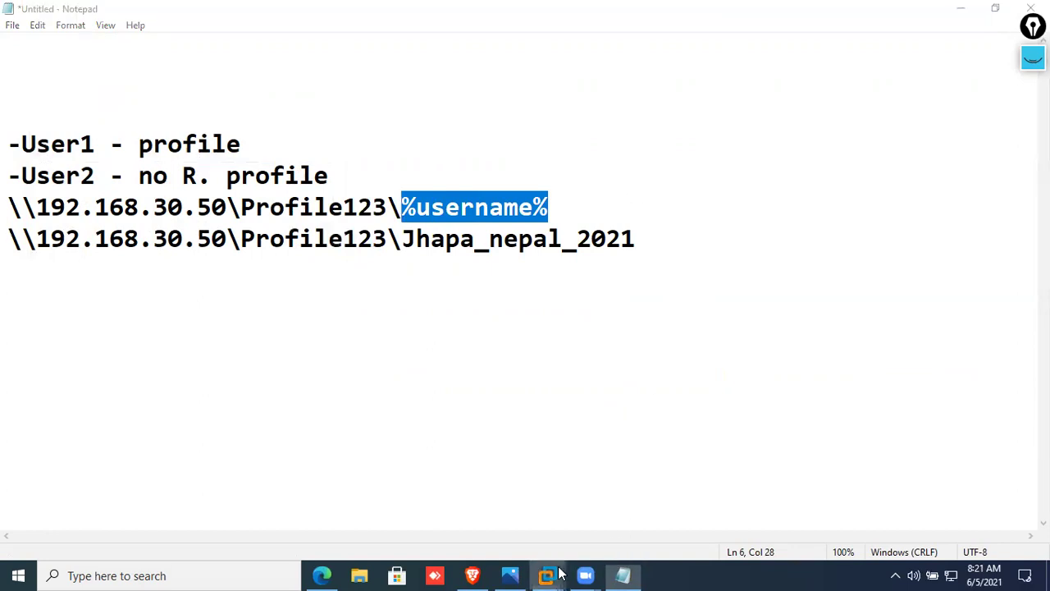
{"action": "mouse_move", "coordinate": [547, 575]}
{"action": "left_click", "coordinate": [533, 495]}
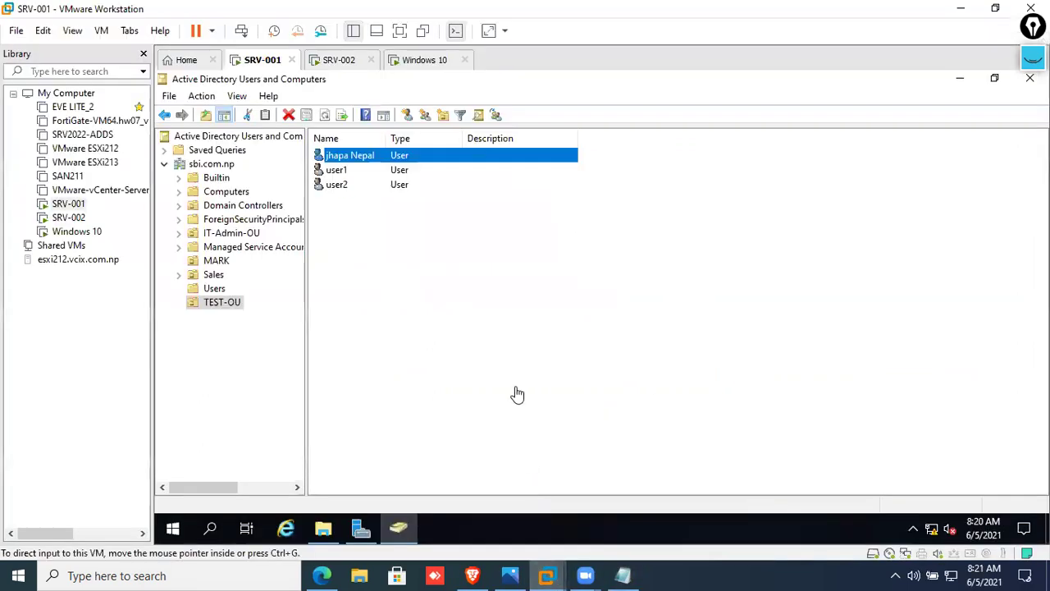
{"action": "right_click", "coordinate": [371, 161]}
{"action": "left_click", "coordinate": [420, 369]}
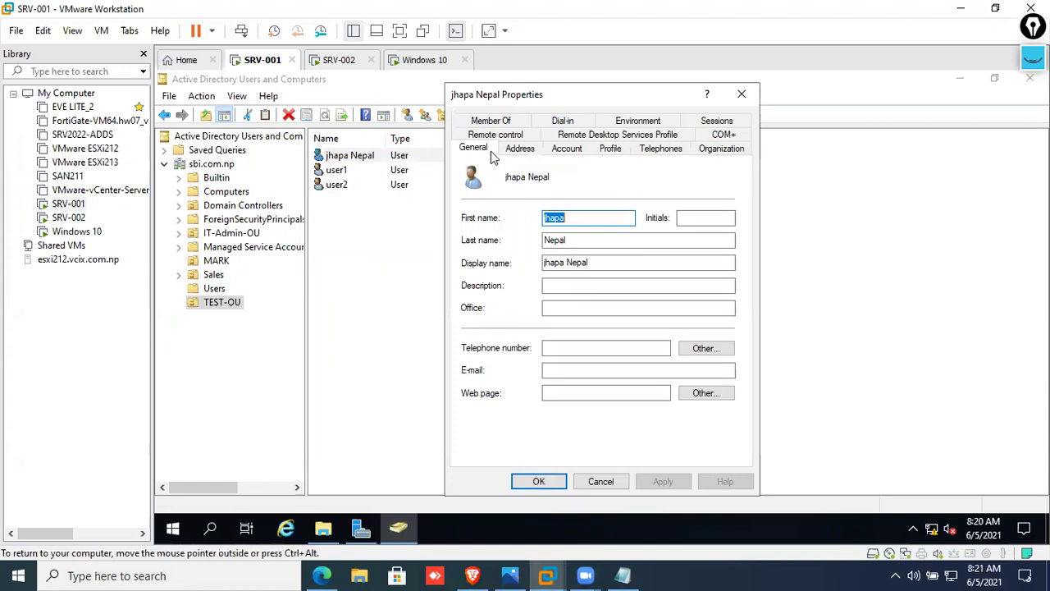
{"action": "left_click", "coordinate": [565, 154]}
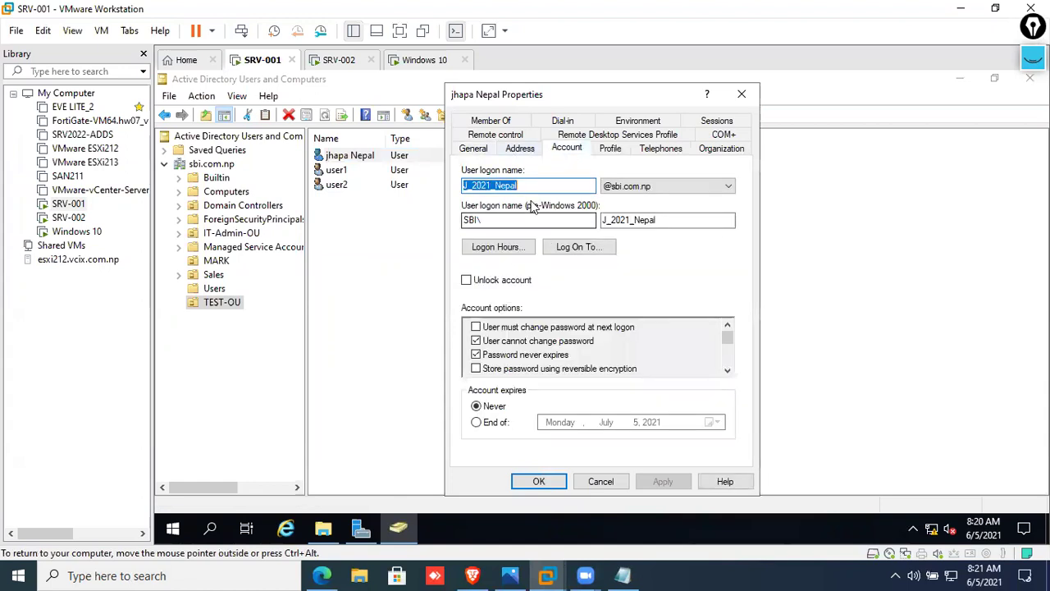
{"action": "right_click", "coordinate": [491, 185]}
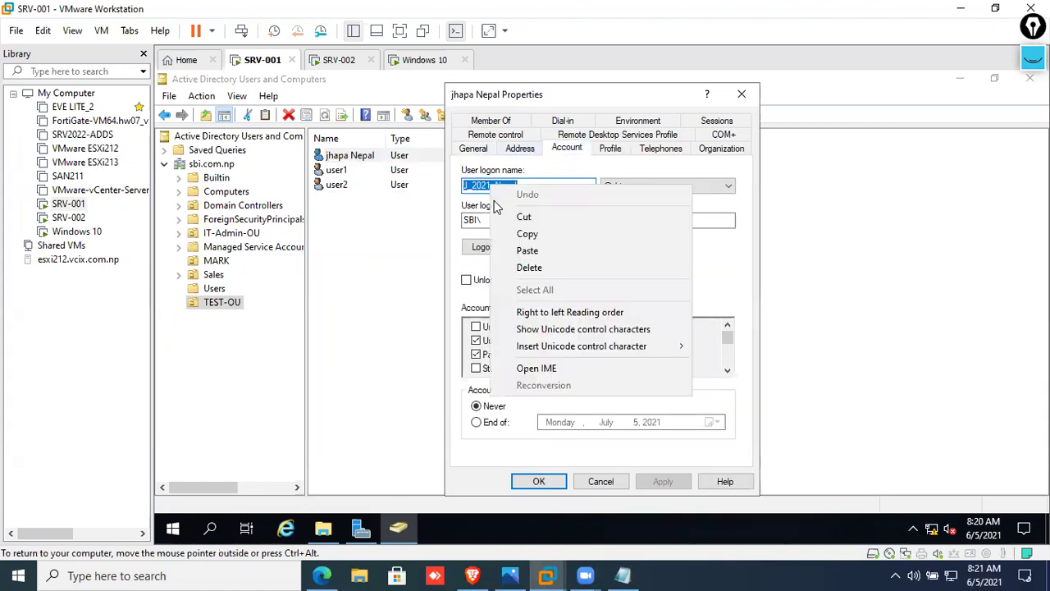
{"action": "left_click", "coordinate": [574, 233]}
{"action": "left_click", "coordinate": [741, 94]}
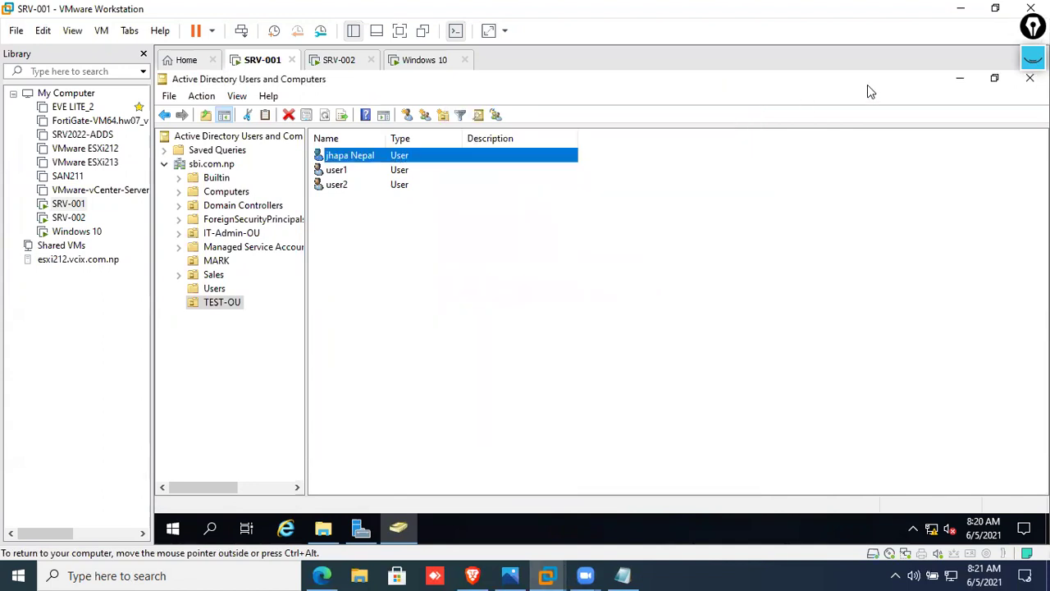
{"action": "left_click", "coordinate": [961, 8]}
{"action": "left_click", "coordinate": [623, 238]}
Step: Replace the folder name with the pasted logon name and add =10,000 on a new line
{"action": "left_click_drag", "start_coordinate": [633, 238], "coordinate": [439, 242]}
{"action": "right_click", "coordinate": [439, 242]}
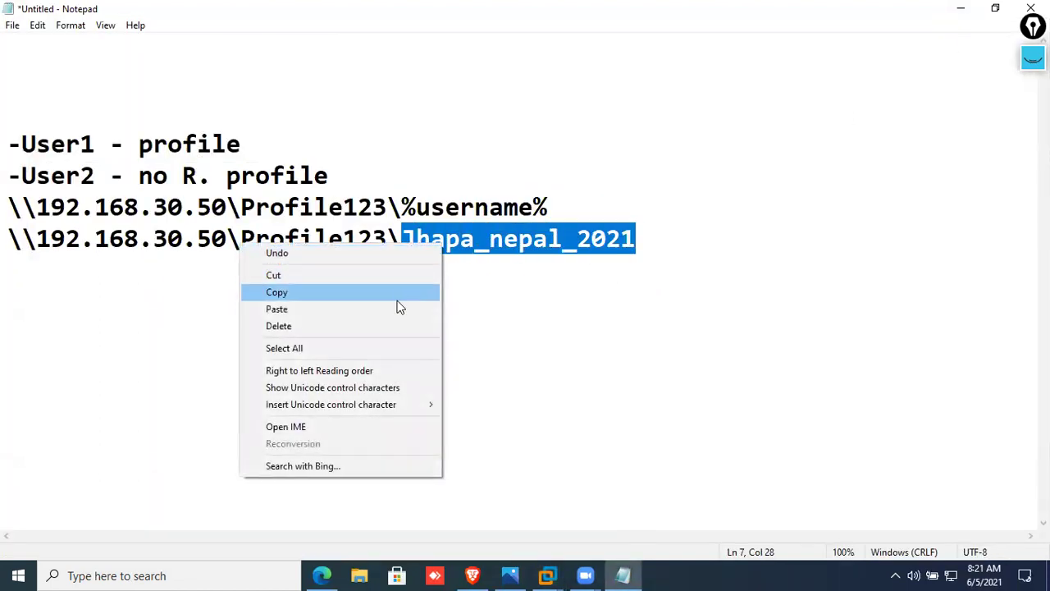
{"action": "left_click", "coordinate": [414, 307]}
{"action": "key", "text": "Return"}
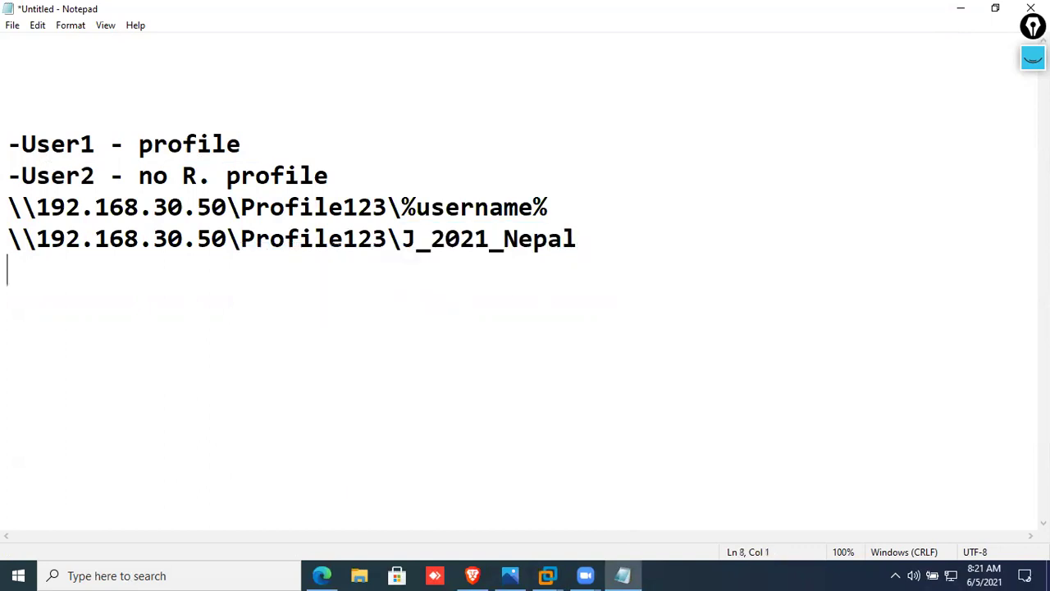
{"action": "type", "text": "="}
{"action": "type", "text": "10.0"}
{"action": "key", "text": "BackSpace"}
{"action": "key", "text": "BackSpace"}
{"action": "type", "text": ",000"}
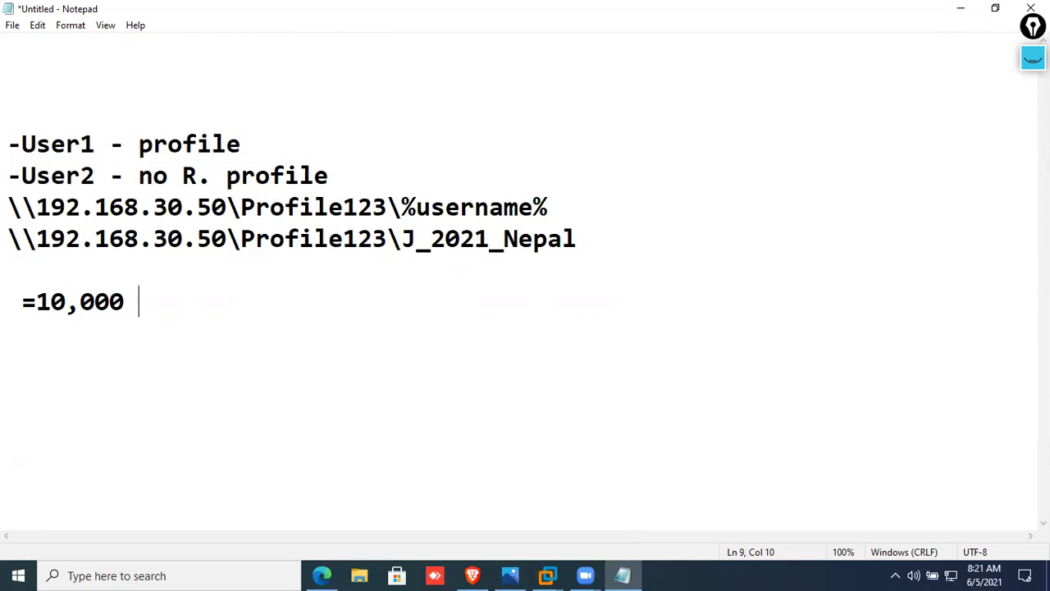
Step: Copy the %username% profile path line and minimize Notepad
{"action": "left_click_drag", "start_coordinate": [579, 209], "coordinate": [7, 212]}
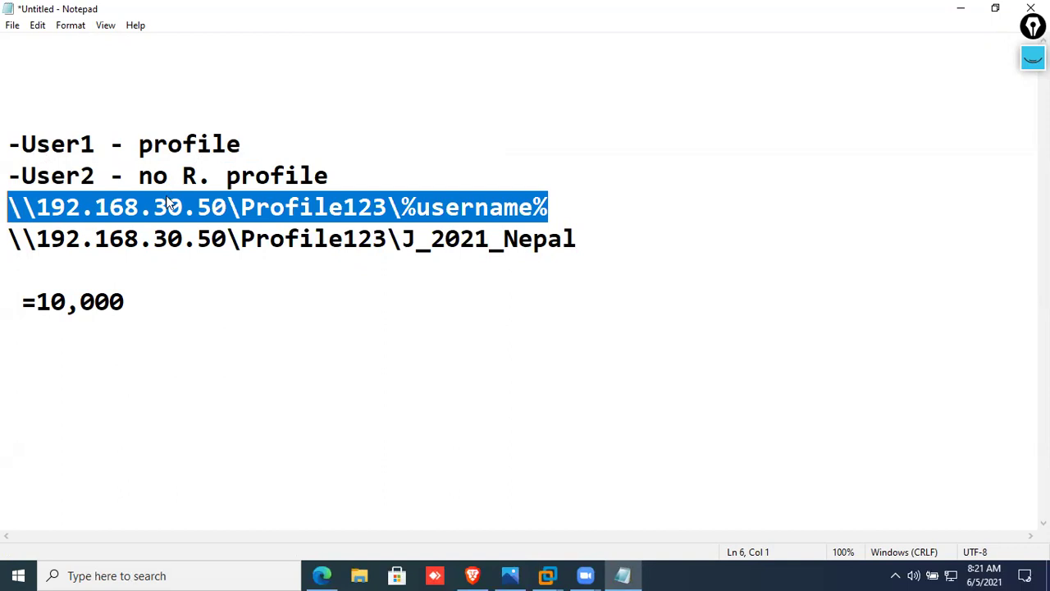
{"action": "right_click", "coordinate": [7, 200]}
{"action": "left_click", "coordinate": [111, 249]}
{"action": "left_click", "coordinate": [964, 12]}
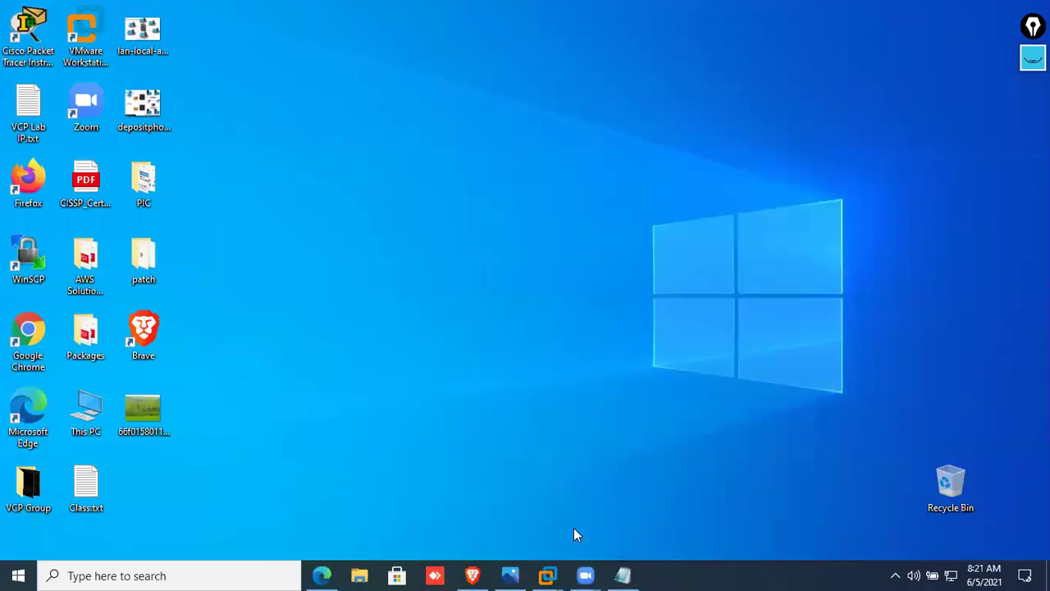
Step: Switch to the SRV-001 machine and return to the Active Directory user list
{"action": "mouse_move", "coordinate": [558, 572]}
{"action": "left_click", "coordinate": [549, 491]}
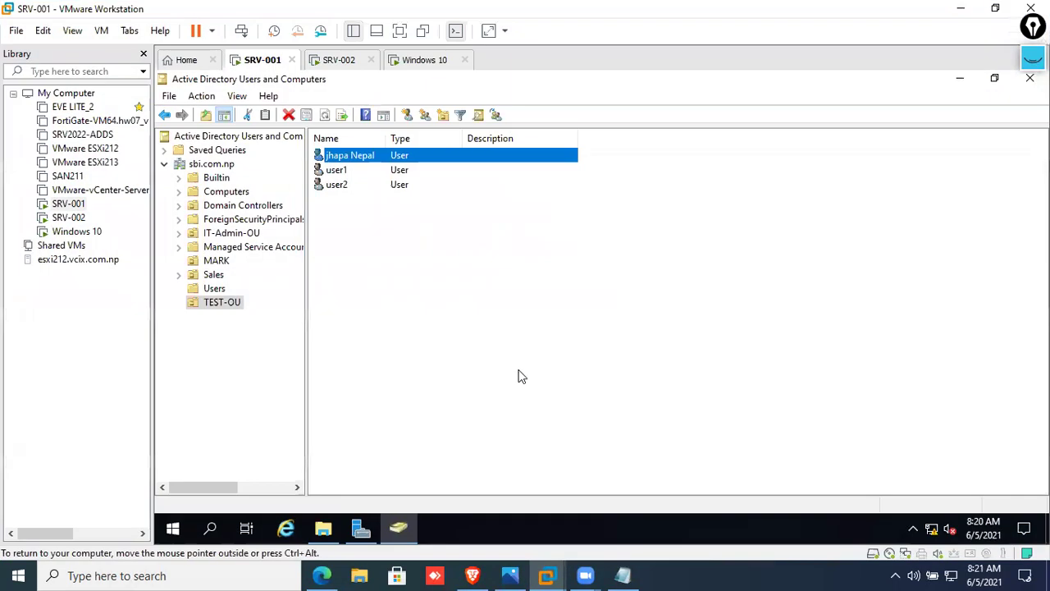
{"action": "right_click", "coordinate": [343, 169]}
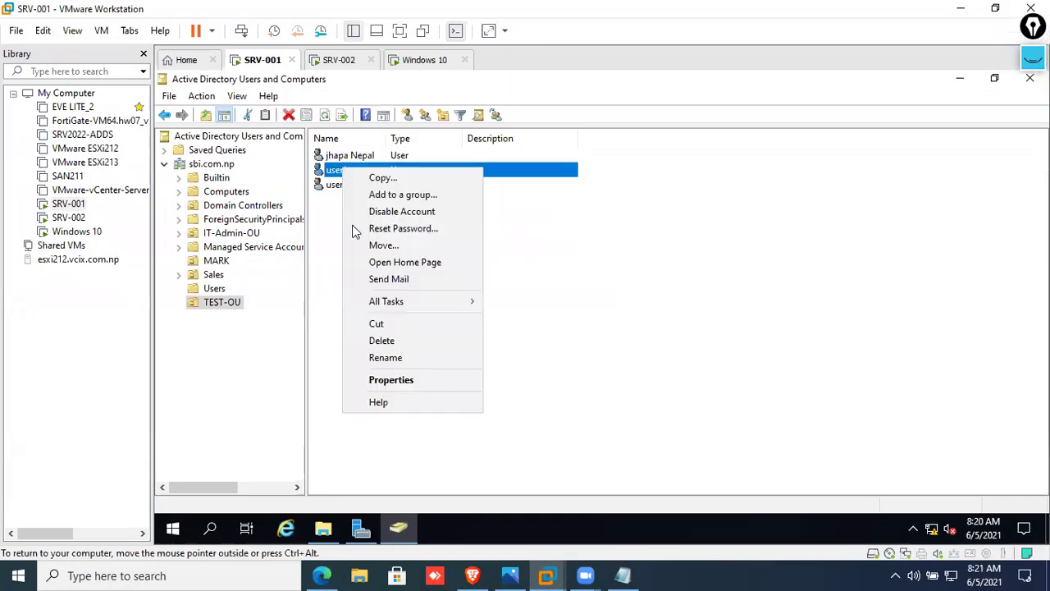
{"action": "left_click", "coordinate": [435, 382]}
{"action": "left_click", "coordinate": [623, 575]}
{"action": "left_click", "coordinate": [623, 575]}
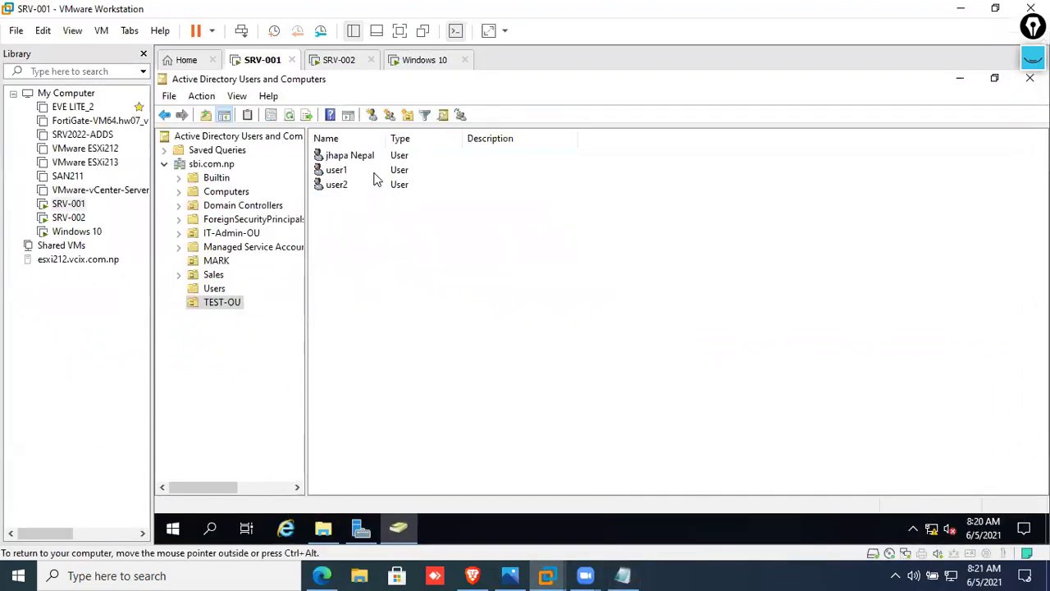
Step: Paste \\192.168.30.50\Profile123\%username% into user1's Profile path and apply it
{"action": "right_click", "coordinate": [374, 170]}
{"action": "left_click", "coordinate": [436, 385]}
{"action": "left_click", "coordinate": [610, 148]}
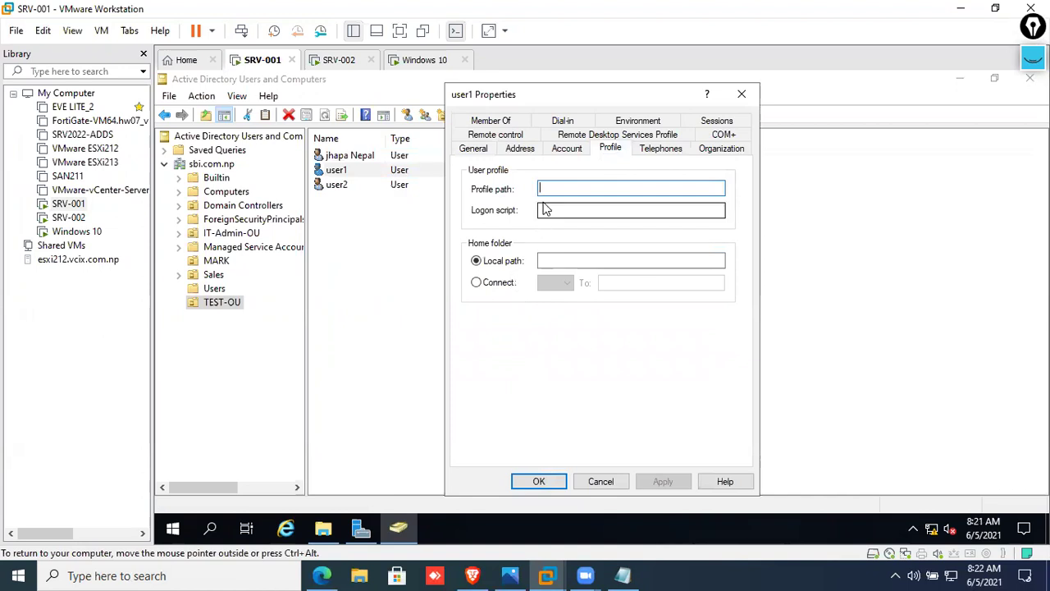
{"action": "right_click", "coordinate": [553, 186]}
{"action": "left_click", "coordinate": [589, 248]}
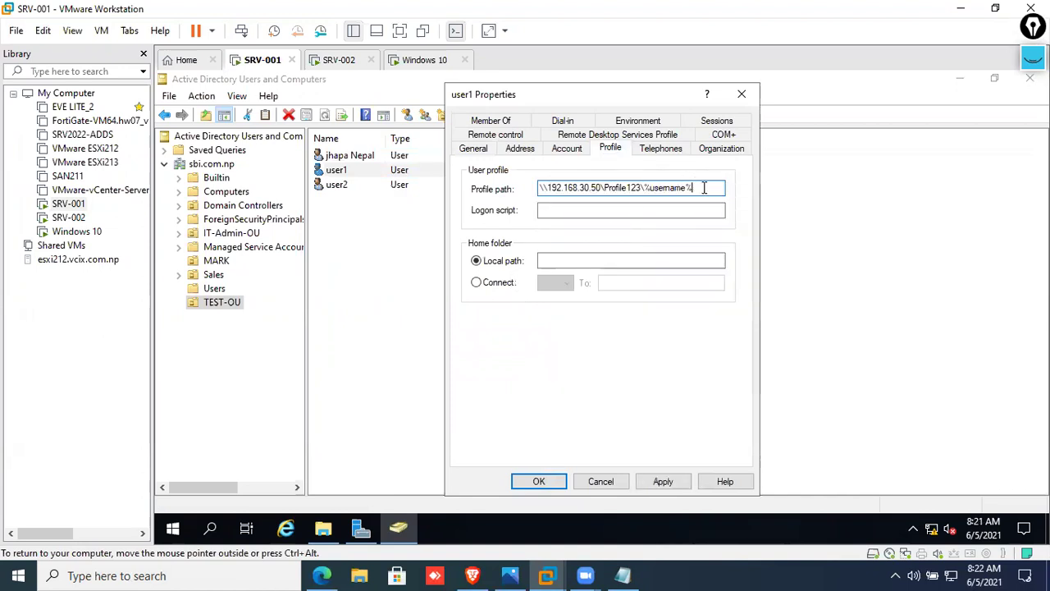
{"action": "left_click_drag", "start_coordinate": [710, 190], "coordinate": [507, 187]}
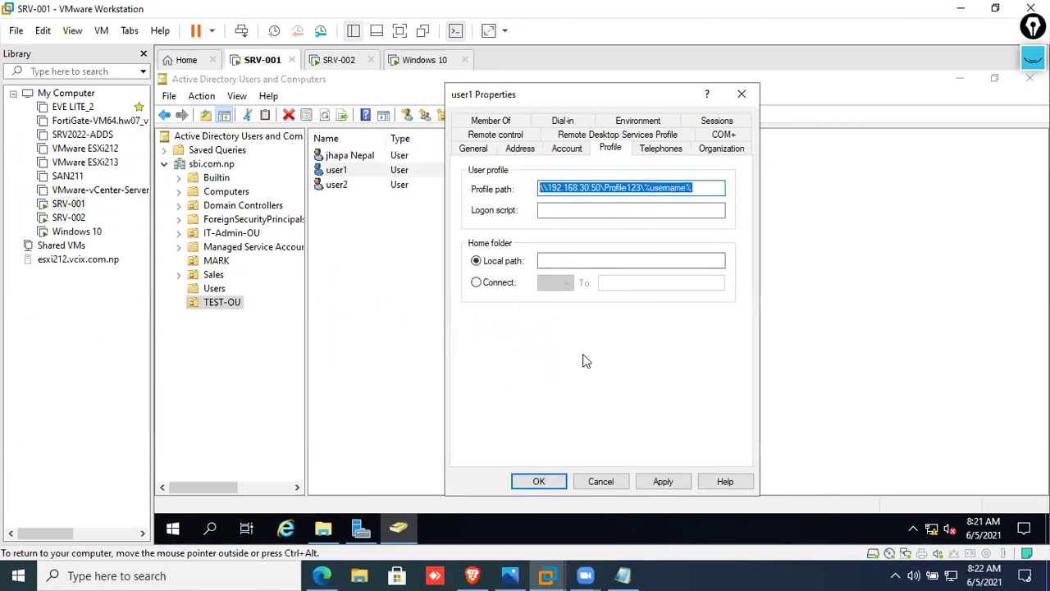
{"action": "left_click", "coordinate": [663, 481]}
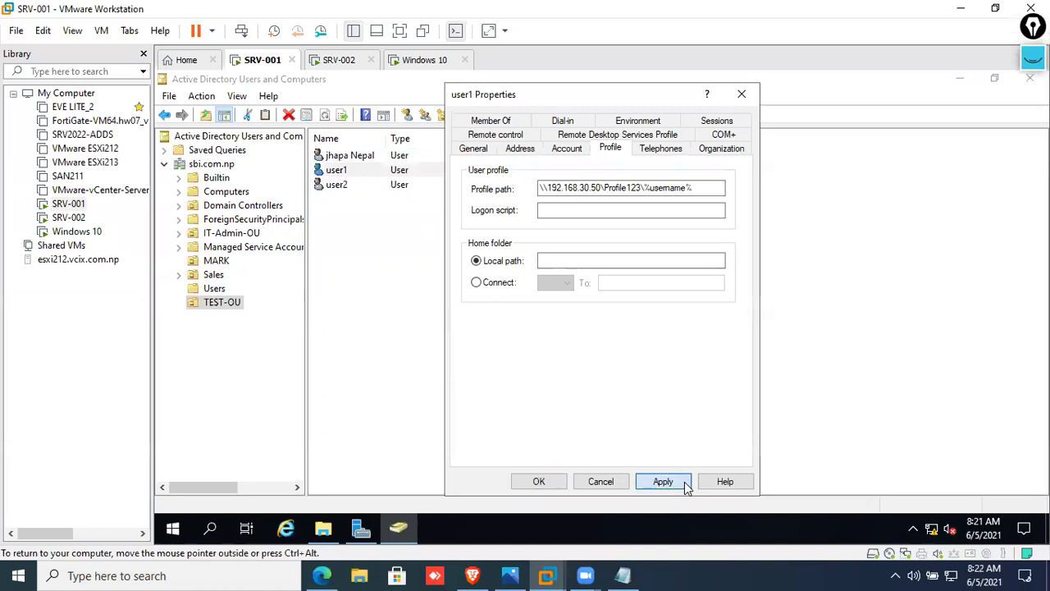
{"action": "left_click", "coordinate": [538, 482]}
{"action": "left_click", "coordinate": [549, 396]}
{"action": "left_click", "coordinate": [360, 189]}
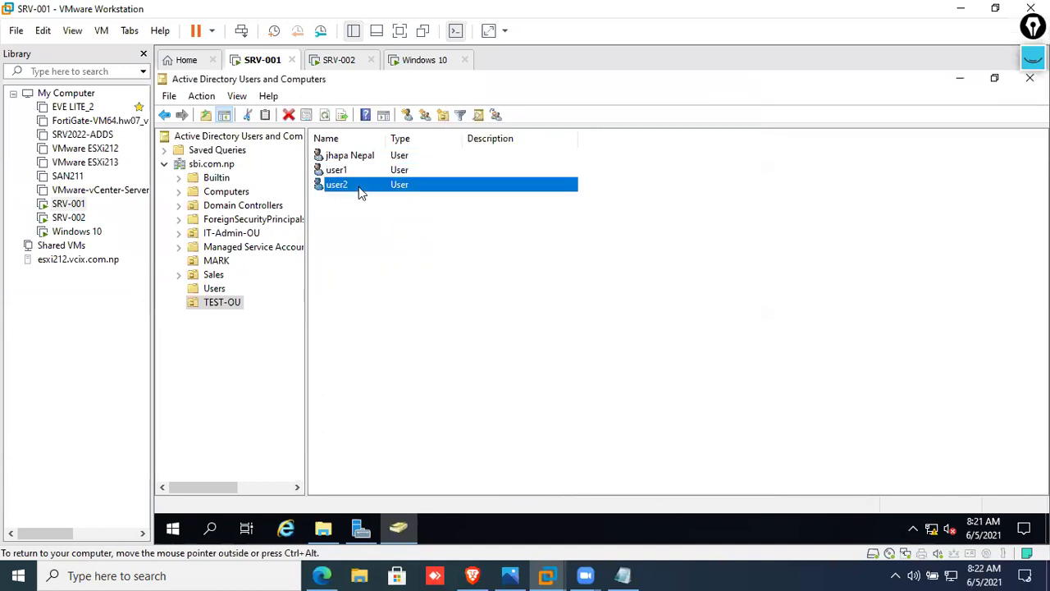
{"action": "left_click", "coordinate": [403, 235]}
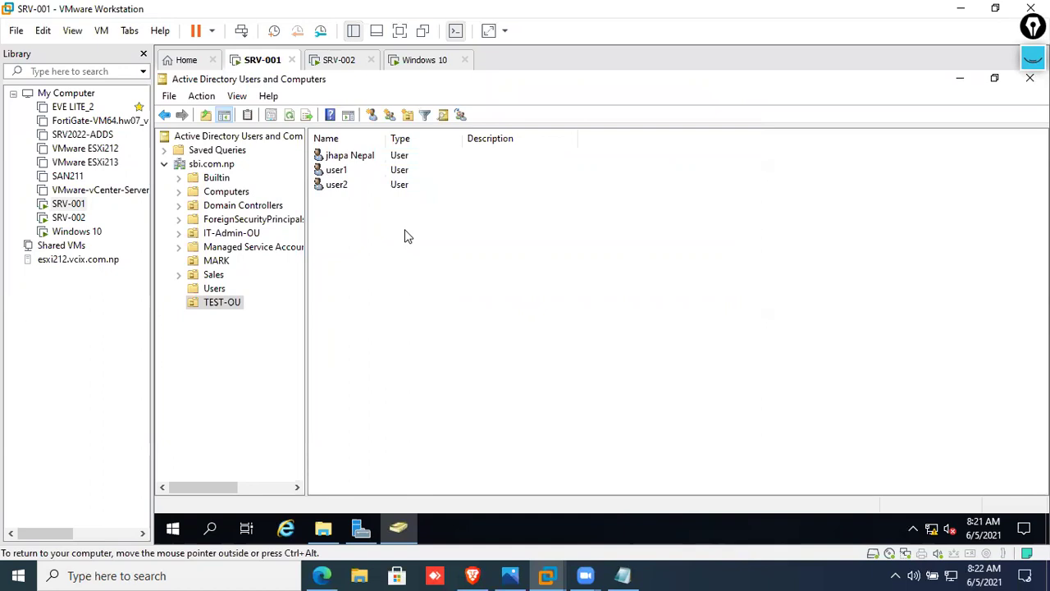
Step: Sign in to the Windows 10 VM as Other user user1 with its password via Ctrl+Alt+Del
{"action": "left_click", "coordinate": [415, 64]}
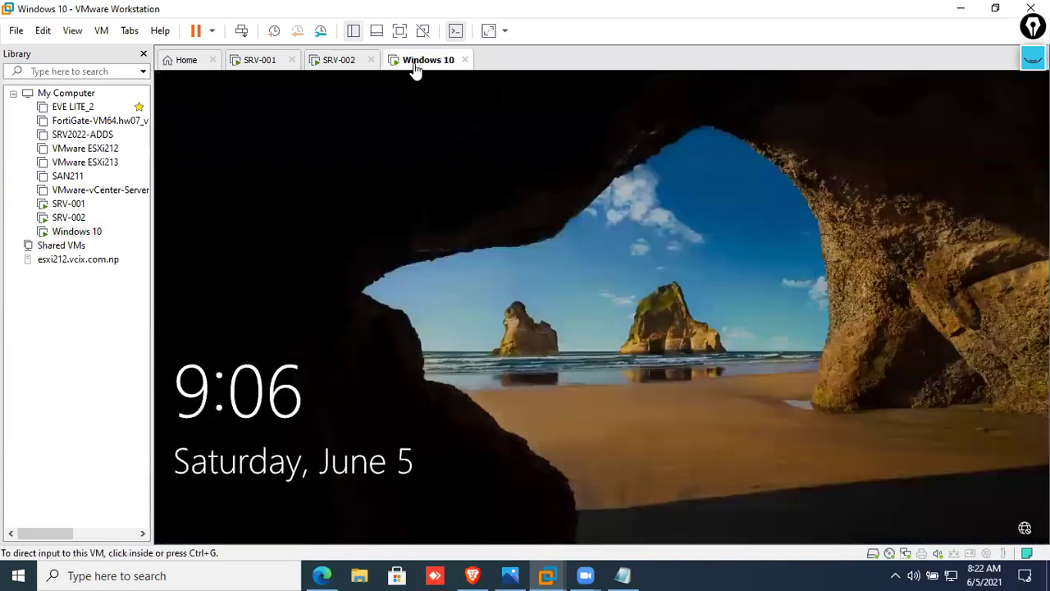
{"action": "right_click", "coordinate": [415, 64]}
{"action": "left_click", "coordinate": [474, 155]}
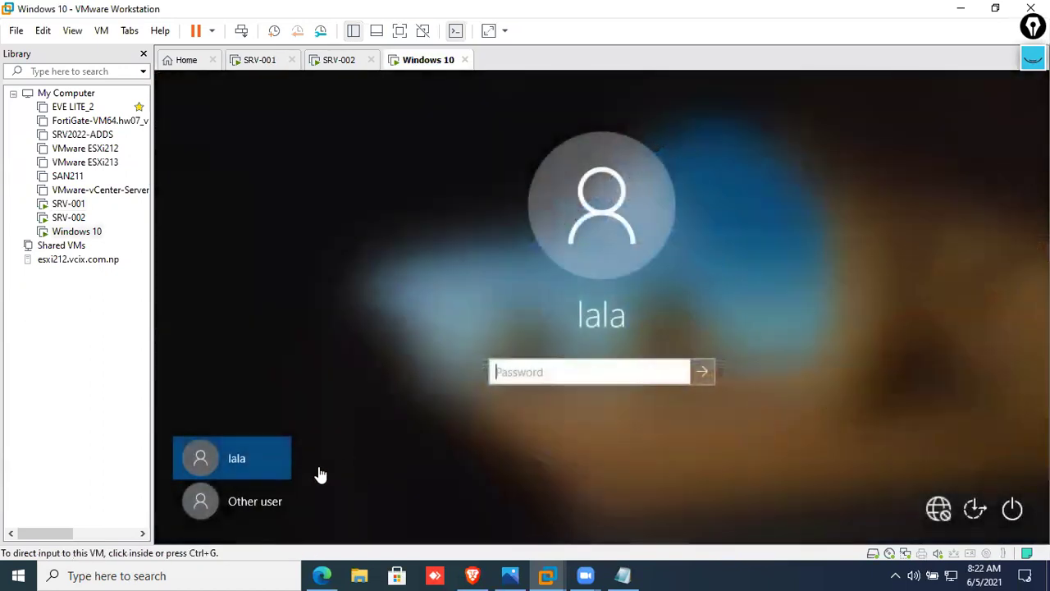
{"action": "left_click", "coordinate": [254, 501]}
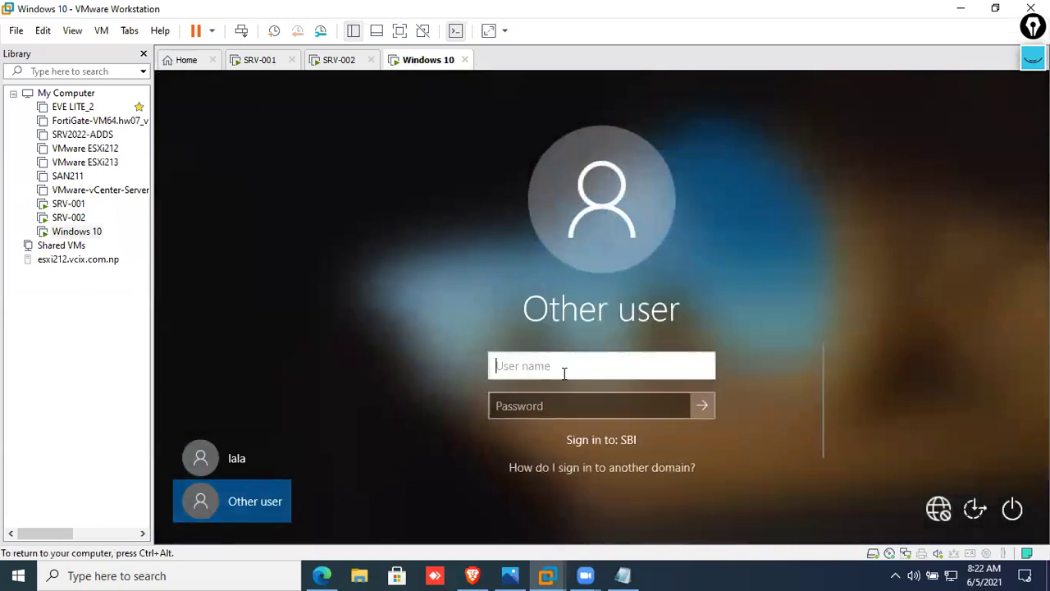
{"action": "type", "text": "user1"}
{"action": "key", "text": "Tab"}
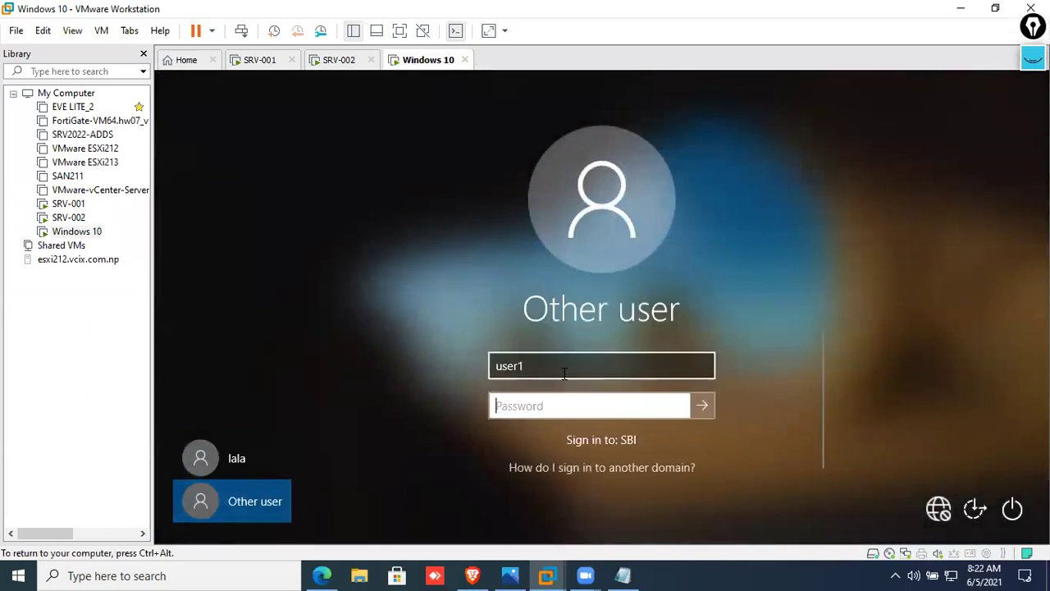
{"action": "key", "text": "Return"}
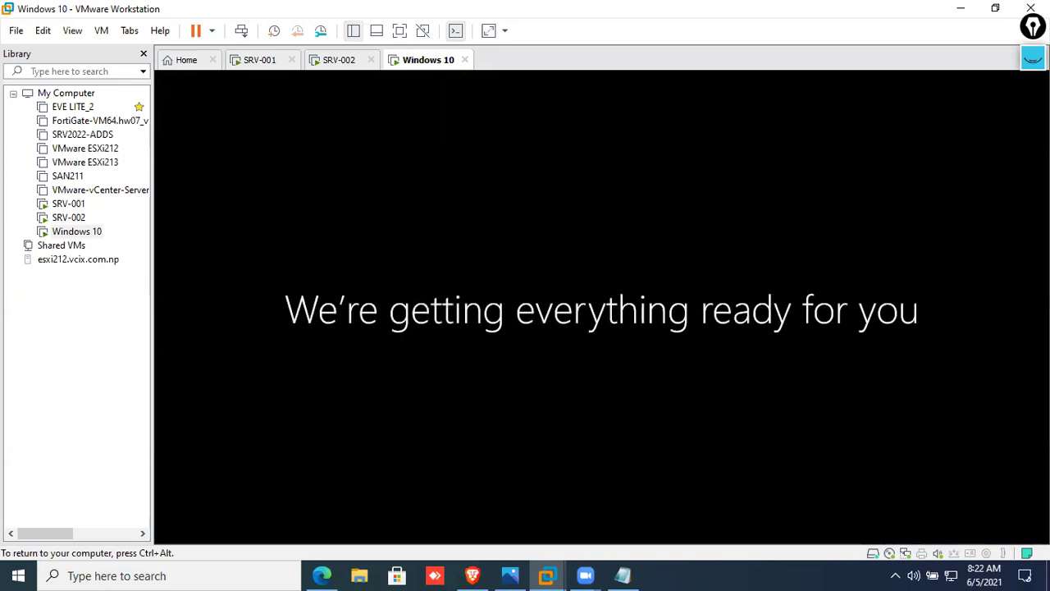
Step: Wait for user1's first sign-in to finish until the Windows 10 desktop appears
{"action": "key", "text": "ctrl+alt"}
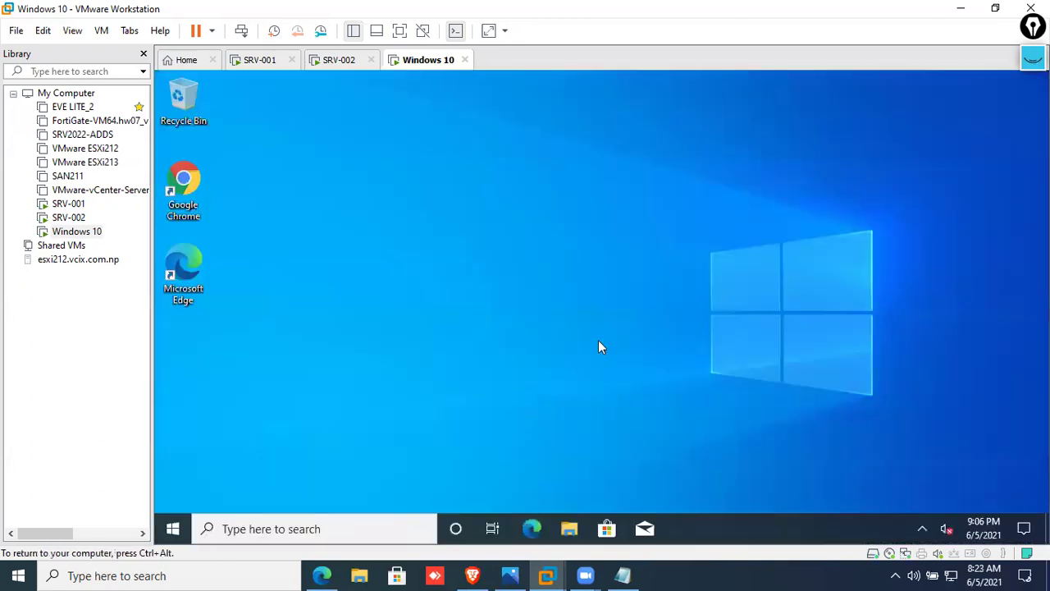
{"action": "right_click", "coordinate": [666, 259]}
{"action": "left_click", "coordinate": [304, 192]}
Step: Sign user1 out of Windows 10 from the Ctrl+Alt+Del security screen
{"action": "right_click", "coordinate": [435, 71]}
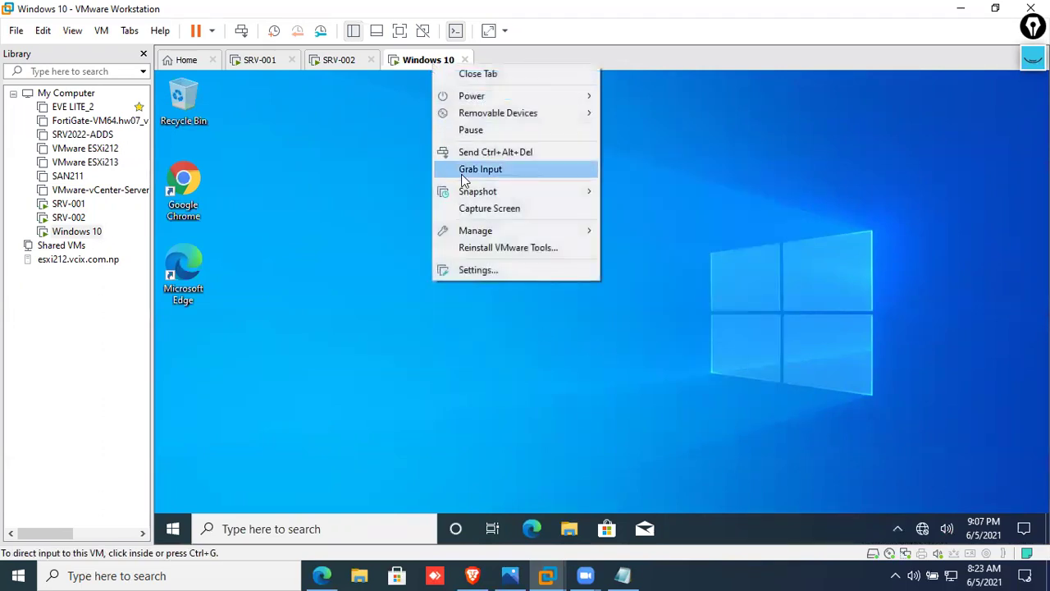
{"action": "left_click", "coordinate": [519, 156]}
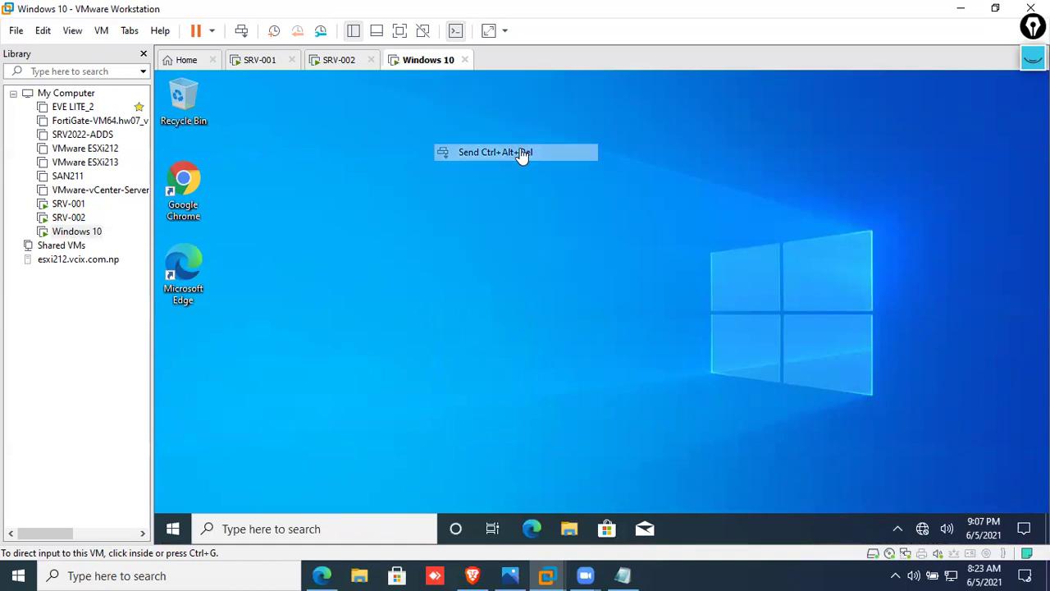
{"action": "left_click", "coordinate": [576, 263]}
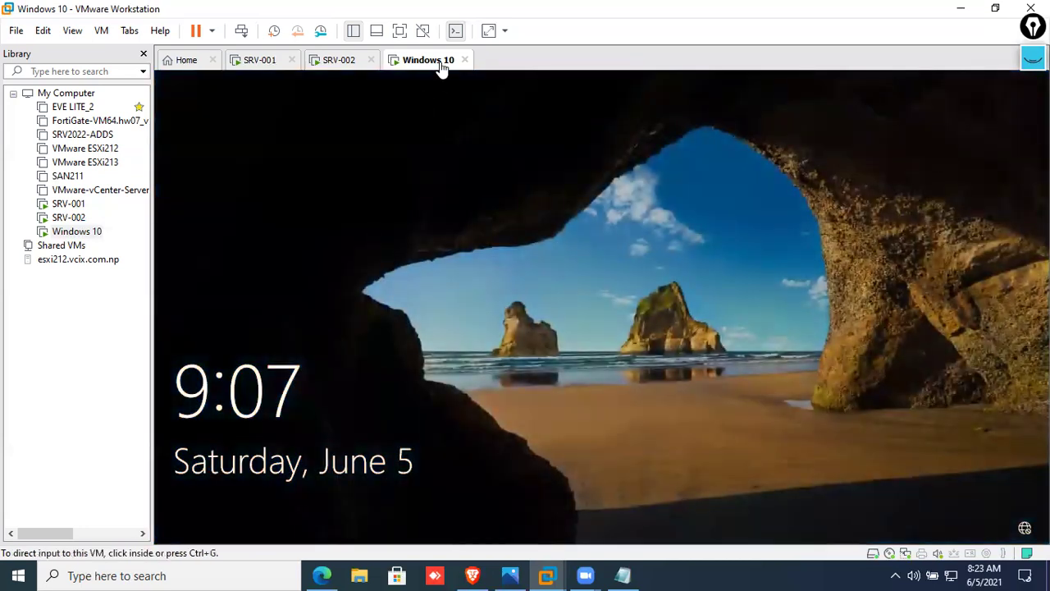
Step: Start an Other user sign-in and enter user2 as the user name
{"action": "right_click", "coordinate": [440, 63]}
{"action": "left_click", "coordinate": [497, 151]}
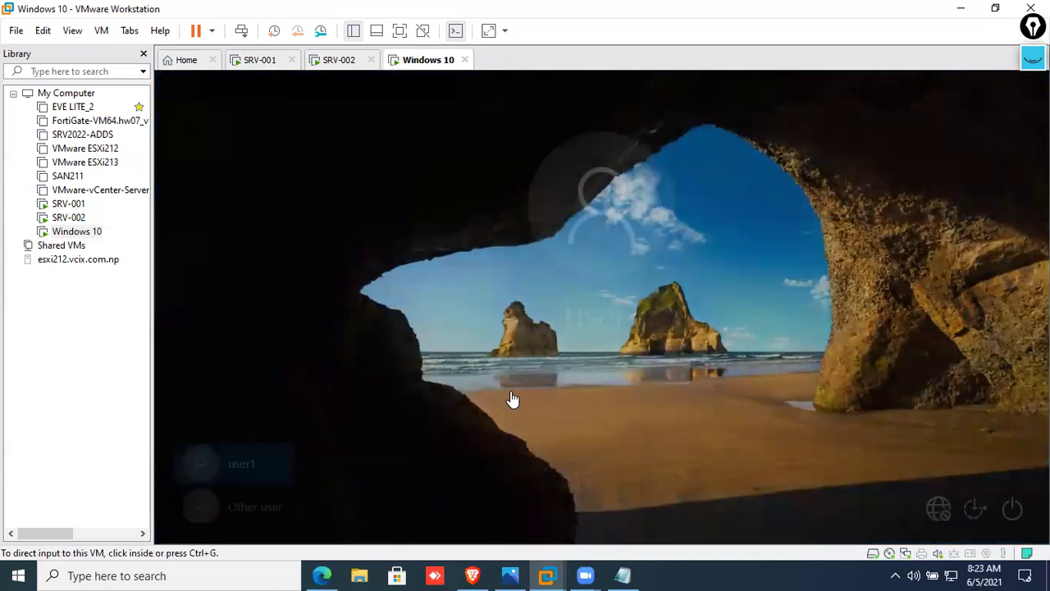
{"action": "left_click", "coordinate": [279, 495]}
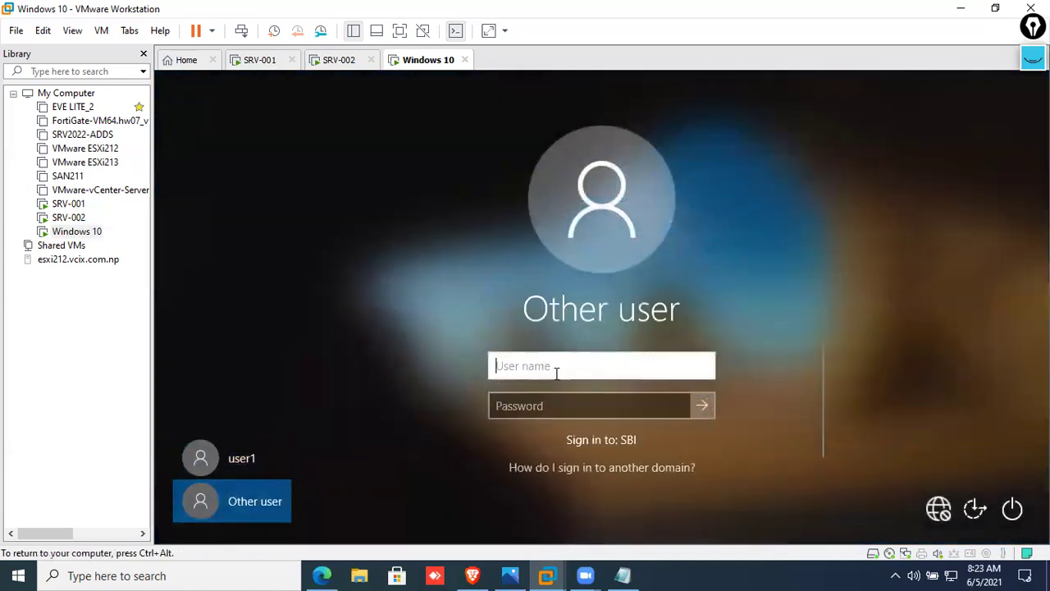
{"action": "type", "text": "user2"}
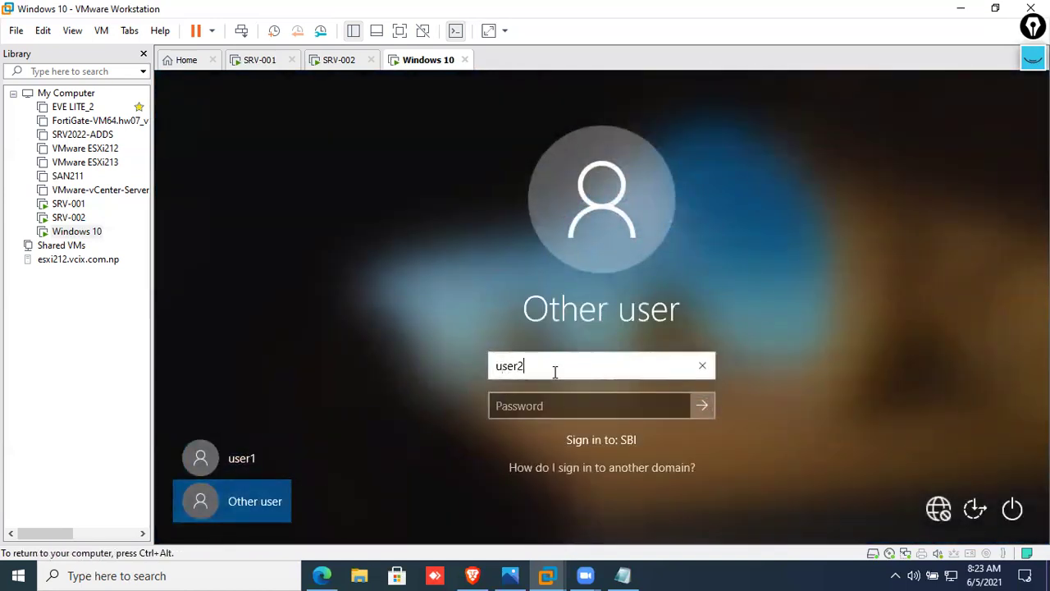
{"action": "key", "text": "Tab"}
Step: Submit user2's password, refresh the loaded Windows 10 desktop, and restore down the VMware window
{"action": "type", "text": "••••••"}
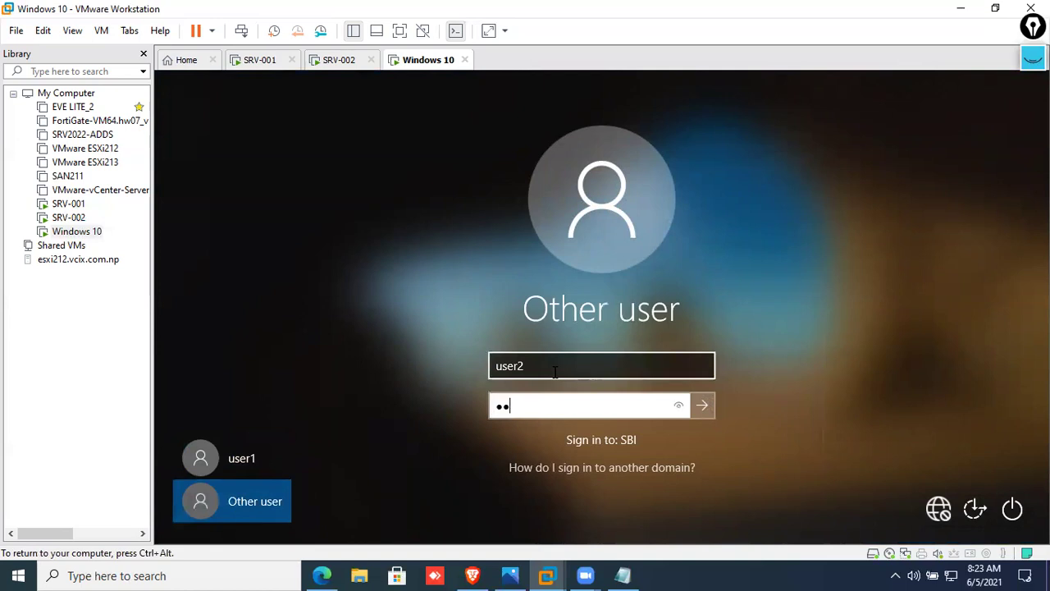
{"action": "key", "text": "Return"}
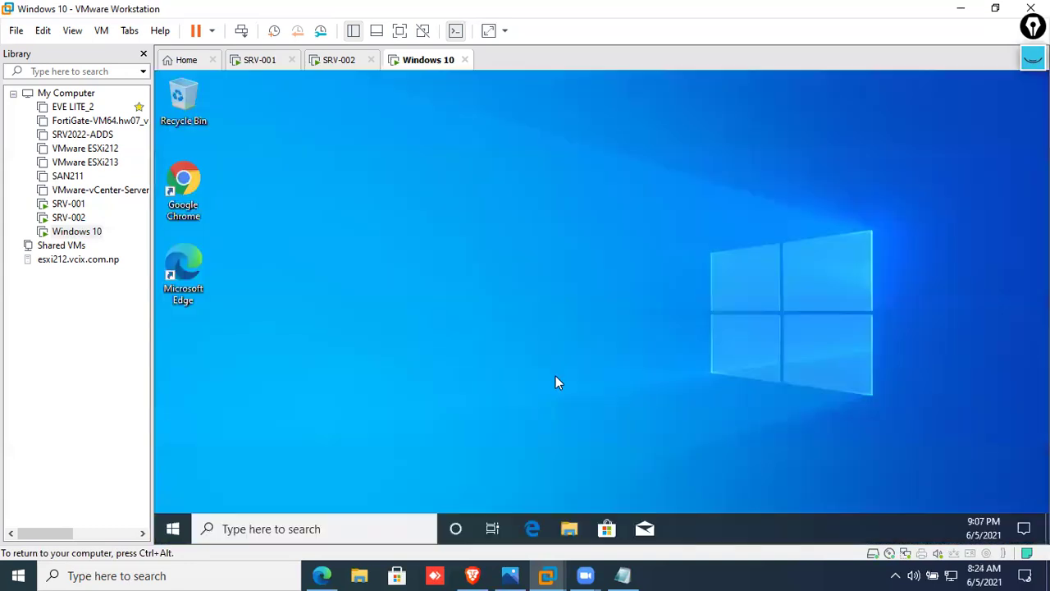
{"action": "right_click", "coordinate": [521, 248]}
{"action": "left_click", "coordinate": [506, 293]}
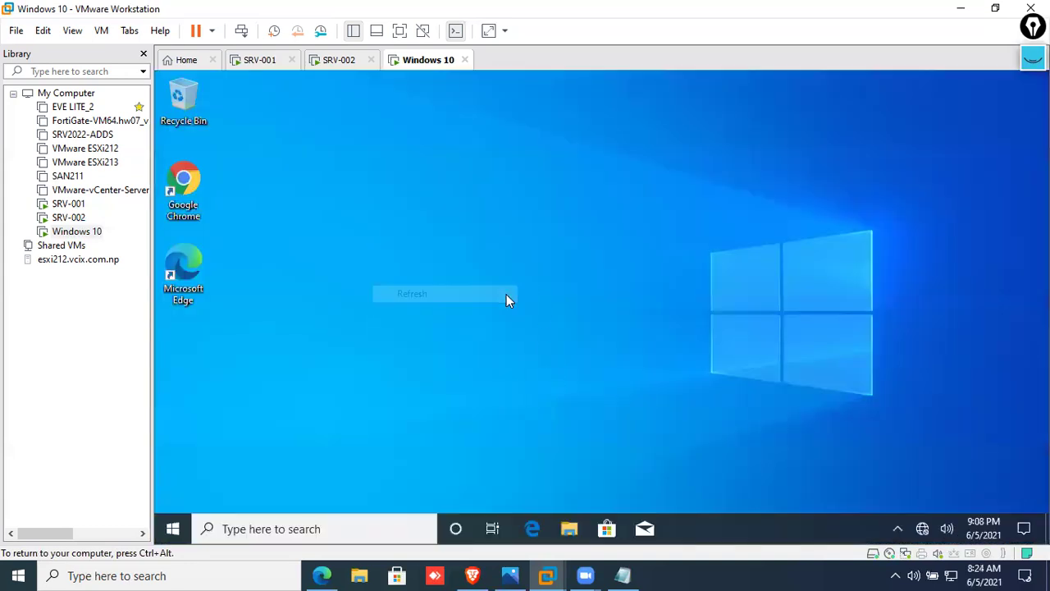
{"action": "left_click", "coordinate": [996, 11]}
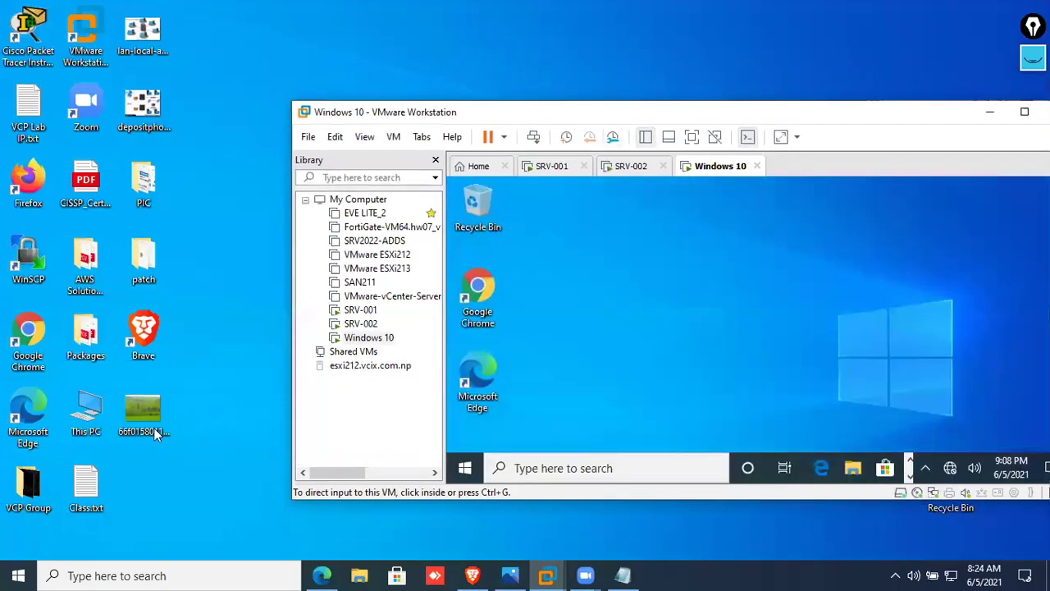
Step: Copy the host desktop image onto user2's Windows 10 desktop and maximize the VMware window
{"action": "right_click", "coordinate": [143, 422]}
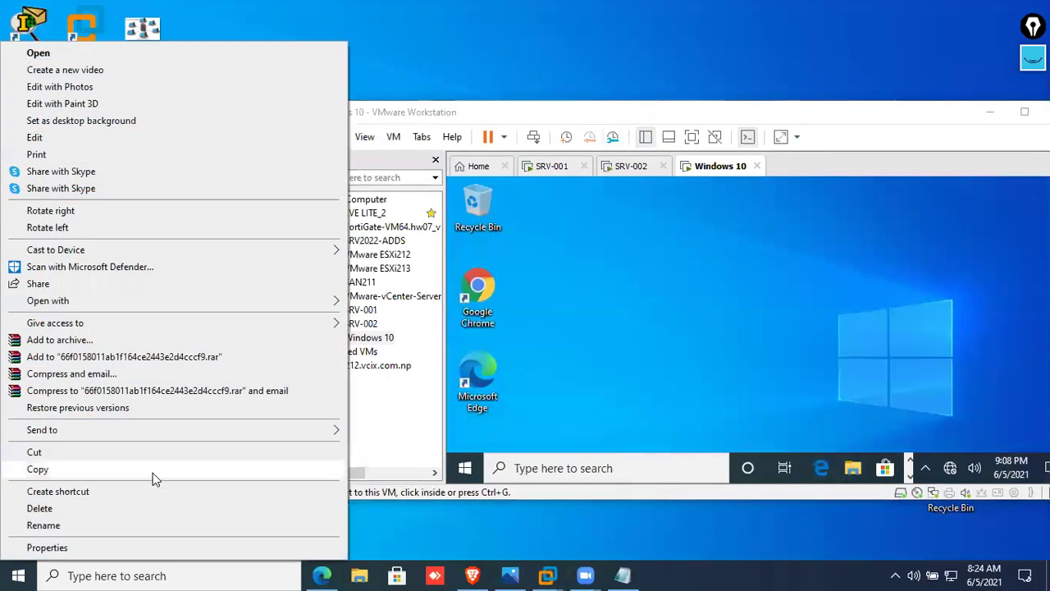
{"action": "left_click", "coordinate": [152, 473]}
{"action": "double_click", "coordinate": [756, 111]}
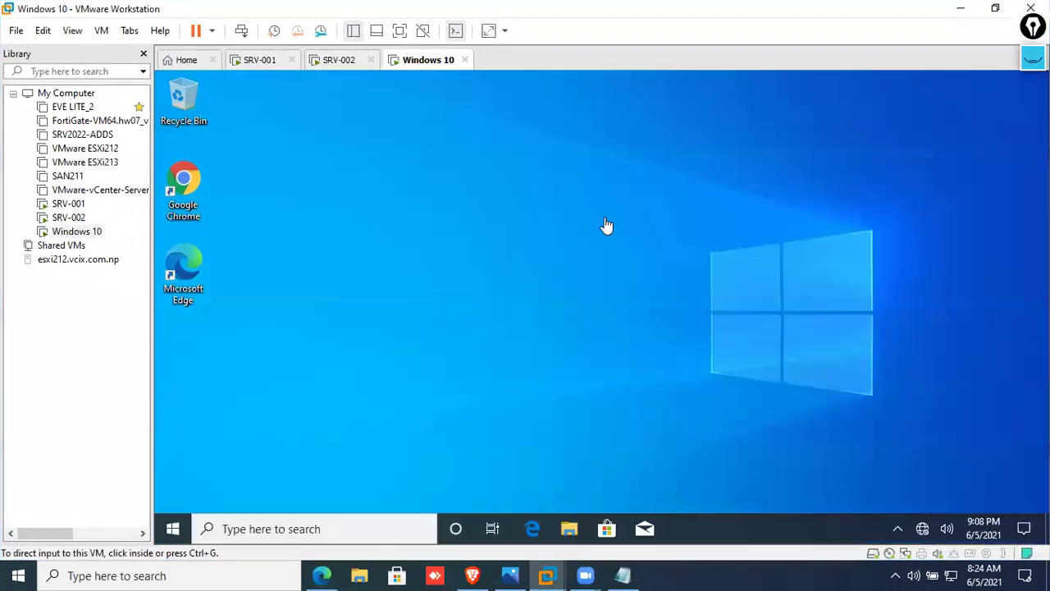
{"action": "right_click", "coordinate": [595, 198]}
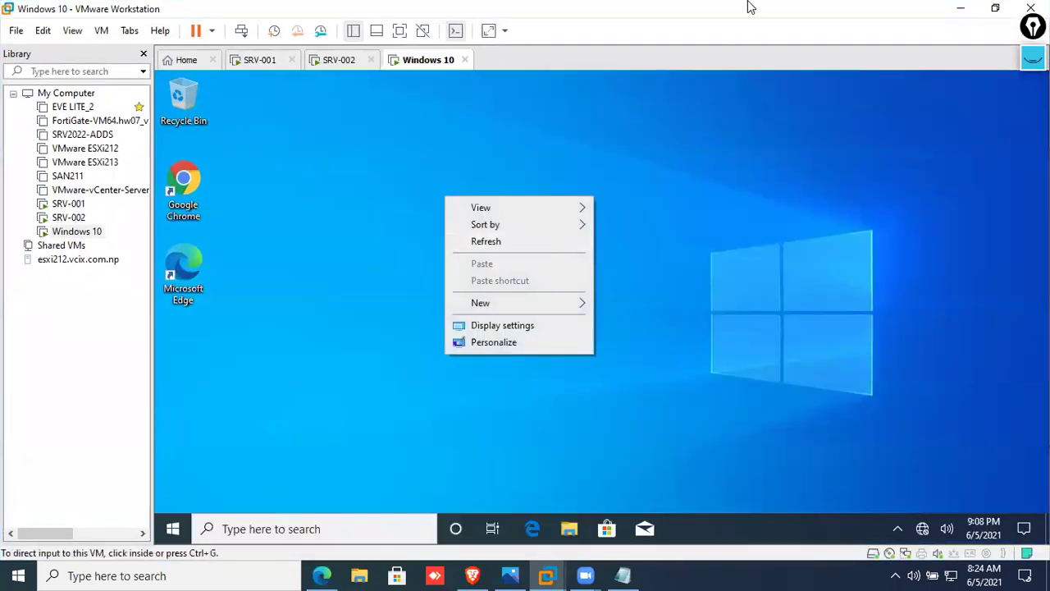
{"action": "left_click", "coordinate": [992, 10]}
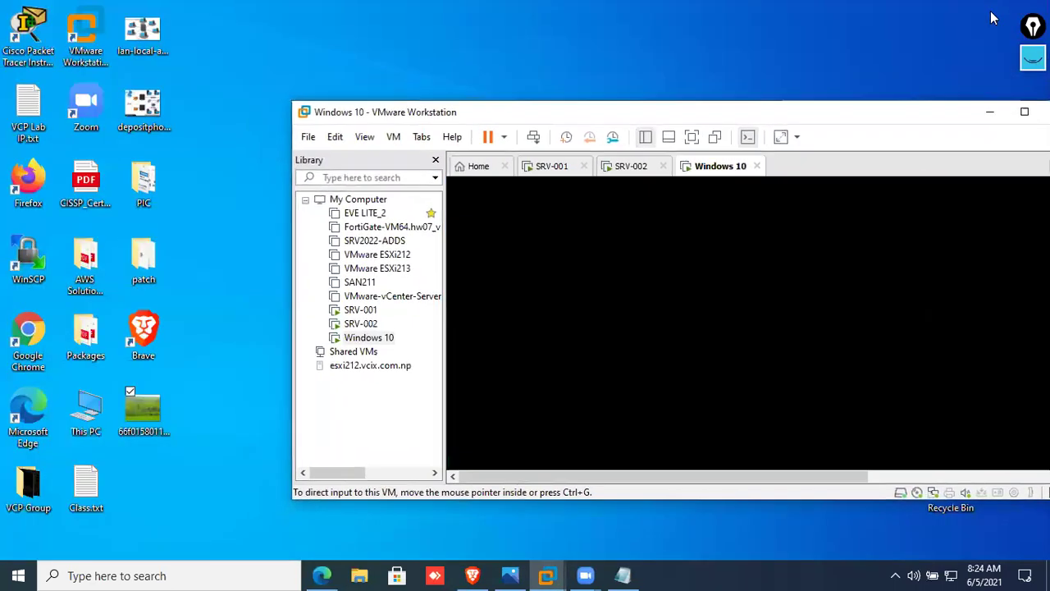
{"action": "right_click", "coordinate": [159, 415]}
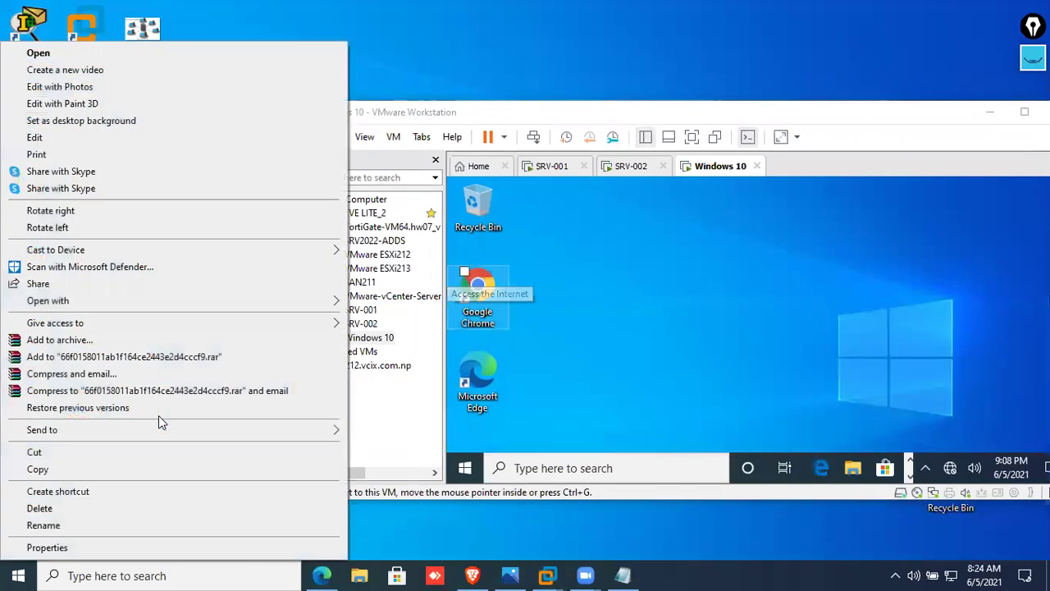
{"action": "left_click", "coordinate": [136, 468]}
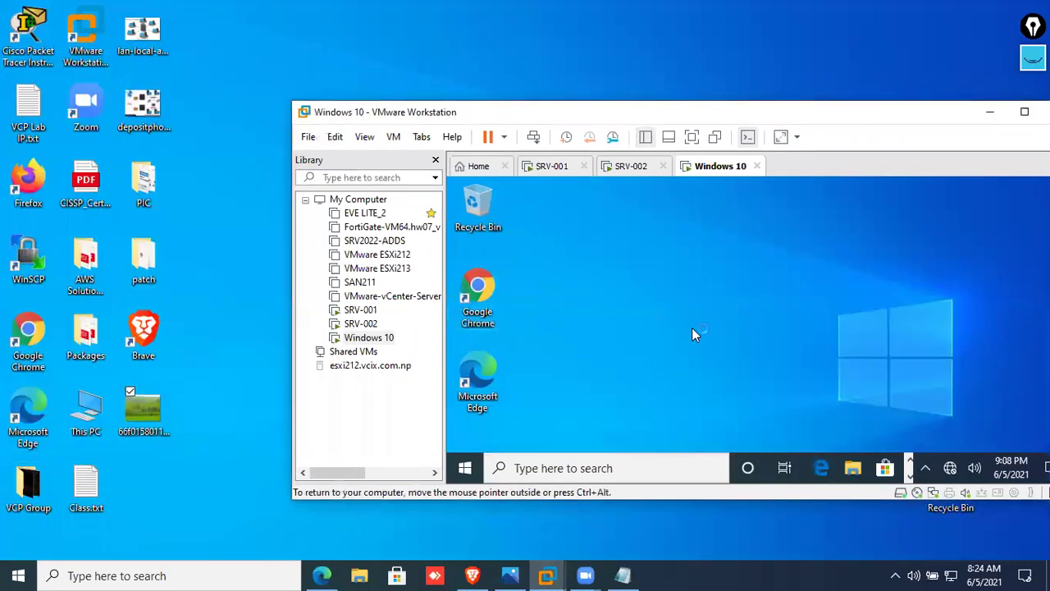
{"action": "right_click", "coordinate": [692, 327]}
{"action": "left_click", "coordinate": [615, 359]}
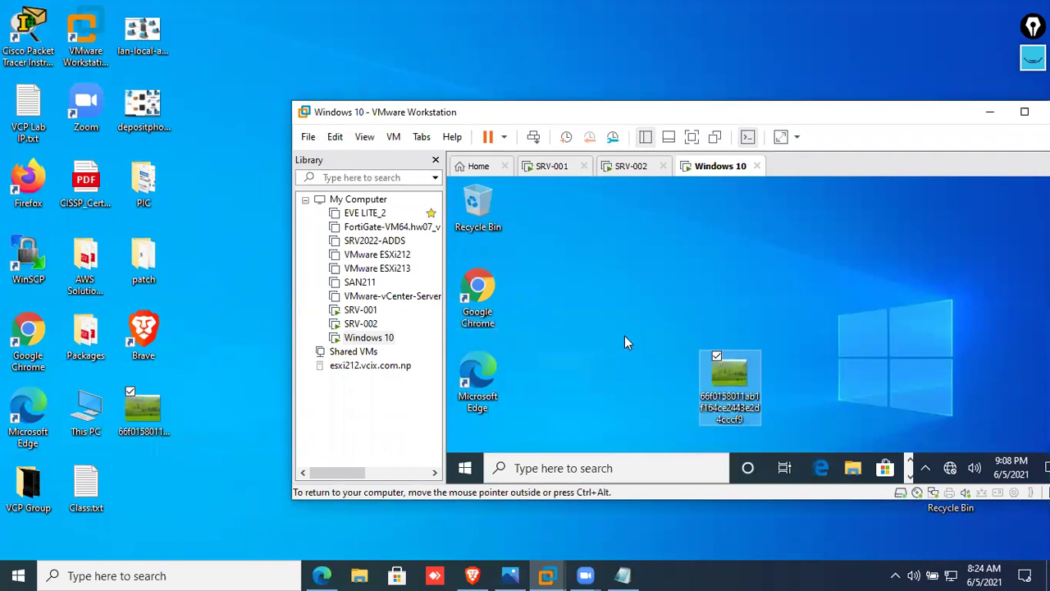
{"action": "double_click", "coordinate": [845, 116]}
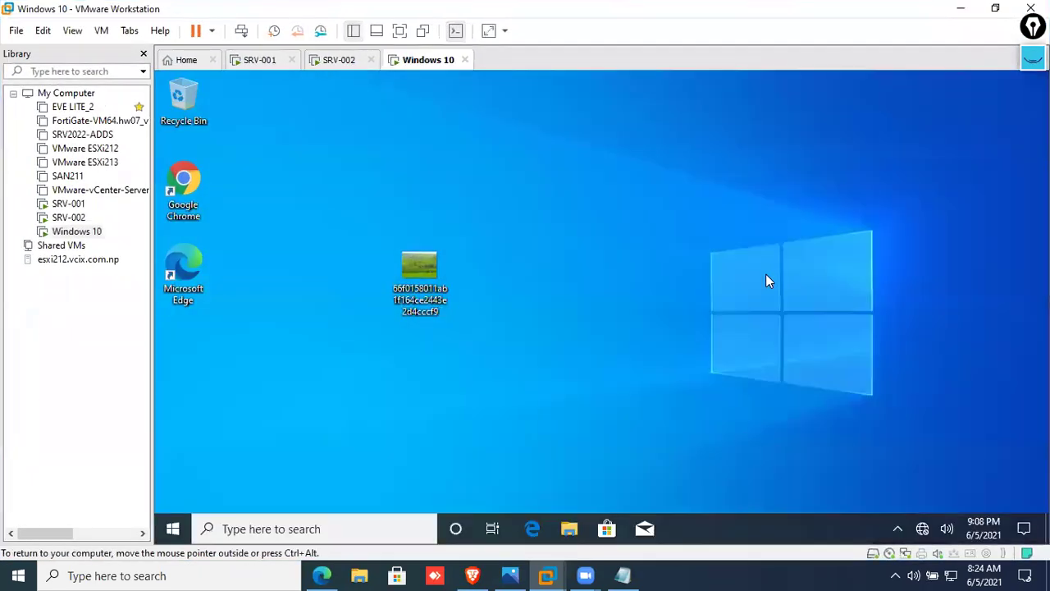
Step: Set the photo as the Windows 10 desktop background and refresh the desktop
{"action": "right_click", "coordinate": [420, 285]}
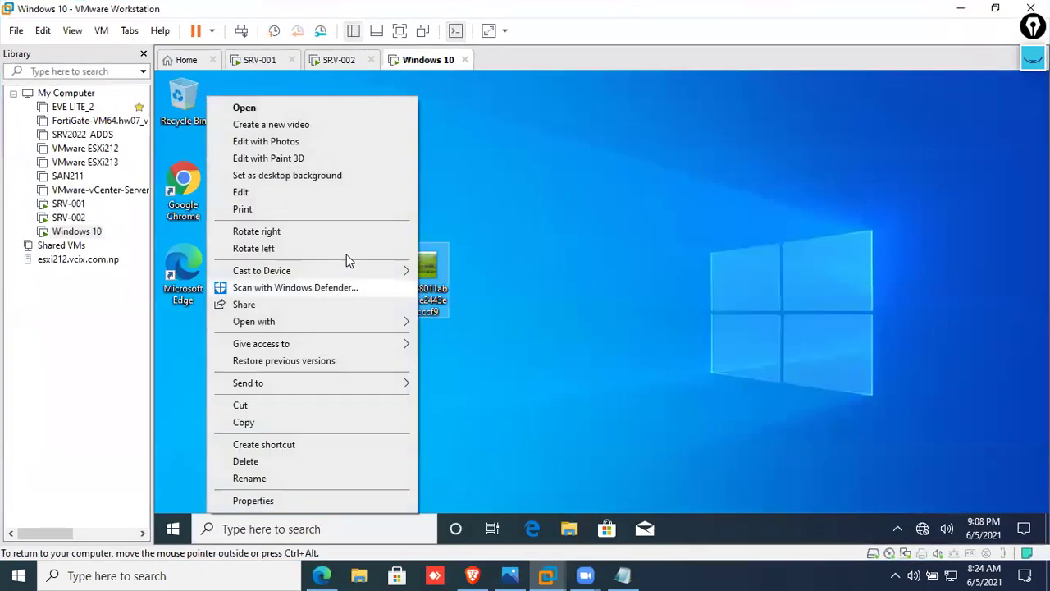
{"action": "left_click", "coordinate": [326, 181]}
{"action": "right_click", "coordinate": [599, 212]}
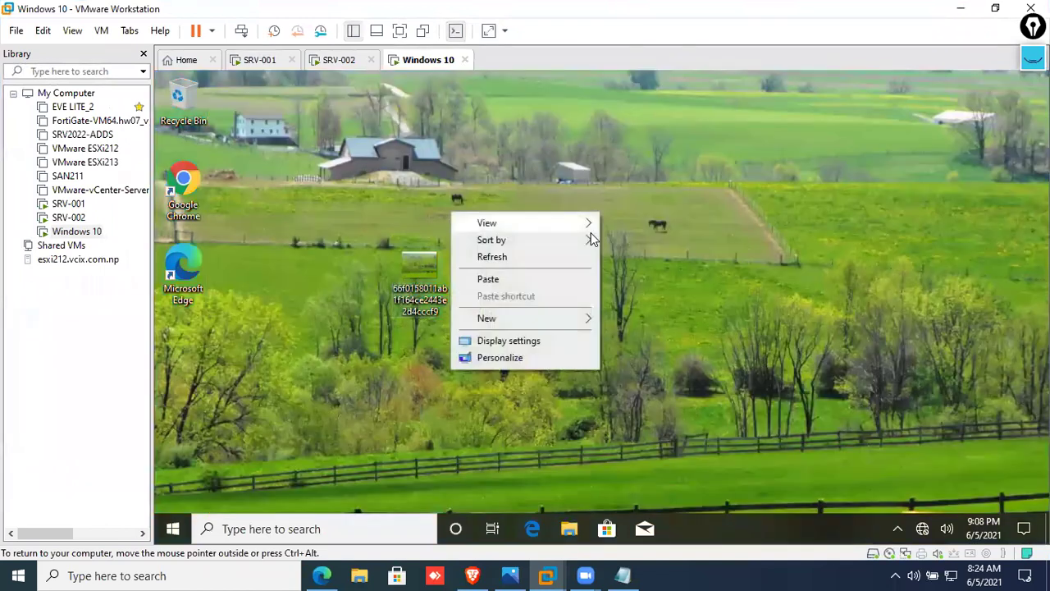
{"action": "left_click", "coordinate": [581, 257]}
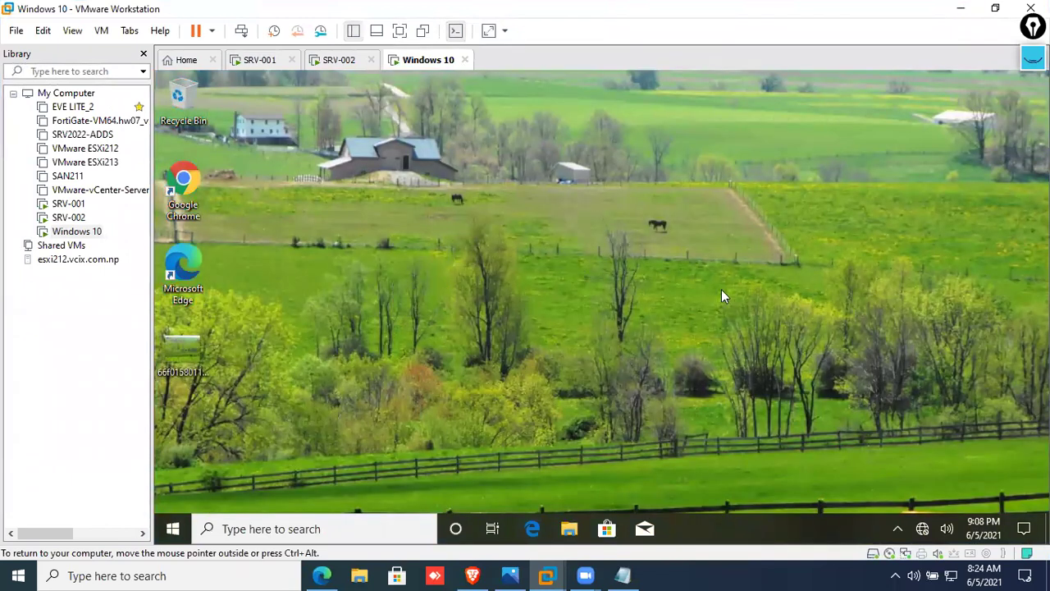
Step: Create a desktop folder named Private Sec and move it to the left icon column
{"action": "right_click", "coordinate": [377, 239]}
{"action": "mouse_move", "coordinate": [473, 345]}
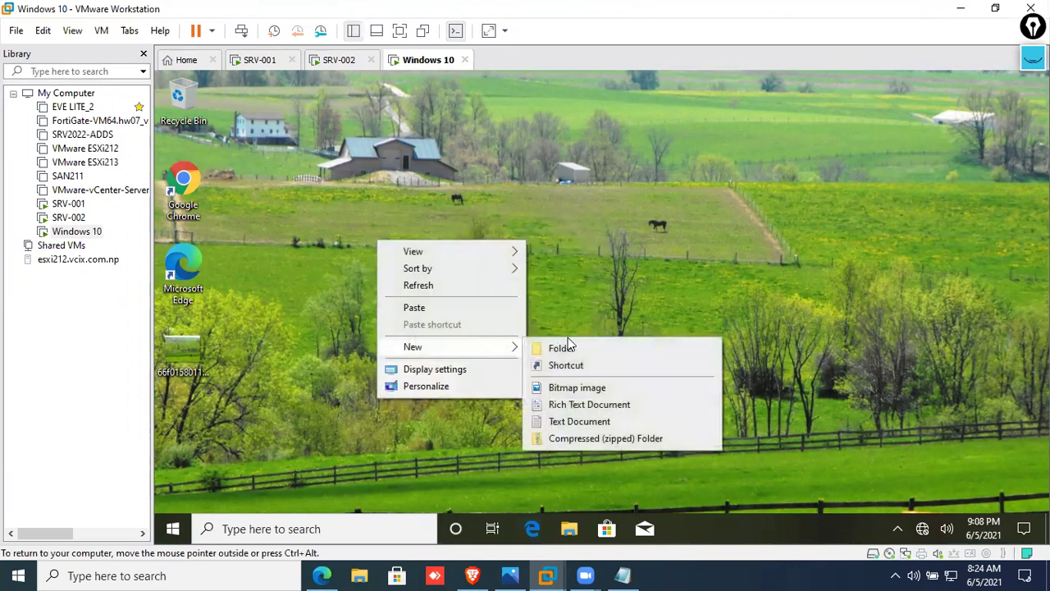
{"action": "left_click", "coordinate": [581, 349]}
{"action": "type", "text": "Private"}
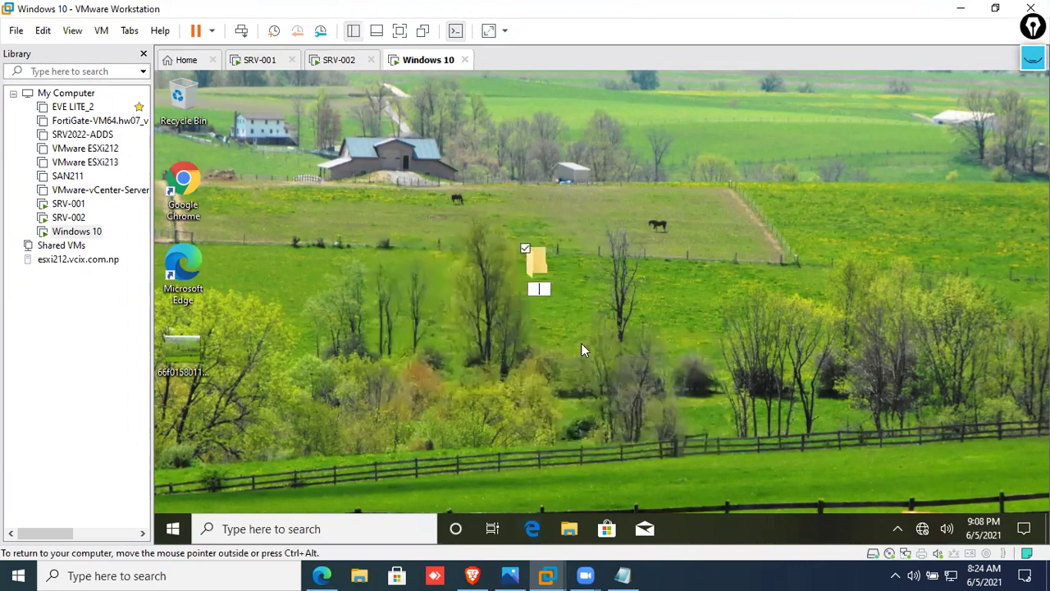
{"action": "type", "text": " Sec"}
{"action": "key", "text": "Return"}
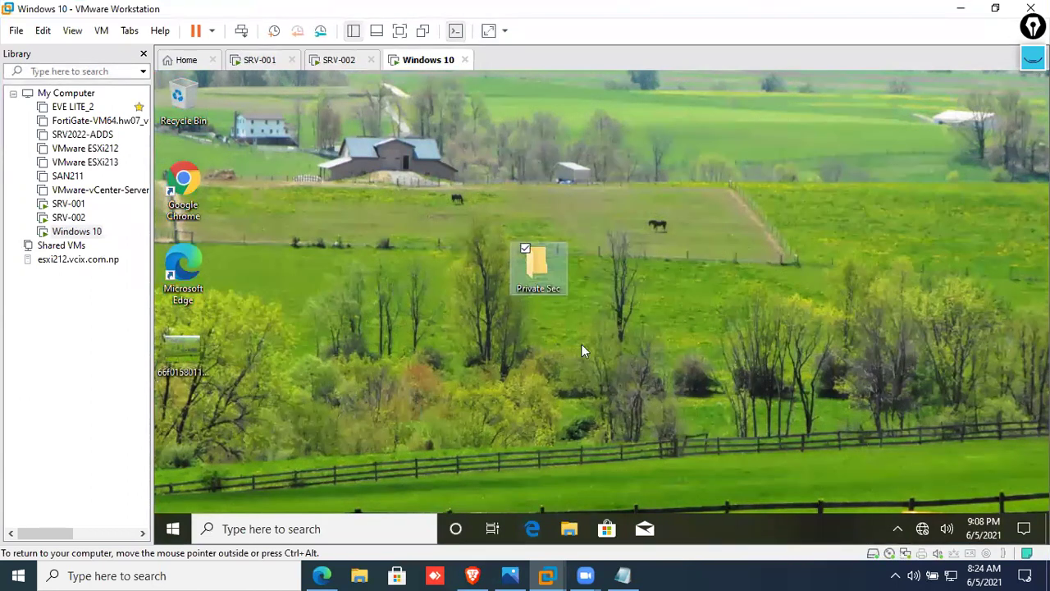
{"action": "left_click_drag", "start_coordinate": [538, 271], "coordinate": [186, 457]}
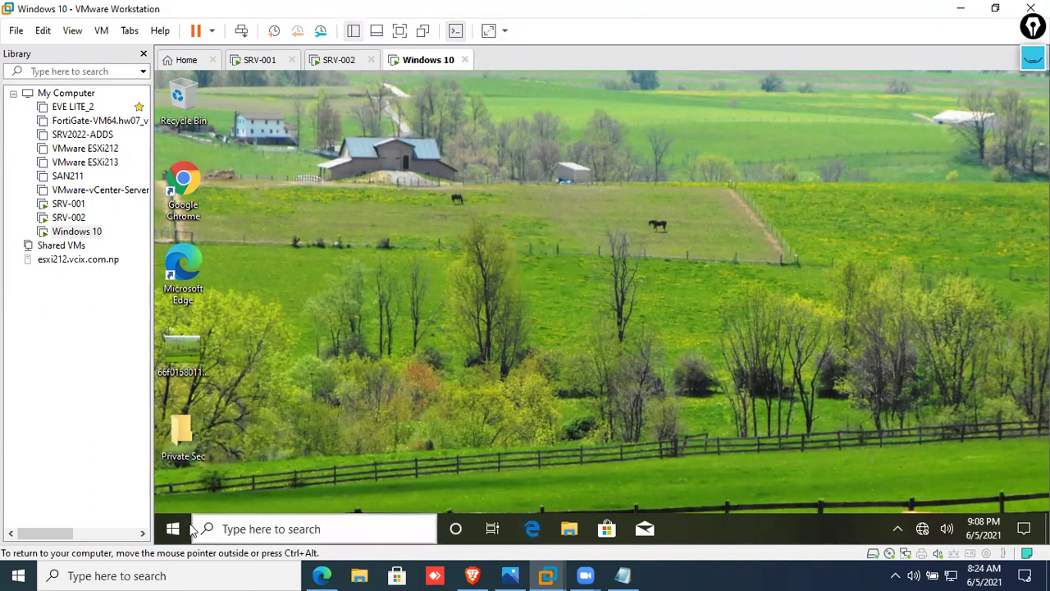
Step: Sign user2 out of the Windows 10 guest from the Win+X menu
{"action": "right_click", "coordinate": [187, 528]}
{"action": "mouse_move", "coordinate": [251, 485]}
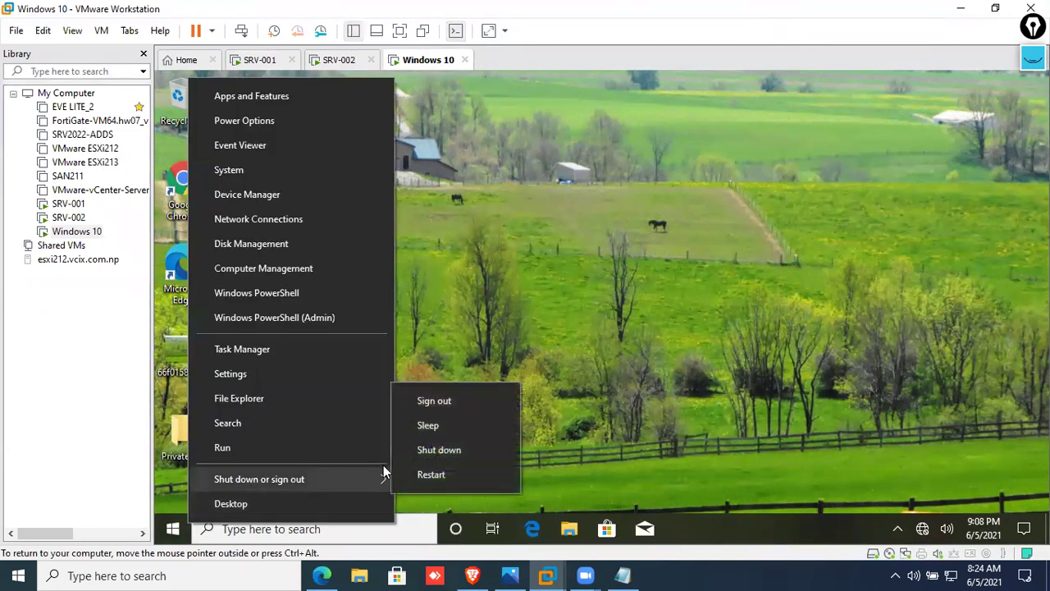
{"action": "left_click", "coordinate": [455, 403]}
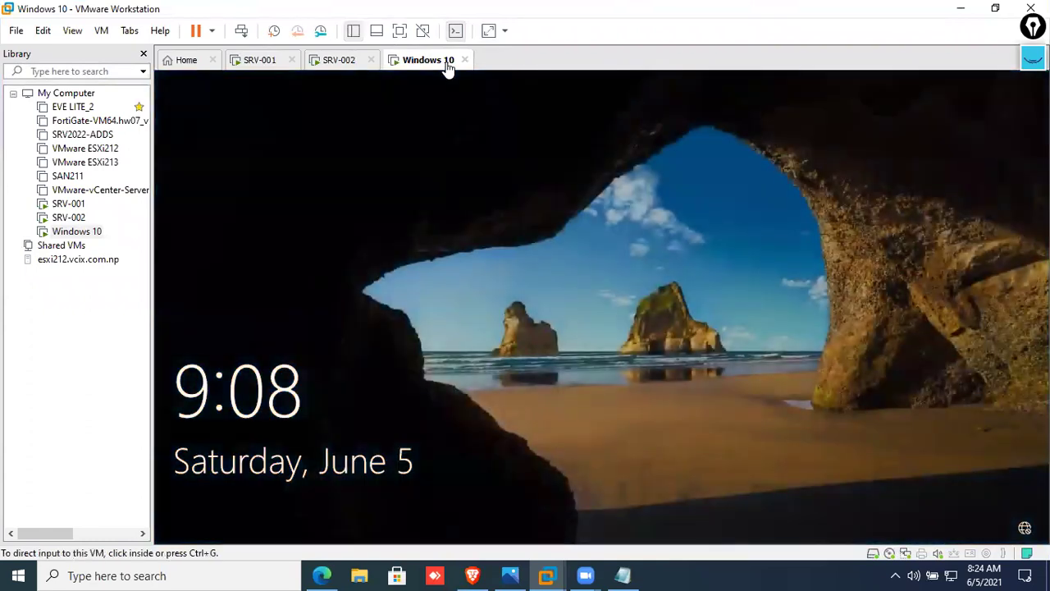
Step: Send Ctrl+Alt+Del to the Windows 10 VM and choose Other user at sign-in
{"action": "right_click", "coordinate": [448, 66]}
{"action": "left_click", "coordinate": [492, 151]}
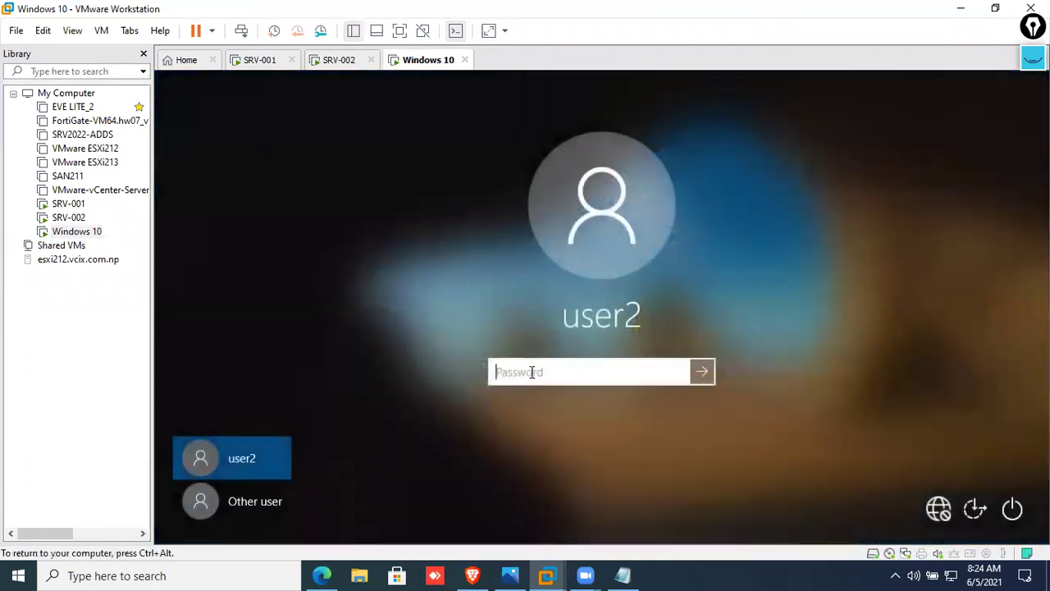
{"action": "left_click", "coordinate": [282, 502]}
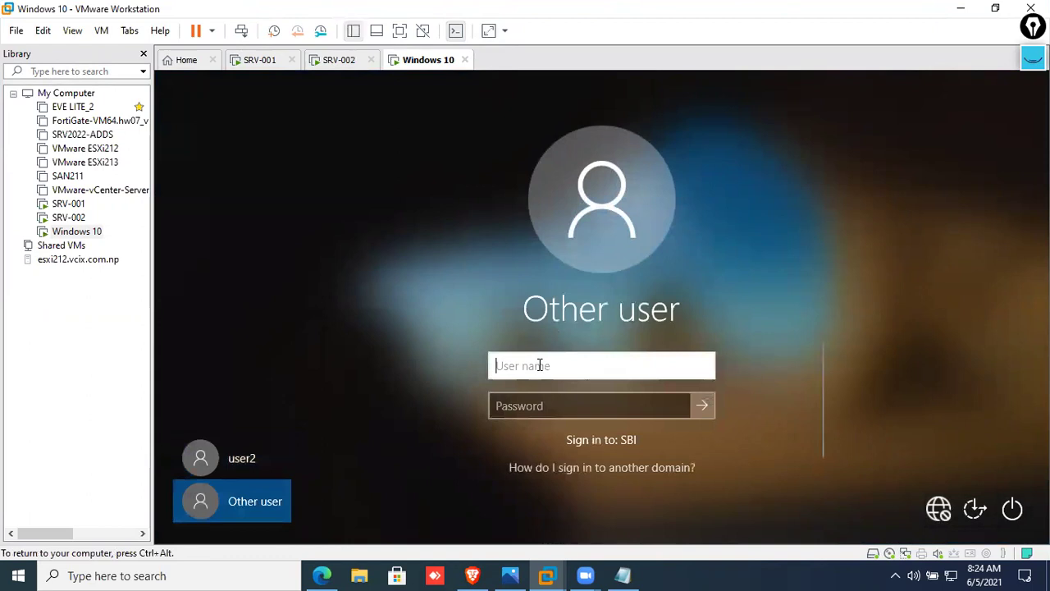
Step: Sign in to the Windows 10 guest with user name user1 and its password
{"action": "type", "text": "user1"}
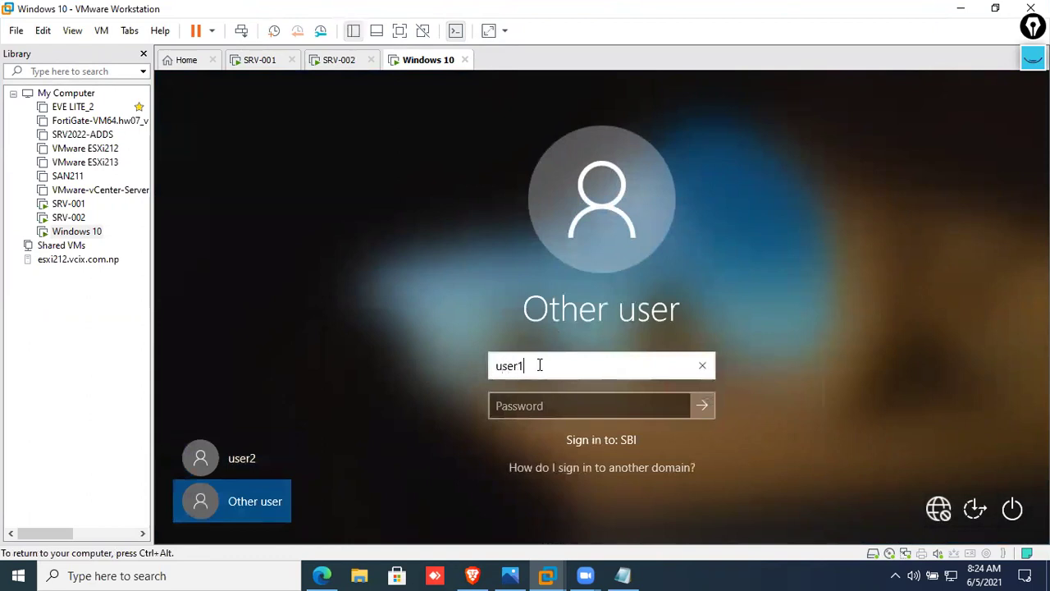
{"action": "key", "text": "Tab"}
{"action": "type", "text": "*****"}
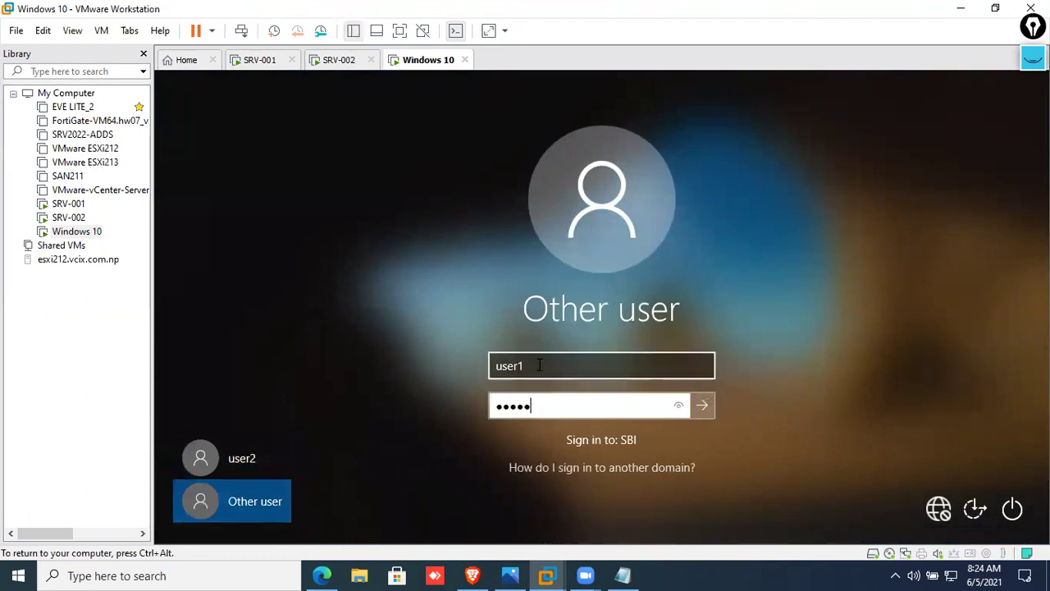
{"action": "key", "text": "Return"}
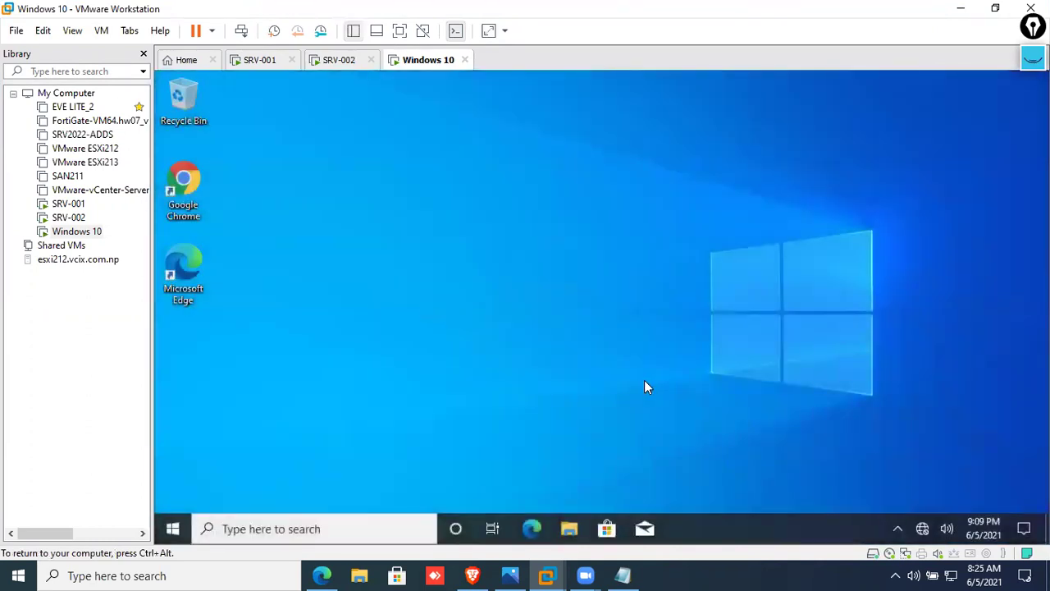
Step: Restore the VMware window and copy the farm photo file from the host desktop
{"action": "right_click", "coordinate": [572, 267]}
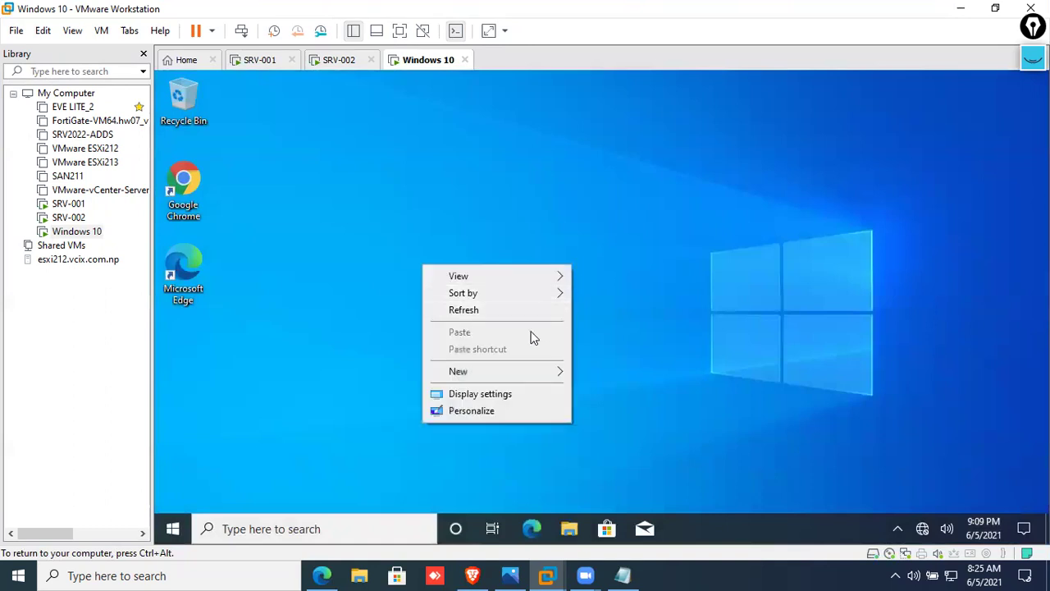
{"action": "left_click", "coordinate": [857, 119]}
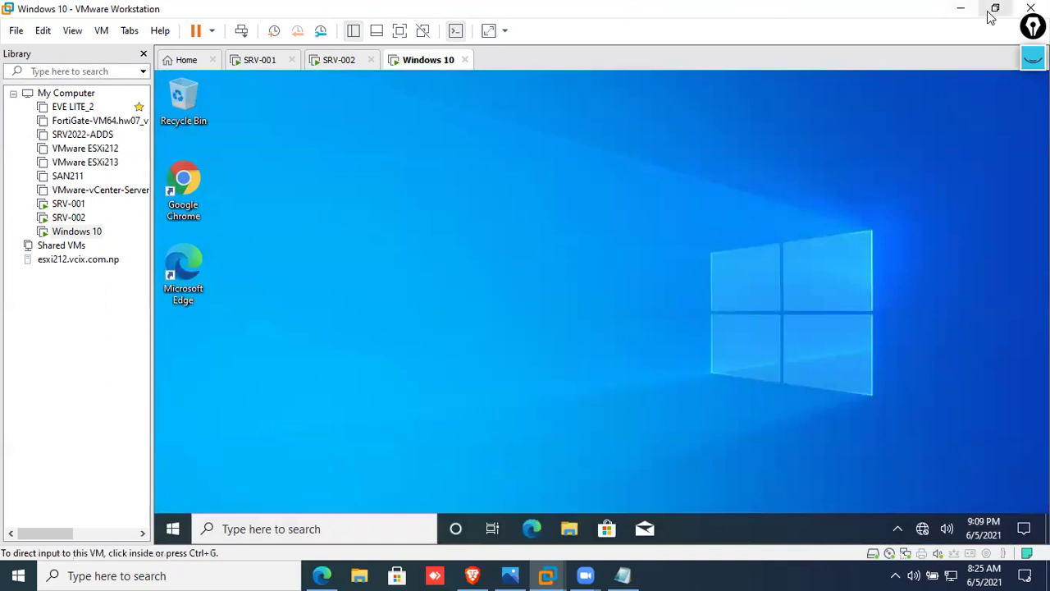
{"action": "left_click", "coordinate": [995, 8]}
{"action": "right_click", "coordinate": [144, 410]}
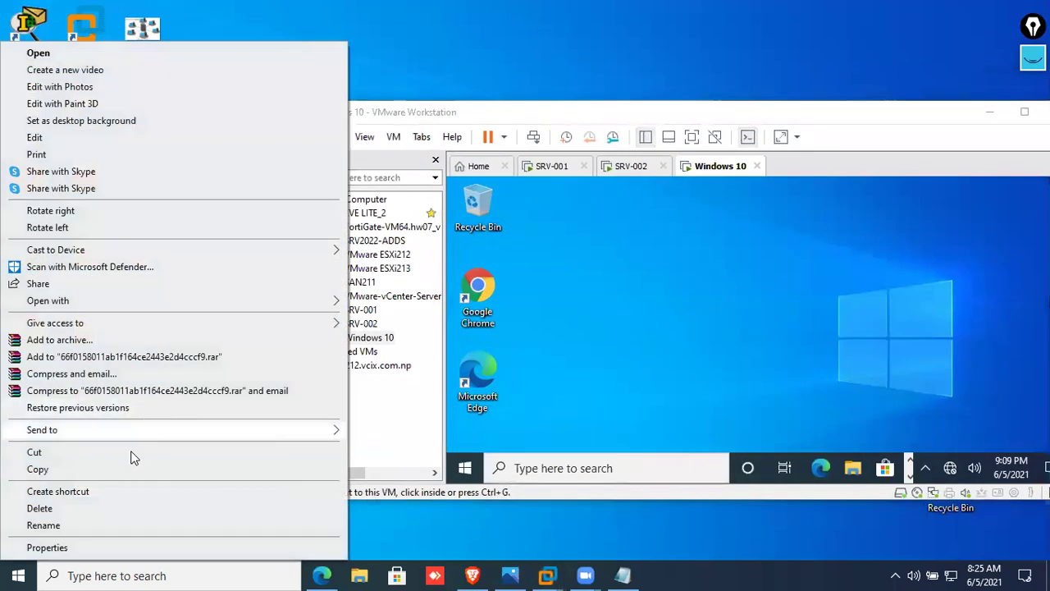
{"action": "left_click", "coordinate": [122, 476]}
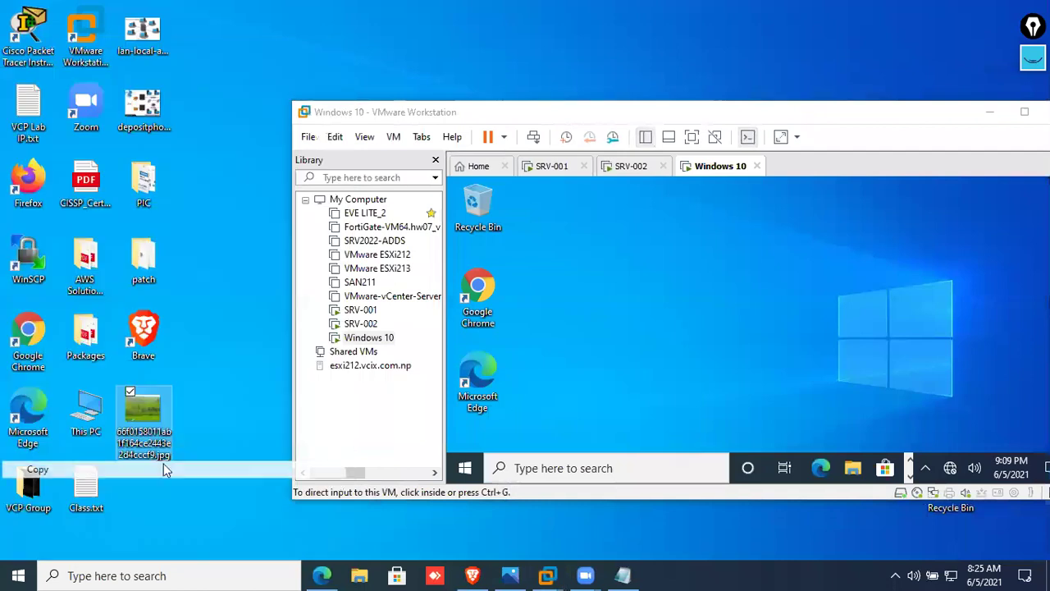
{"action": "right_click", "coordinate": [628, 378]}
{"action": "right_click", "coordinate": [161, 411]}
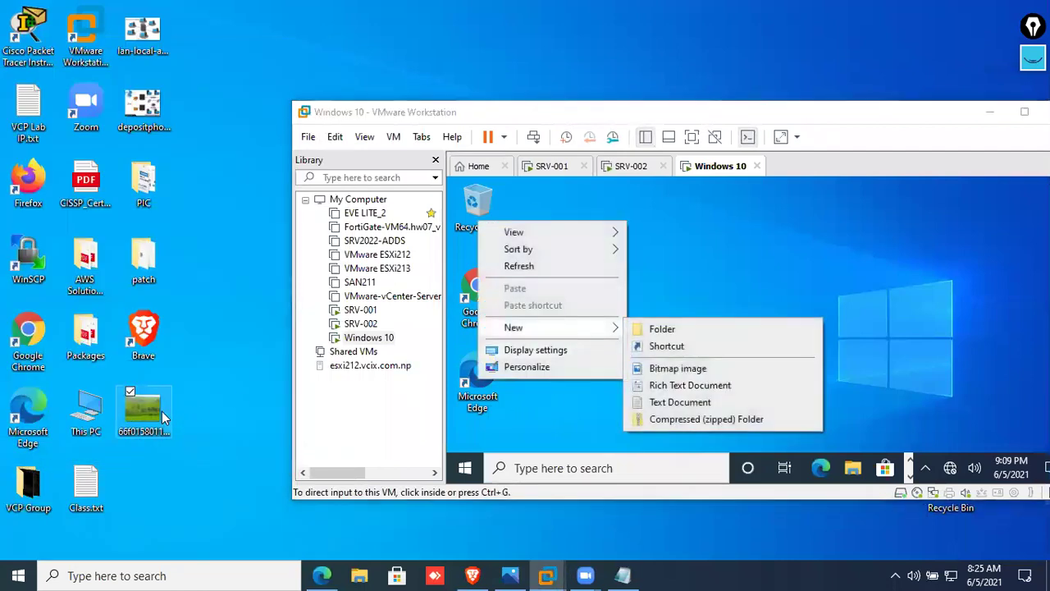
{"action": "left_click", "coordinate": [160, 468]}
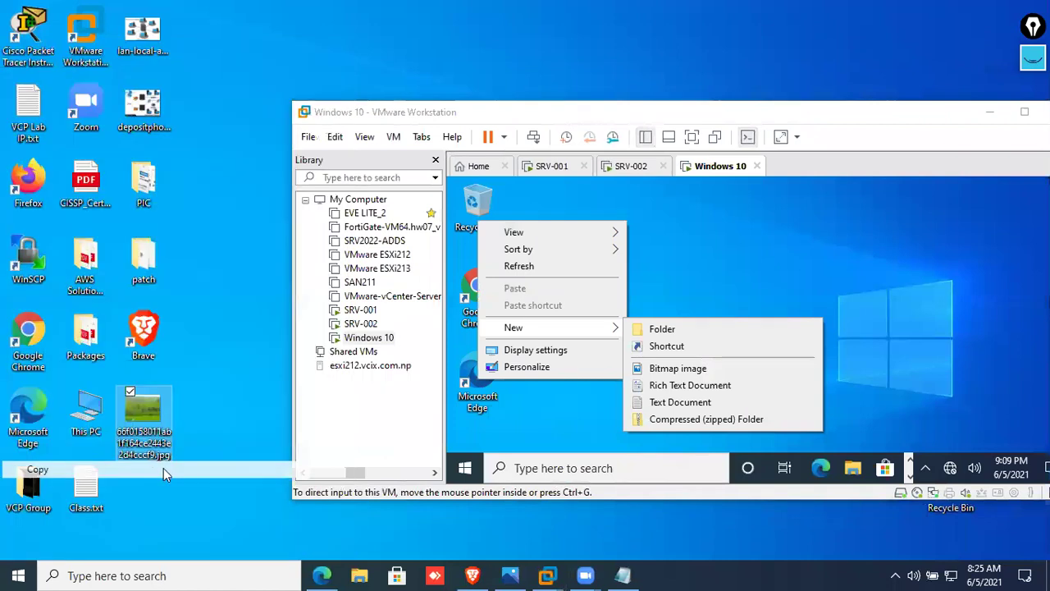
Step: Paste the farm photo onto user1's guest desktop and maximize the VM window
{"action": "left_click", "coordinate": [799, 260]}
{"action": "right_click", "coordinate": [626, 244]}
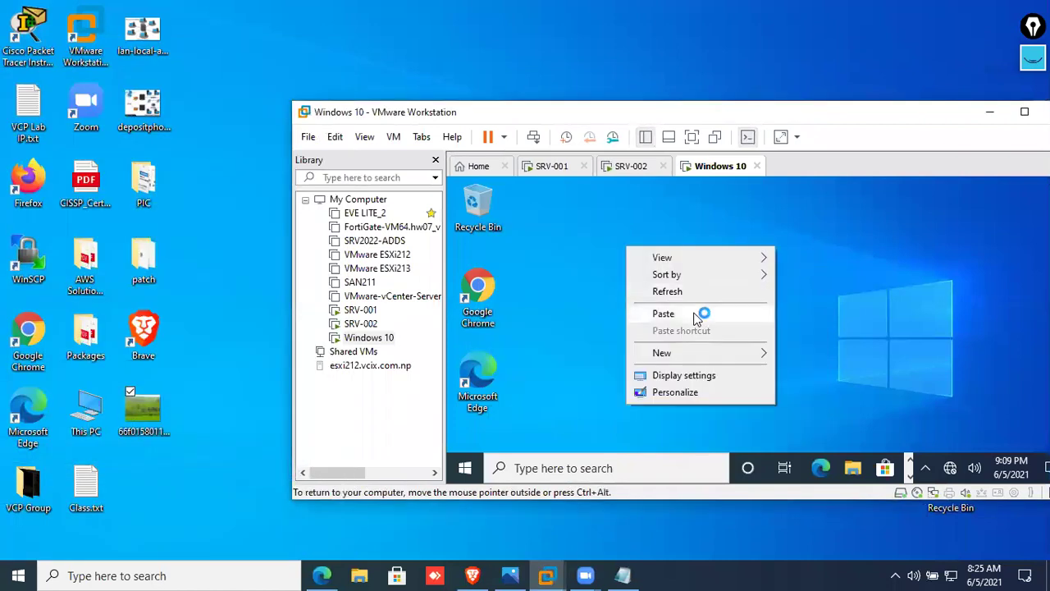
{"action": "left_click", "coordinate": [693, 313]}
{"action": "double_click", "coordinate": [835, 115]}
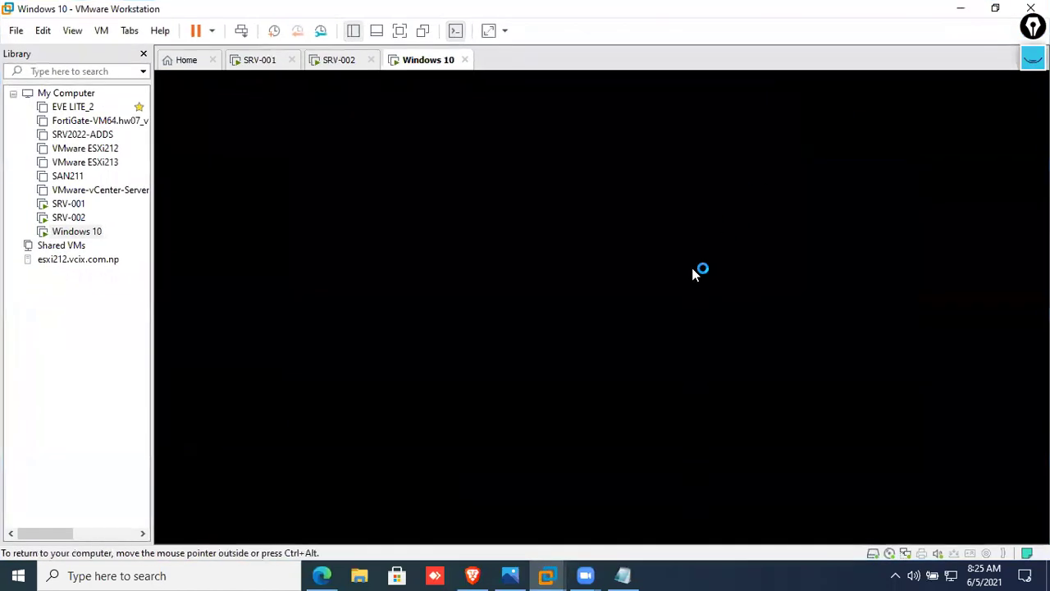
Step: Set the pasted farm photo as the desktop background and refresh the desktop
{"action": "right_click", "coordinate": [490, 211]}
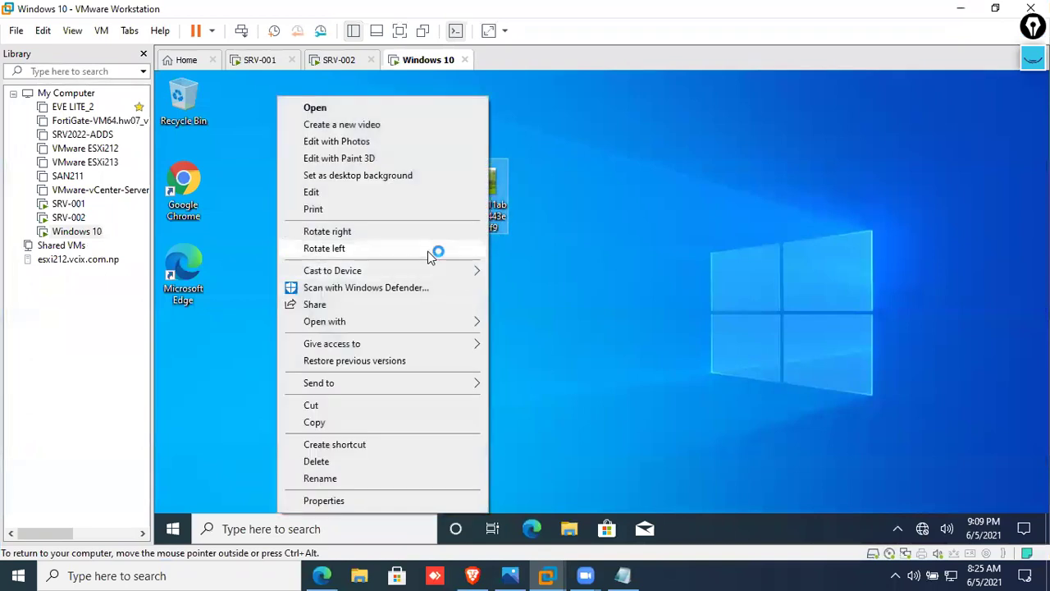
{"action": "left_click", "coordinate": [400, 176]}
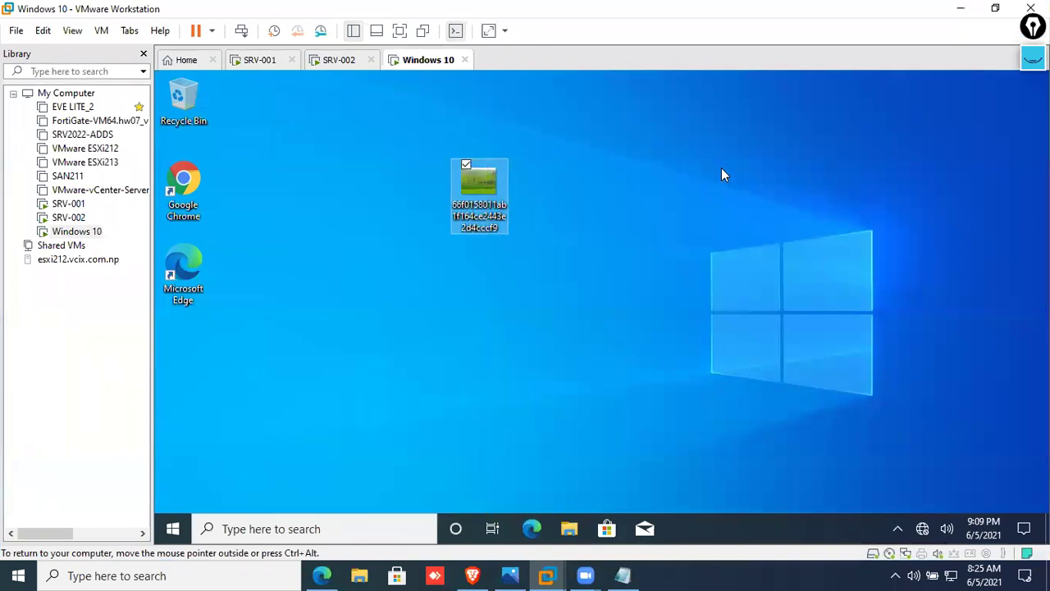
{"action": "right_click", "coordinate": [576, 171]}
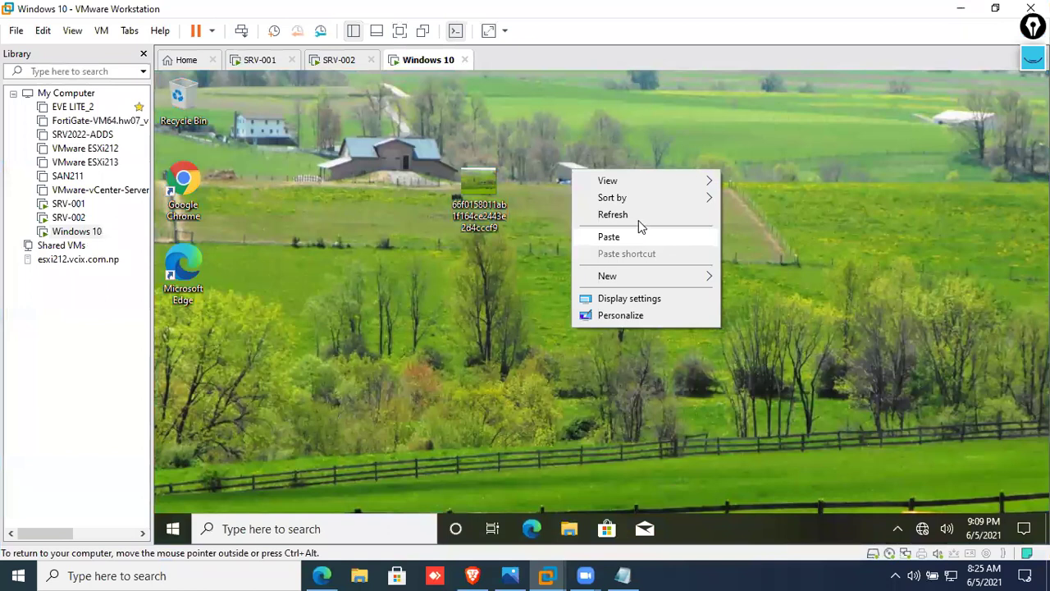
{"action": "left_click", "coordinate": [628, 215]}
{"action": "right_click", "coordinate": [484, 187]}
Step: Create a folder named 'User1 data for Banking Record' and move it beside Google Chrome
{"action": "left_click", "coordinate": [468, 229]}
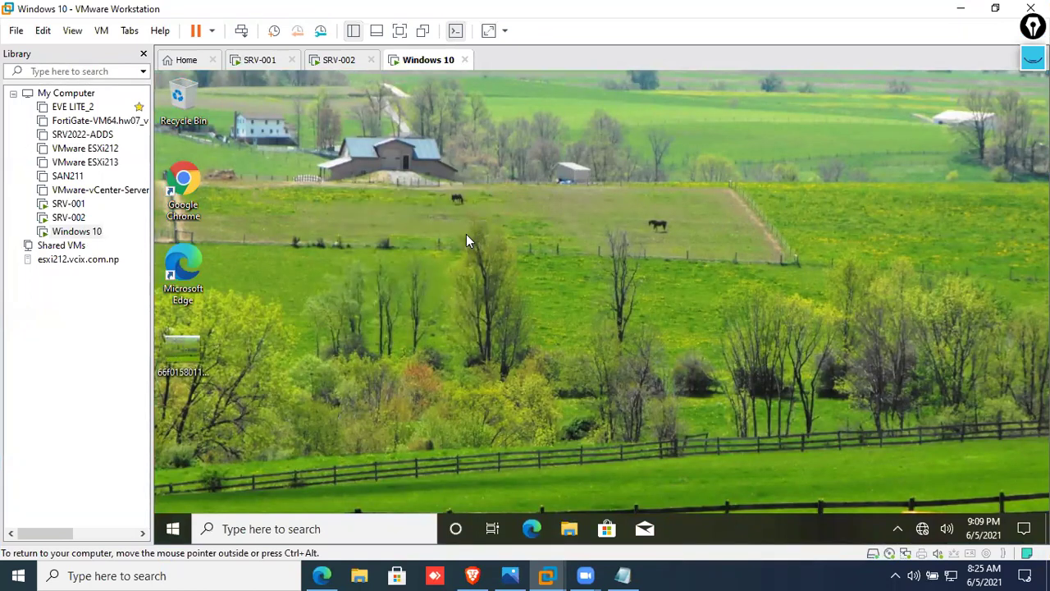
{"action": "right_click", "coordinate": [466, 237]}
{"action": "mouse_move", "coordinate": [443, 345]}
{"action": "left_click", "coordinate": [508, 346]}
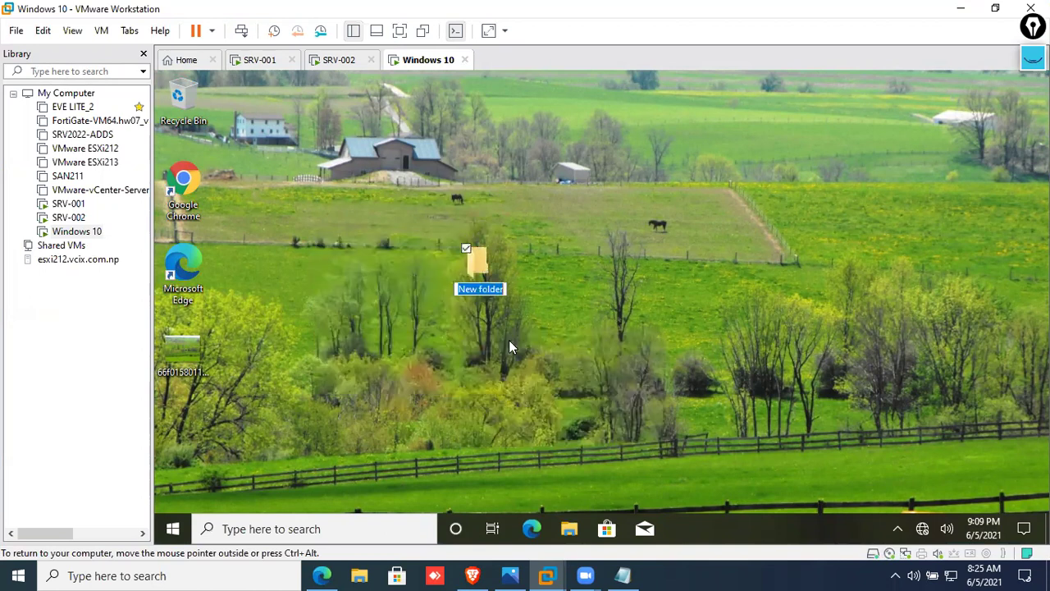
{"action": "type", "text": "Us"}
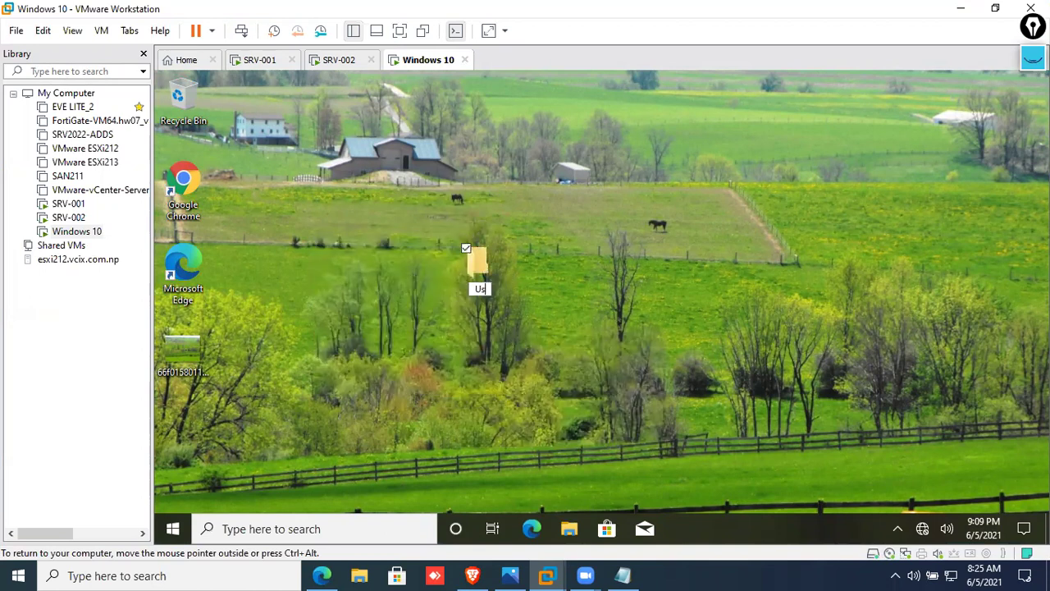
{"action": "type", "text": "er1 data f"}
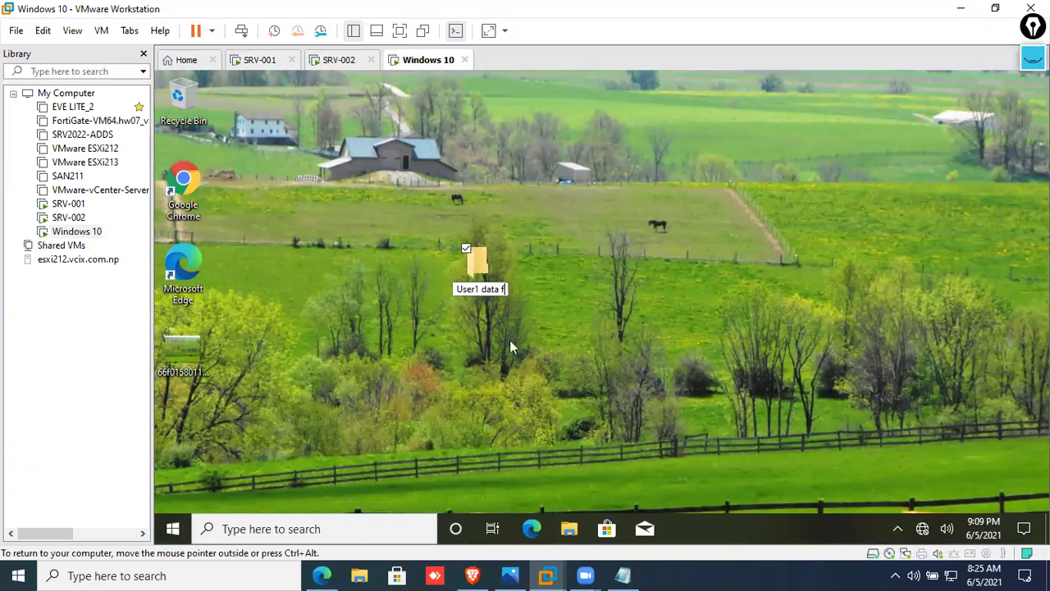
{"action": "type", "text": "or Banking Rec"}
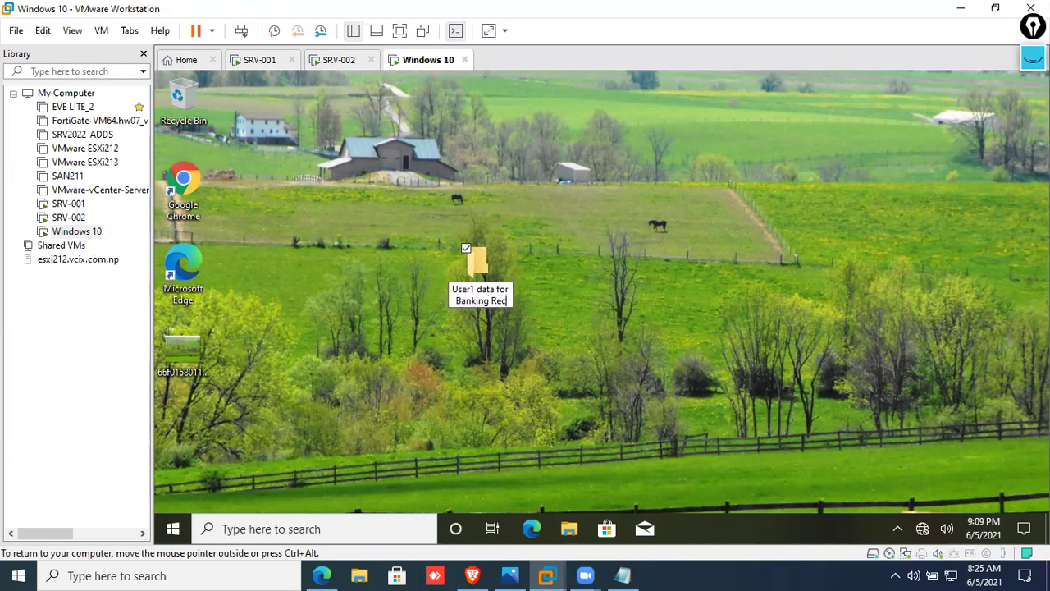
{"action": "type", "text": "ord"}
{"action": "key", "text": "Return"}
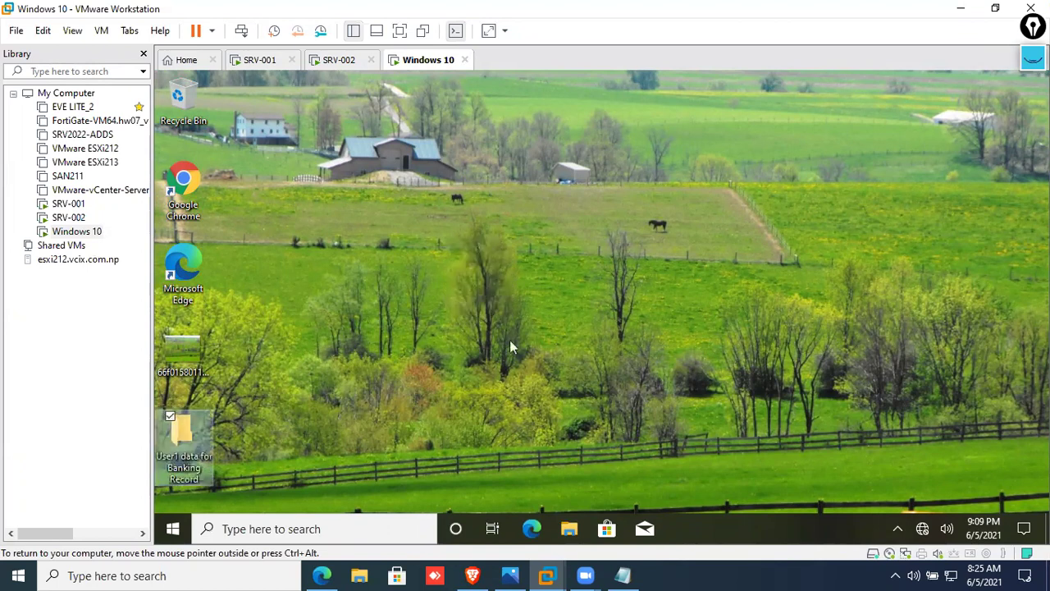
{"action": "left_click", "coordinate": [509, 339]}
{"action": "left_click_drag", "start_coordinate": [184, 435], "coordinate": [295, 224]}
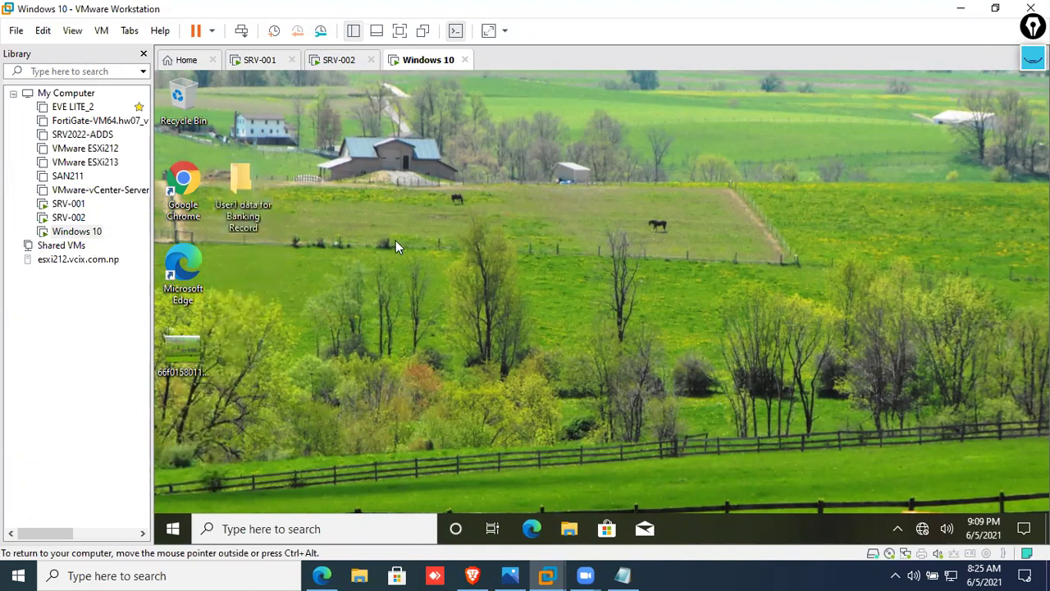
Step: Create a second desktop folder named 'Work-Folder'
{"action": "right_click", "coordinate": [395, 240]}
{"action": "mouse_move", "coordinate": [355, 366]}
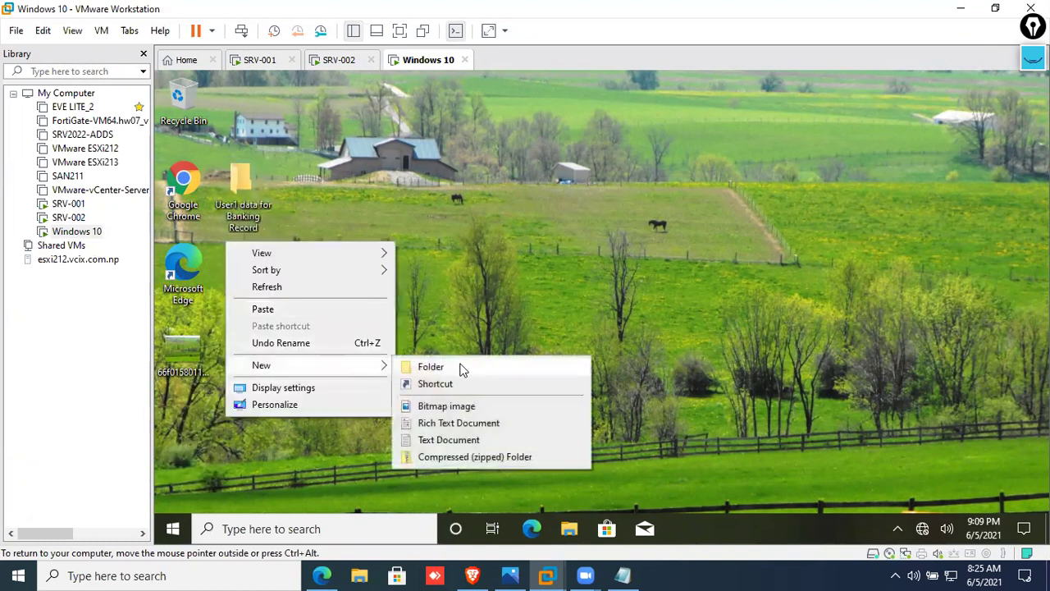
{"action": "left_click", "coordinate": [461, 367]}
{"action": "type", "text": "W"}
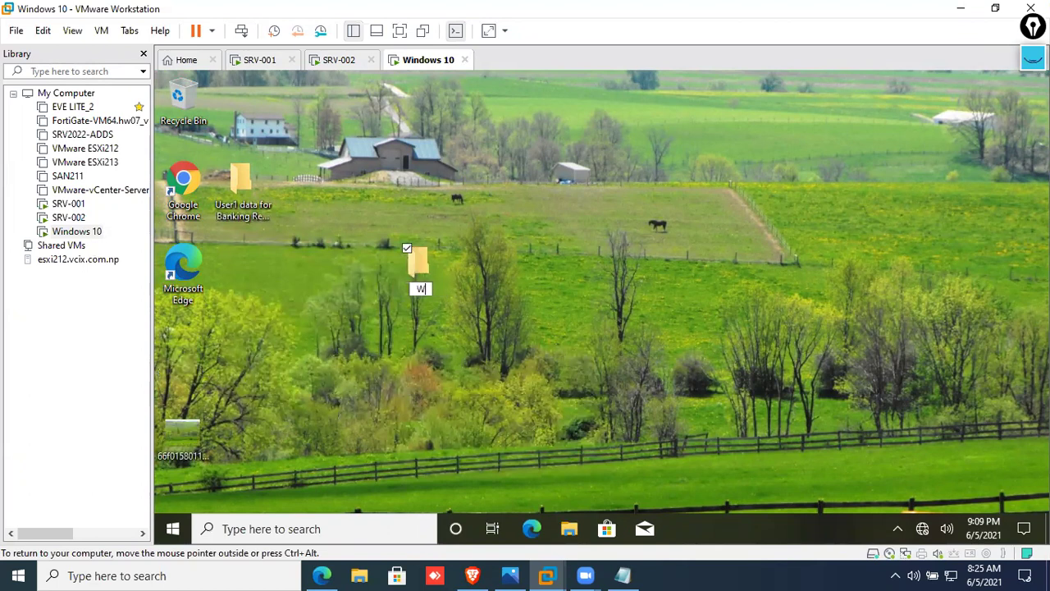
{"action": "type", "text": "ork-Folder"}
{"action": "key", "text": "Return"}
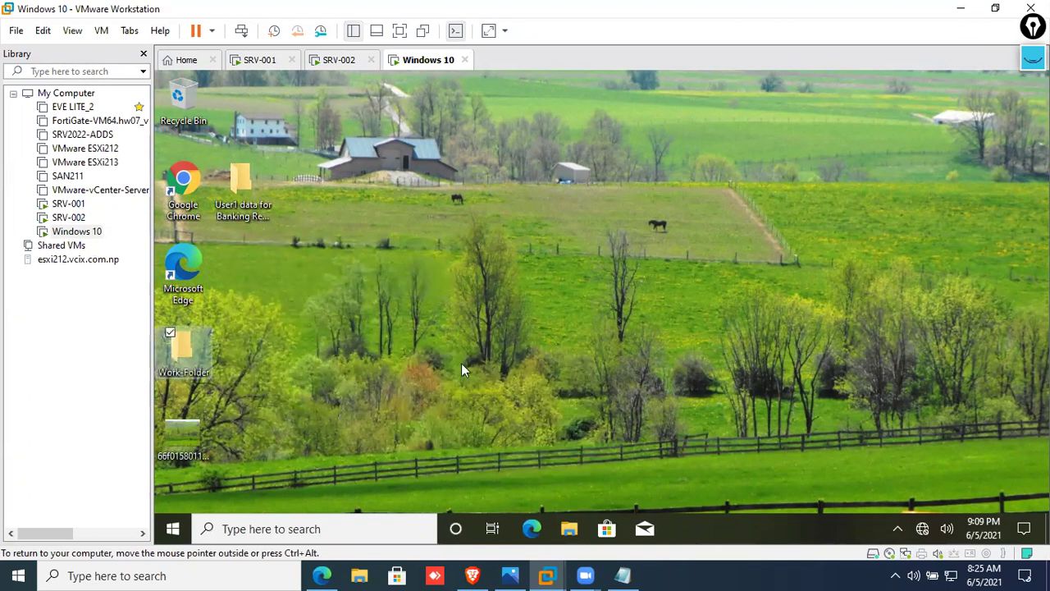
{"action": "left_click", "coordinate": [466, 365]}
Step: Sign user1 out of the Windows 10 session from the Start right-click menu
{"action": "right_click", "coordinate": [488, 328]}
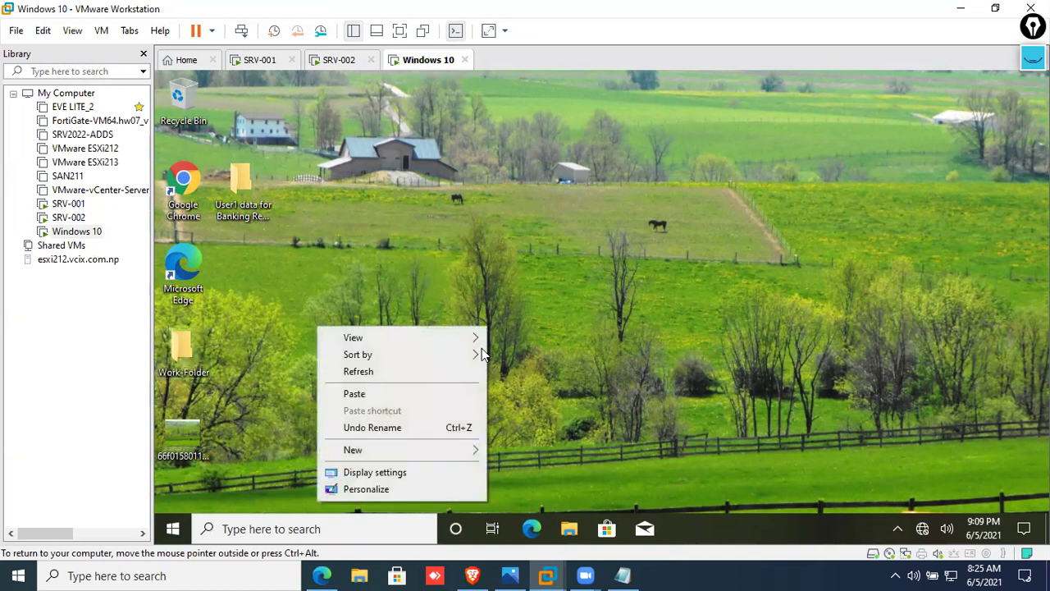
{"action": "left_click", "coordinate": [443, 372]}
{"action": "right_click", "coordinate": [172, 528]}
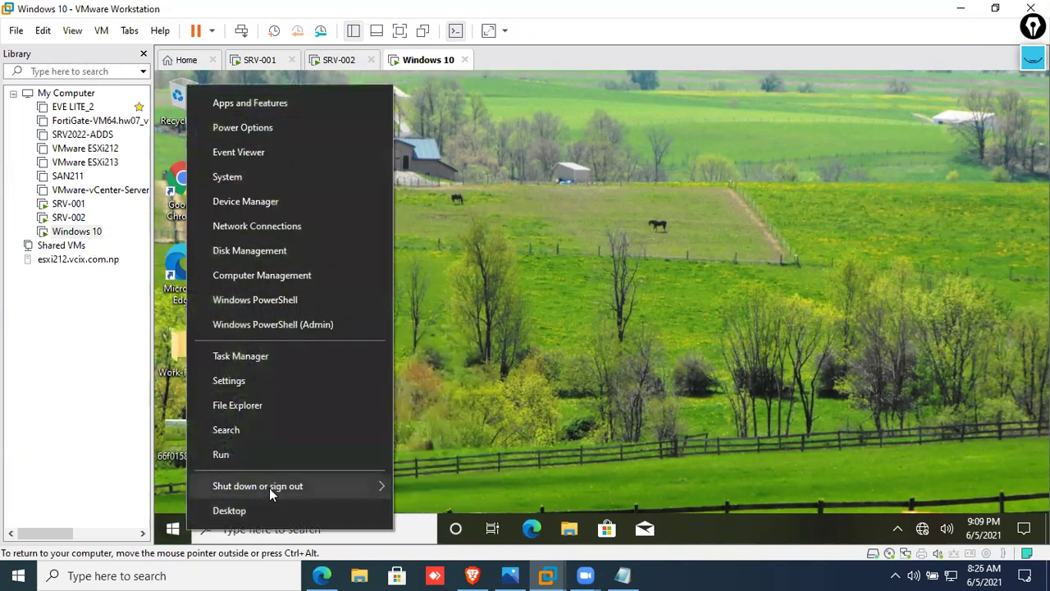
{"action": "mouse_move", "coordinate": [271, 487]}
{"action": "left_click", "coordinate": [432, 411]}
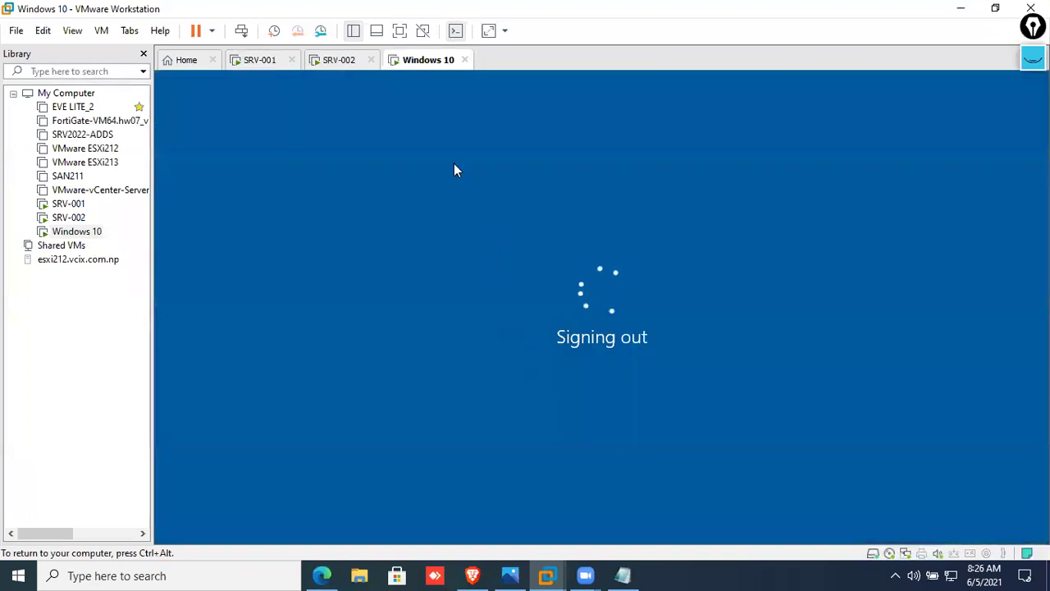
Step: Release input from the VM and switch to the SRV-002 virtual machine's lock screen
{"action": "key", "text": "ctrl+alt"}
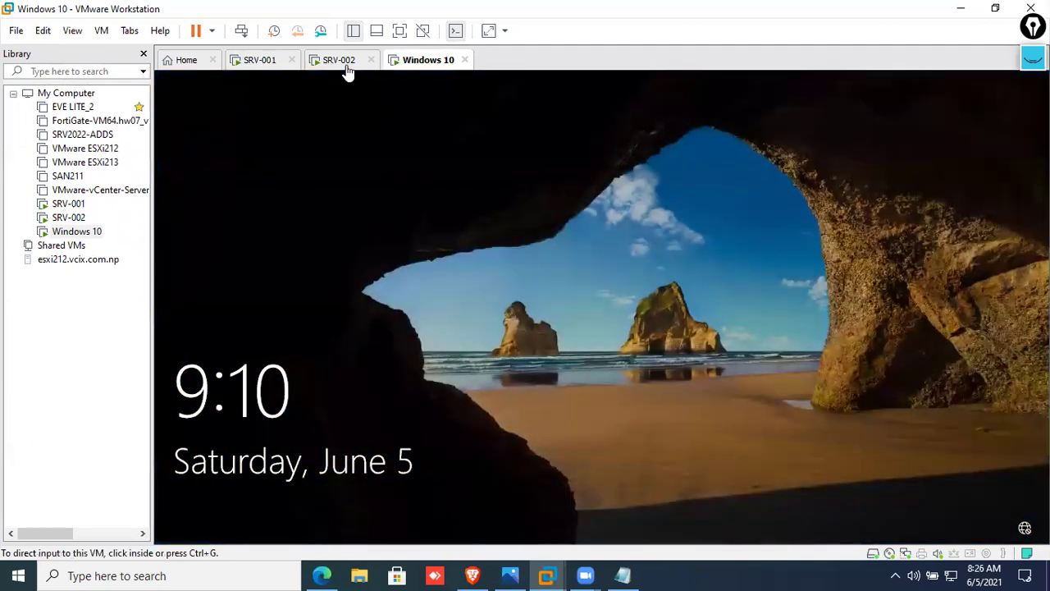
{"action": "left_click", "coordinate": [345, 66]}
{"action": "left_click", "coordinate": [435, 222]}
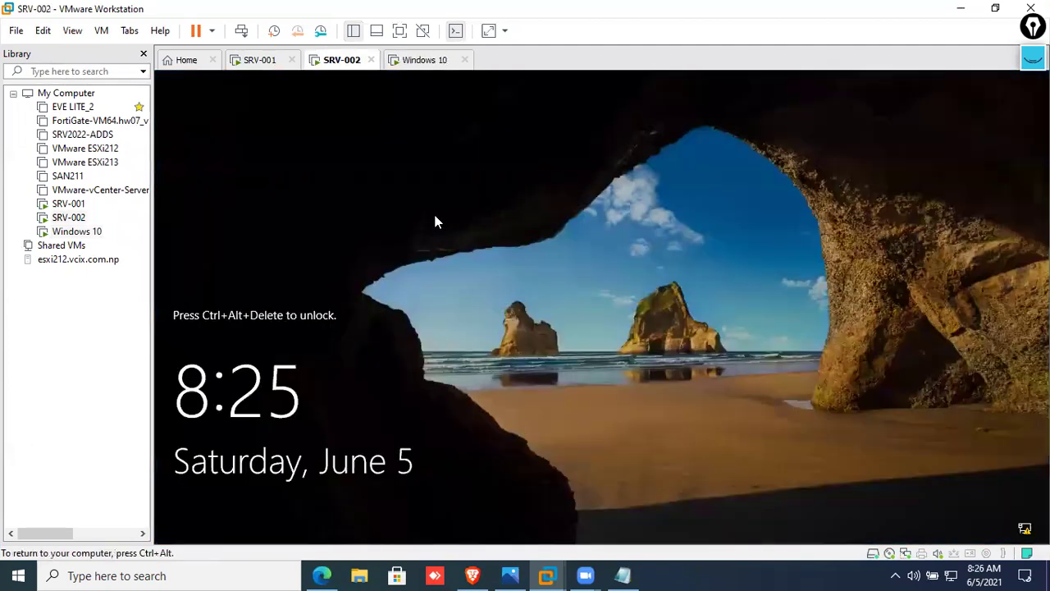
Step: Send Ctrl+Alt+Del to SRV-002 and sign in as Other user user2 with its password
{"action": "right_click", "coordinate": [339, 59]}
{"action": "left_click", "coordinate": [386, 145]}
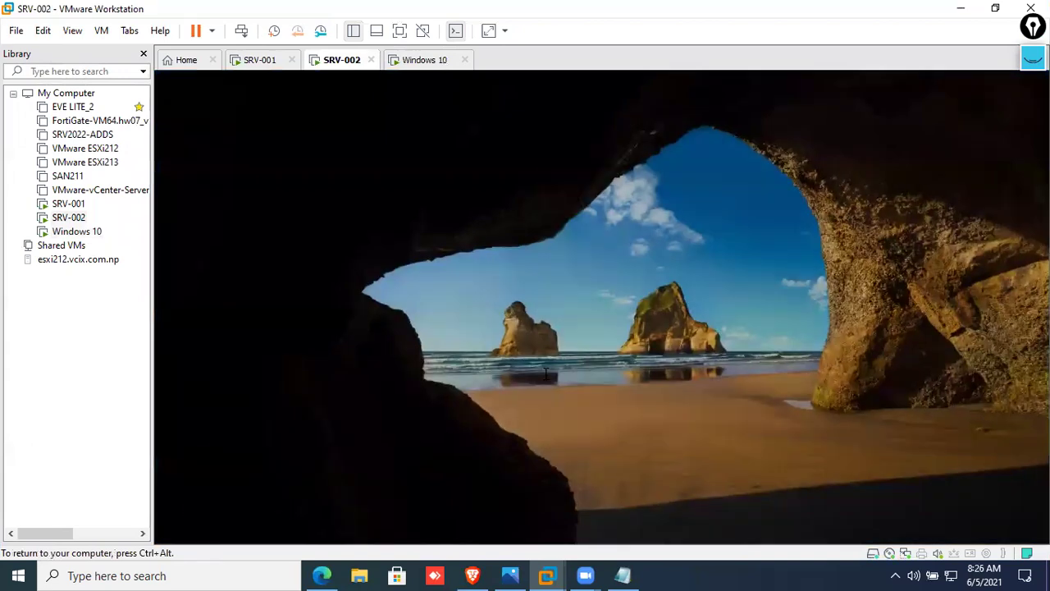
{"action": "left_click", "coordinate": [305, 507]}
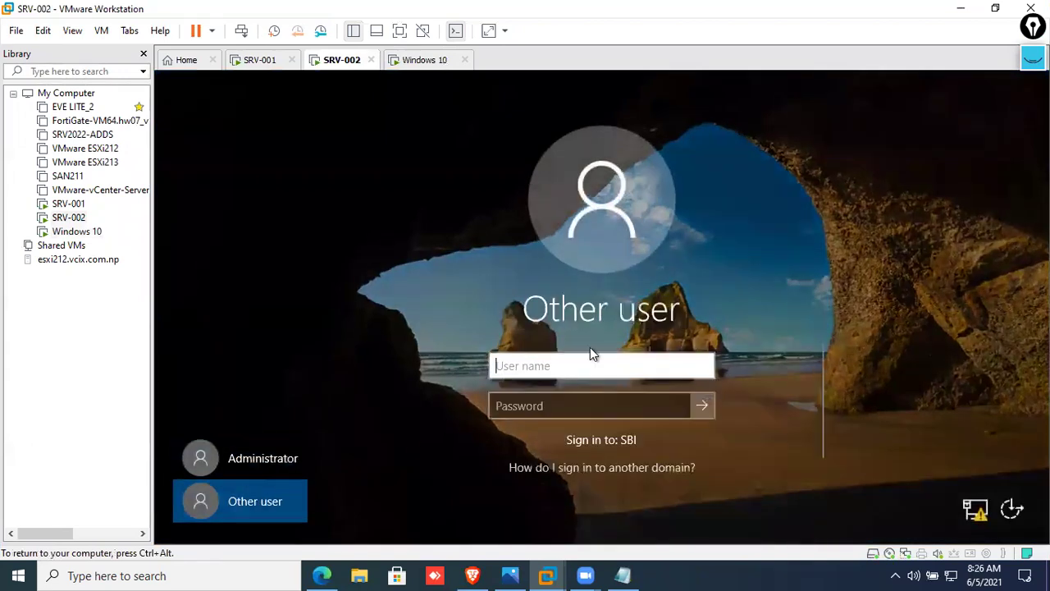
{"action": "type", "text": "us"}
{"action": "key", "text": "BackSpace"}
{"action": "type", "text": "us"}
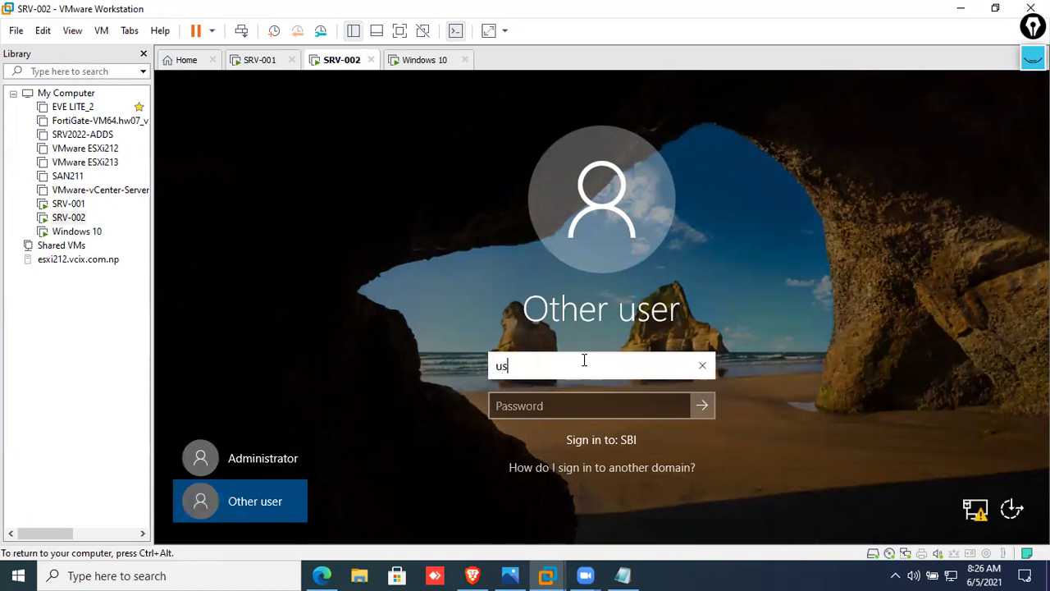
{"action": "type", "text": "er2"}
{"action": "key", "text": "Tab"}
{"action": "type", "text": "********"}
{"action": "key", "text": "Return"}
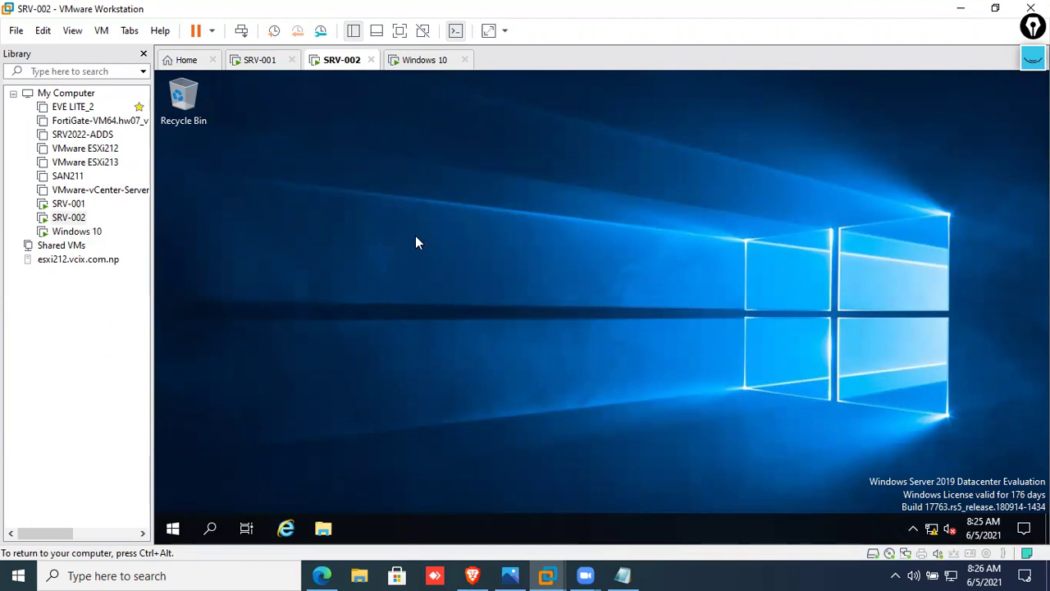
Step: Sign user2 out of the SRV-002 session
{"action": "right_click", "coordinate": [174, 529]}
{"action": "mouse_move", "coordinate": [246, 493]}
{"action": "left_click", "coordinate": [435, 497]}
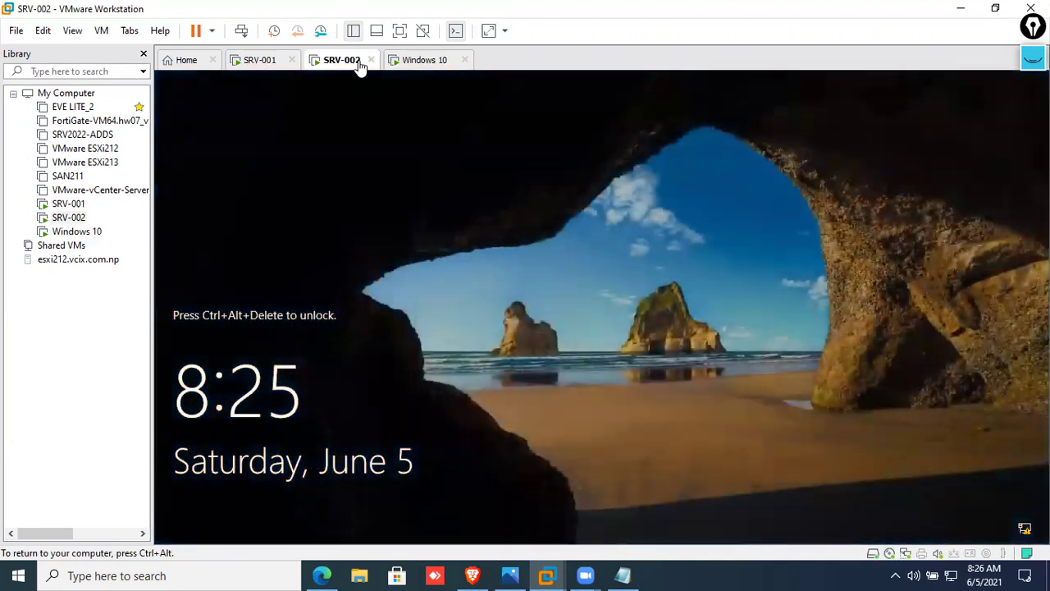
Step: Send Ctrl+Alt+Del to SRV-002, choose Other user, and enter user1 with its password
{"action": "right_click", "coordinate": [357, 64]}
{"action": "left_click", "coordinate": [382, 149]}
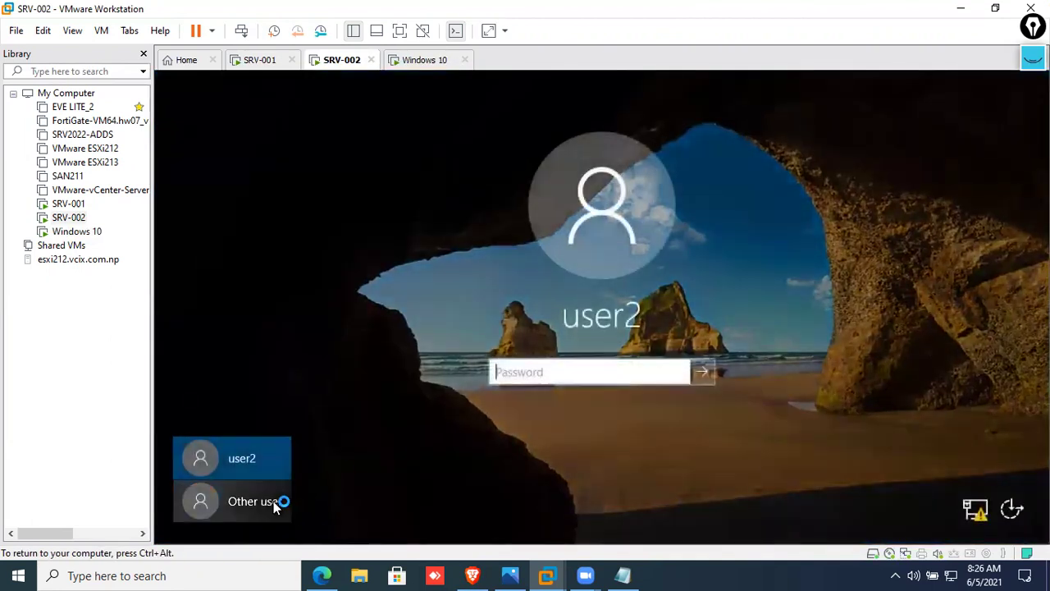
{"action": "left_click", "coordinate": [281, 499]}
{"action": "left_click", "coordinate": [547, 368]}
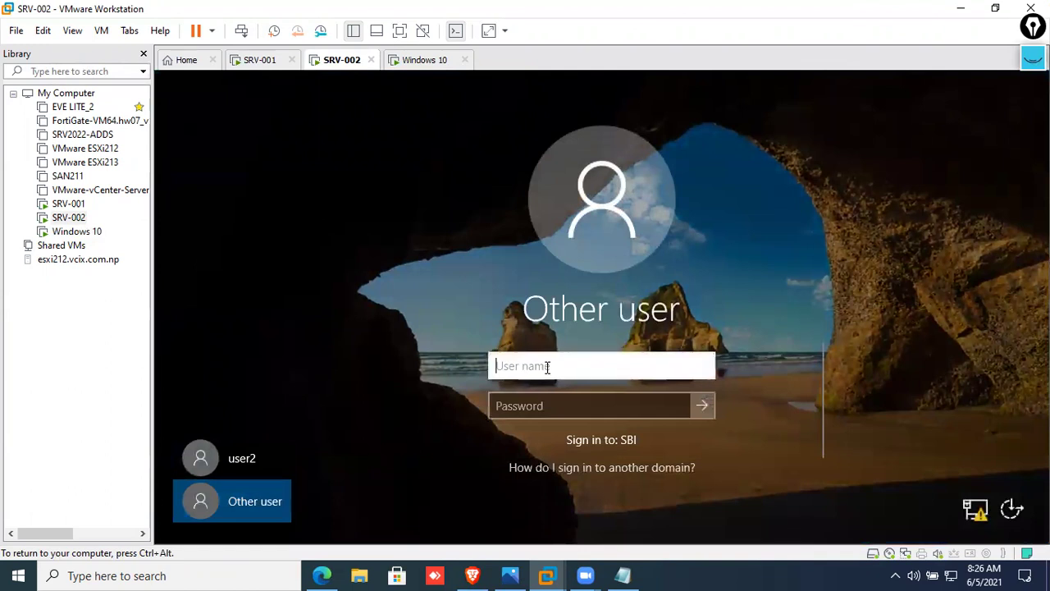
{"action": "type", "text": "user1"}
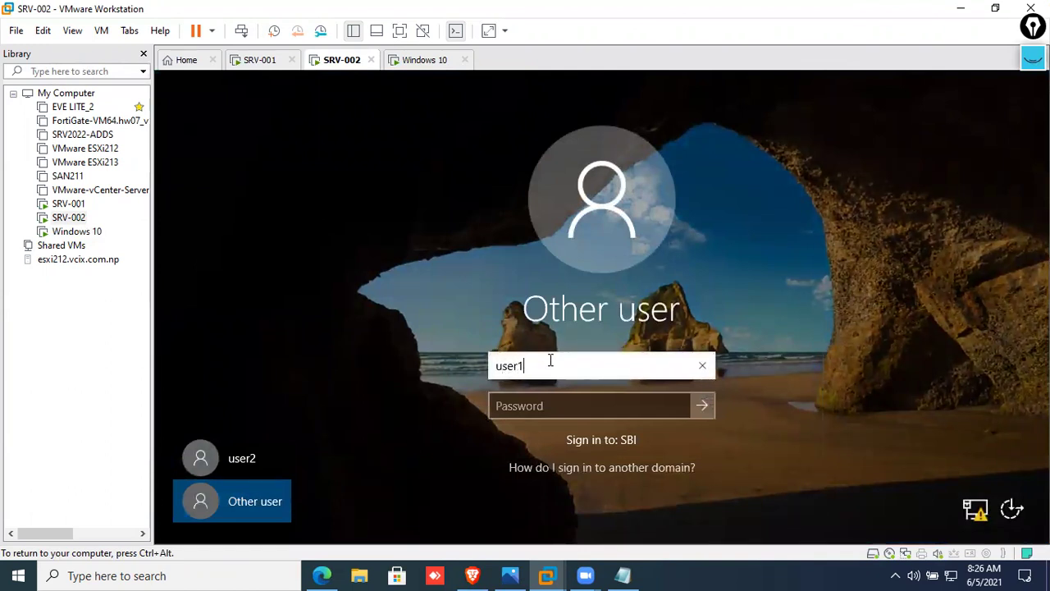
{"action": "key", "text": "Tab"}
{"action": "type", "text": "P"}
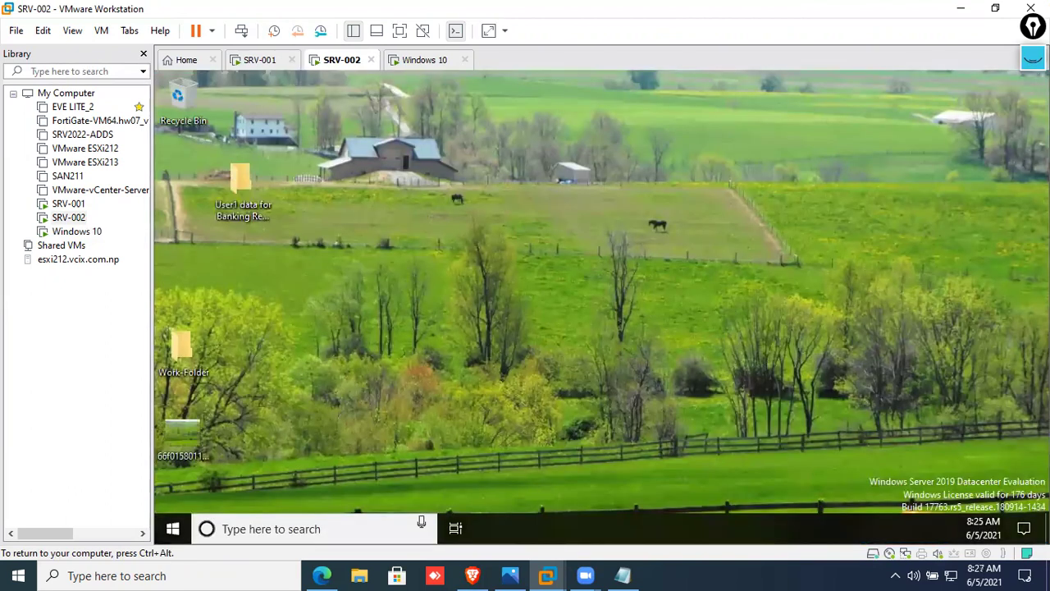
Step: Refresh the loaded SRV-002 desktop, then bring up the host's LAN network diagram photo
{"action": "right_click", "coordinate": [515, 339]}
{"action": "left_click", "coordinate": [476, 378]}
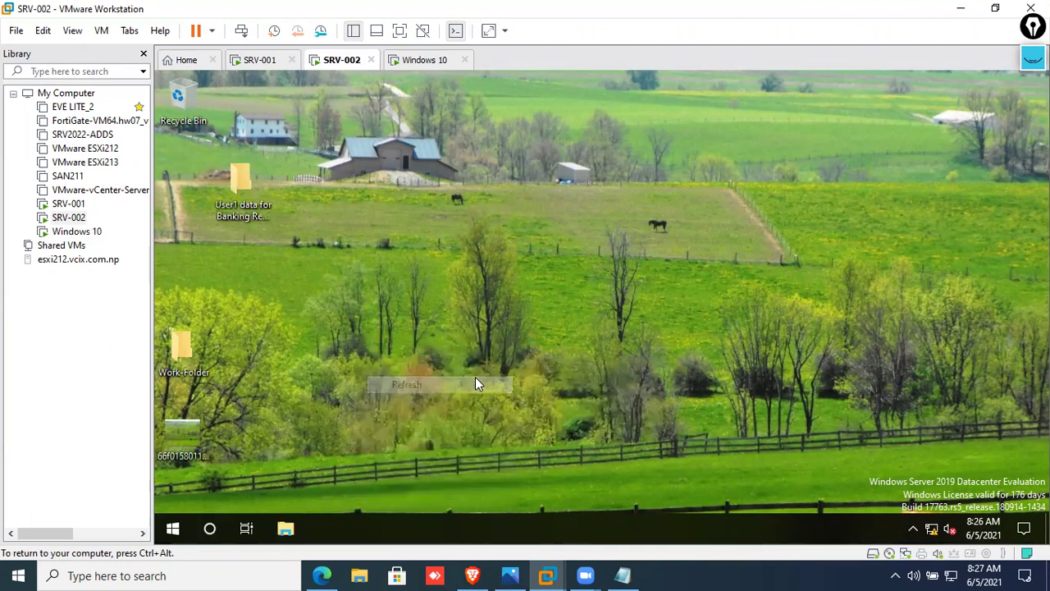
{"action": "right_click", "coordinate": [347, 225]}
{"action": "left_click", "coordinate": [299, 272]}
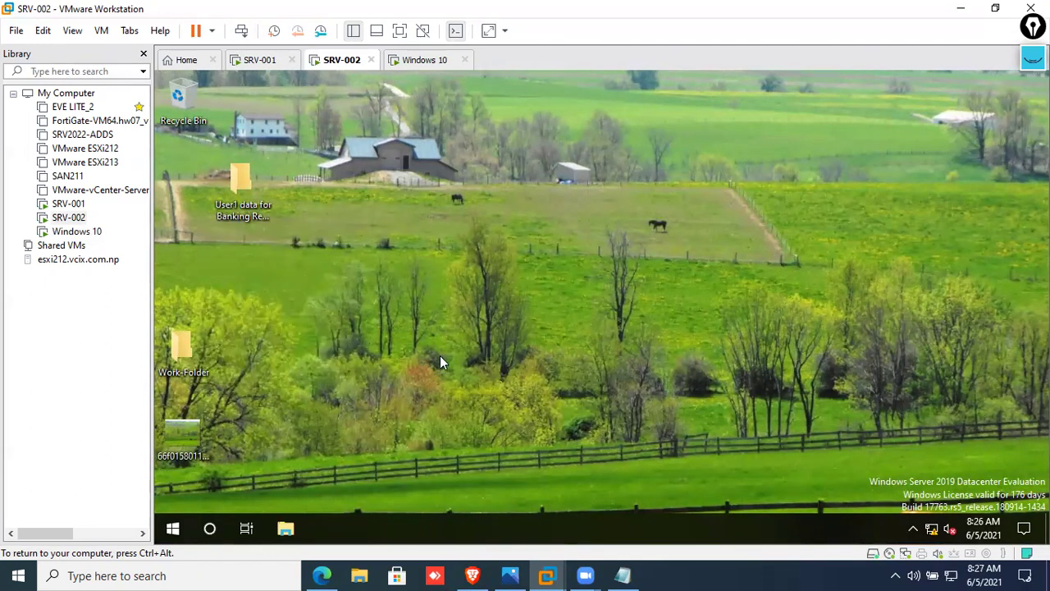
{"action": "left_click", "coordinate": [509, 566]}
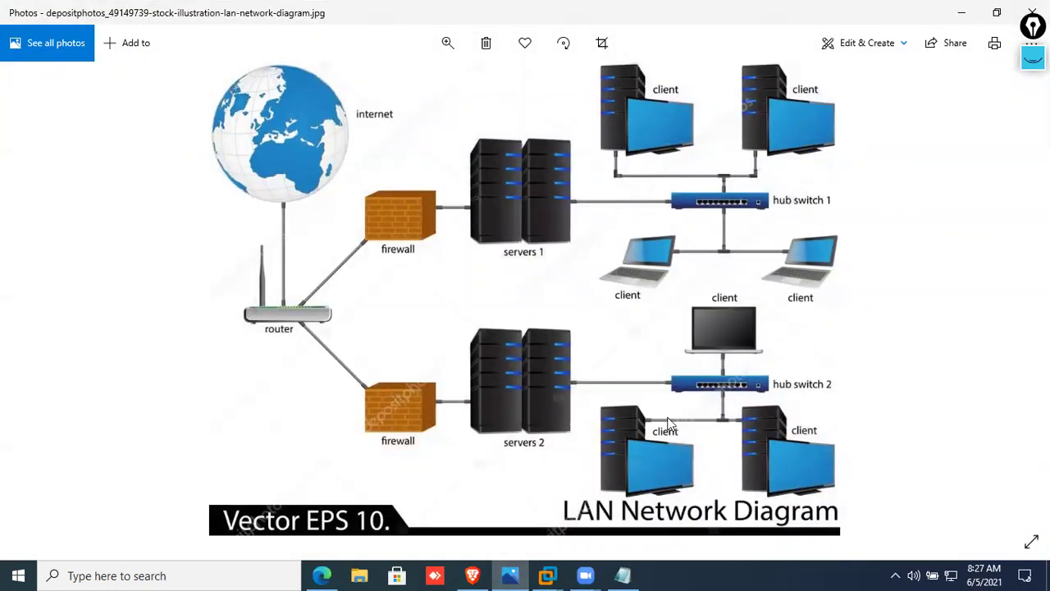
Step: In the User1 data for Banking Record folder, create a text document named 'Card No.' and open it
{"action": "left_click", "coordinate": [960, 14]}
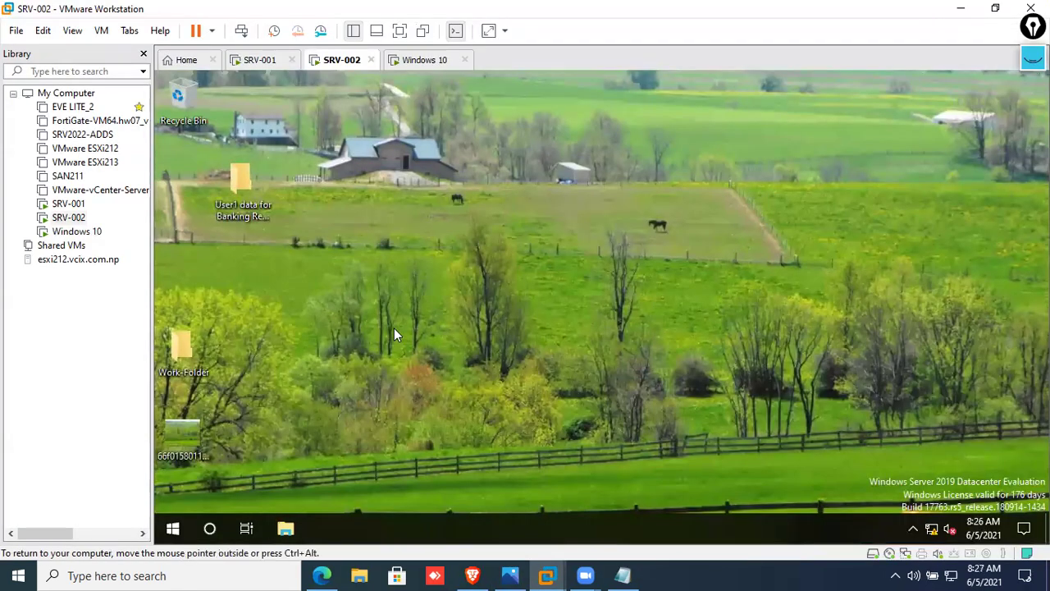
{"action": "left_click", "coordinate": [250, 215]}
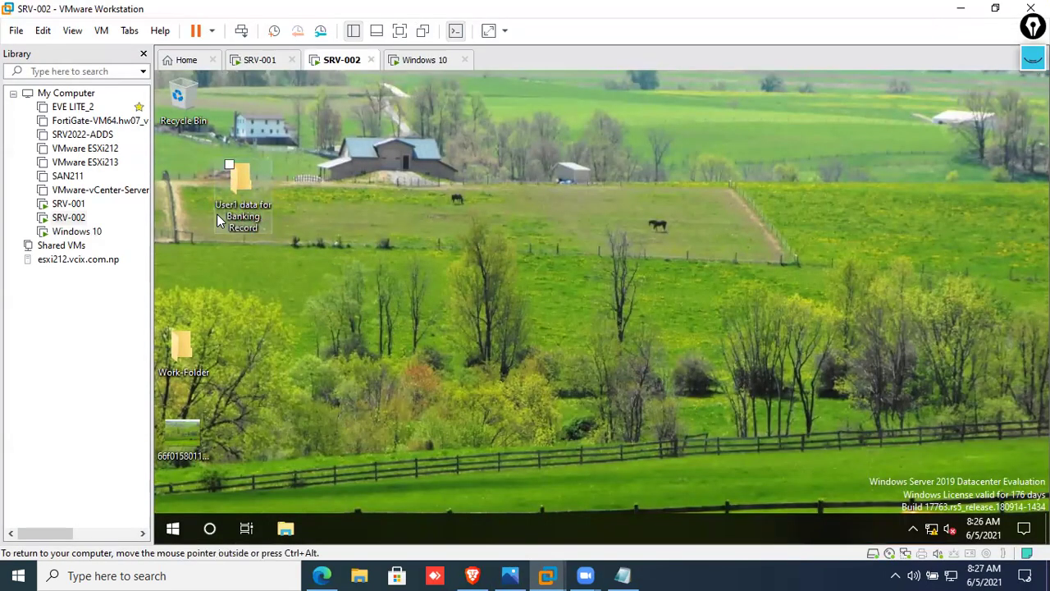
{"action": "double_click", "coordinate": [262, 208]}
{"action": "right_click", "coordinate": [572, 233]}
{"action": "mouse_move", "coordinate": [541, 401]}
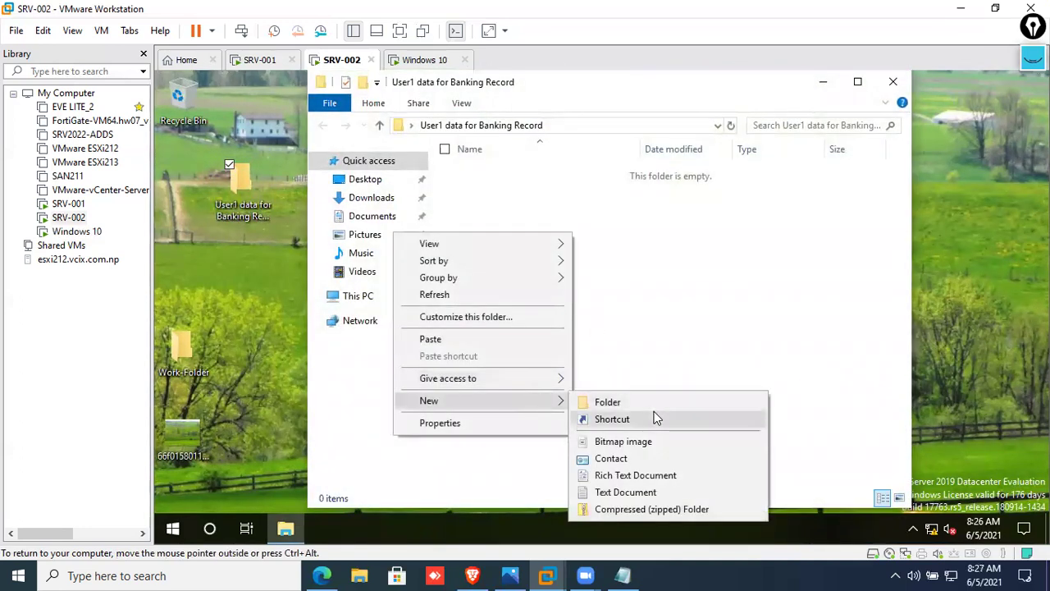
{"action": "left_click", "coordinate": [634, 492]}
{"action": "key", "text": "BackSpace"}
{"action": "type", "text": "C"}
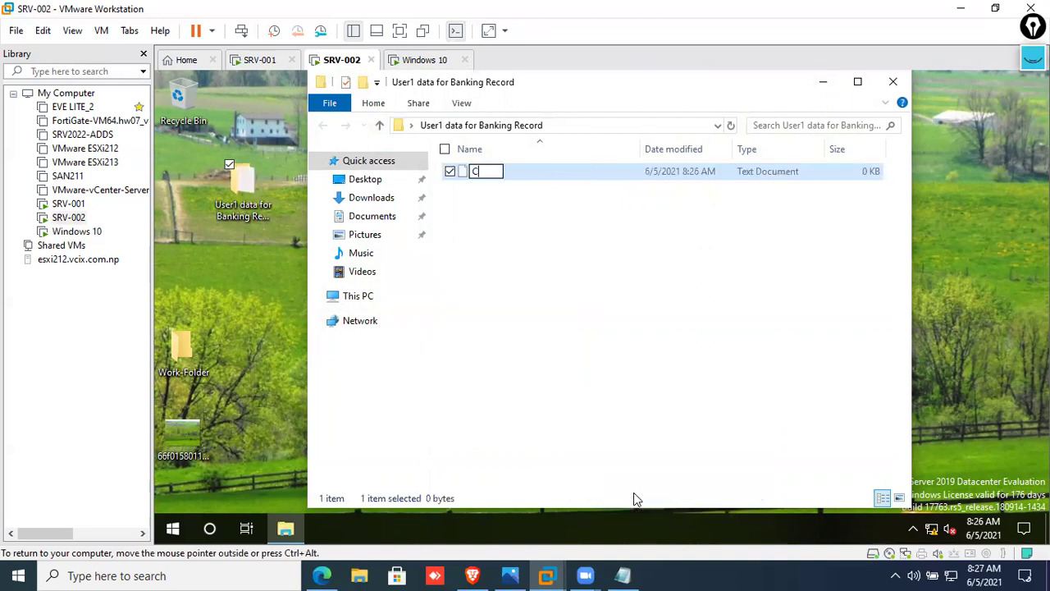
{"action": "type", "text": "ard No."}
{"action": "key", "text": "Return"}
{"action": "key", "text": "Return"}
Step: Write a 'My credit card no:' note with a masked number, save it, and close Notepad and Explorer
{"action": "type", "text": "My"}
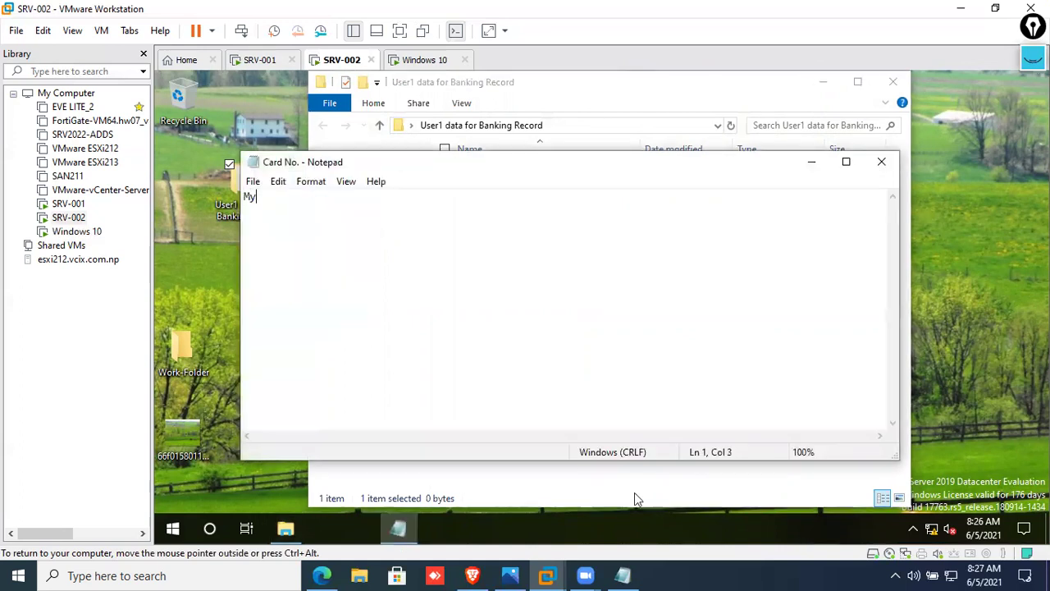
{"action": "type", "text": " credit card no: XXXXXXXXXXXXX"}
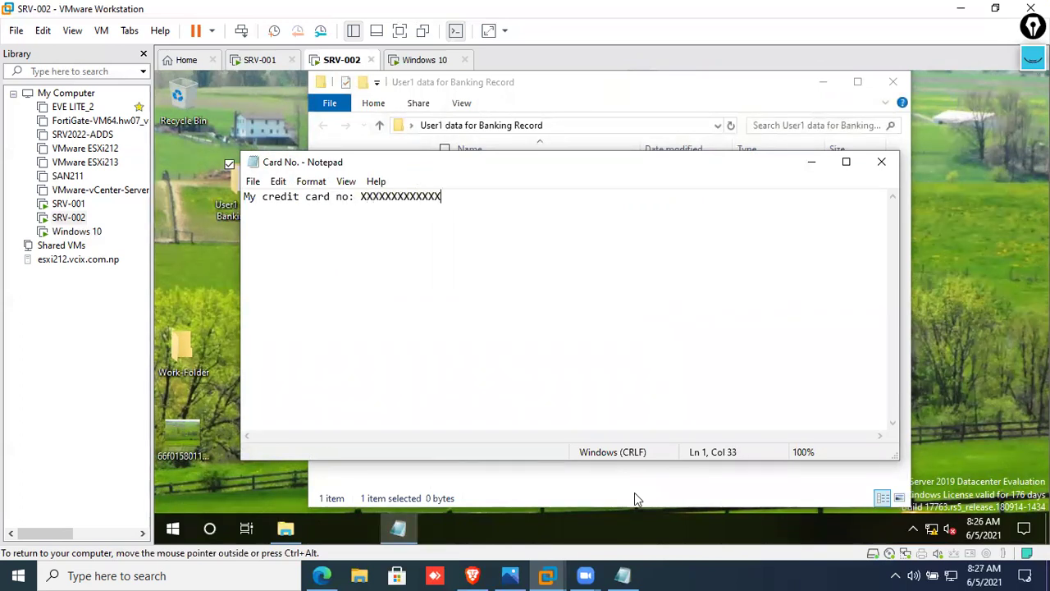
{"action": "type", "text": "X123"}
{"action": "key", "text": "ctrl+Left"}
{"action": "key", "text": "Left"}
{"action": "type", "text": "9808"}
{"action": "key", "text": "Right"}
{"action": "key", "text": "BackSpace"}
{"action": "key", "text": "ctrl+s"}
{"action": "left_click", "coordinate": [881, 162]}
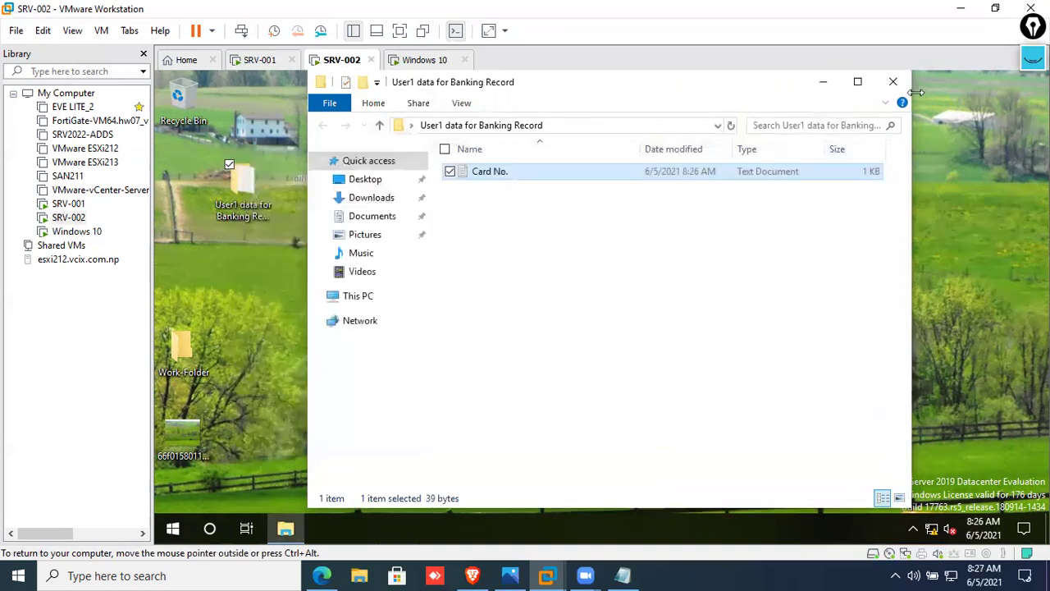
{"action": "left_click", "coordinate": [903, 85]}
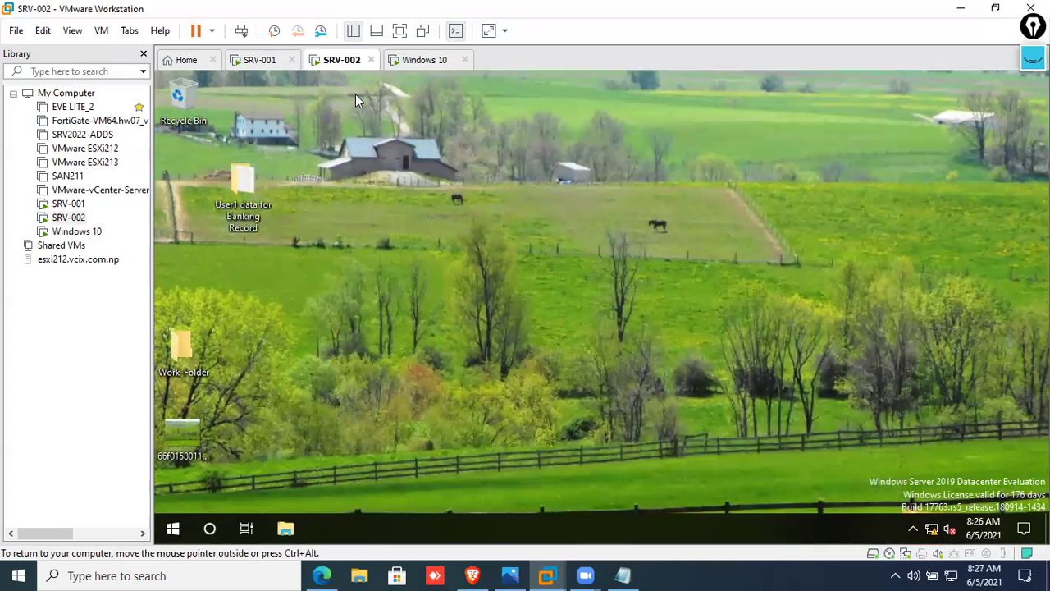
Step: Sign user1 out of SRV-002 via the Send Ctrl+Alt+Del security screen
{"action": "right_click", "coordinate": [346, 61]}
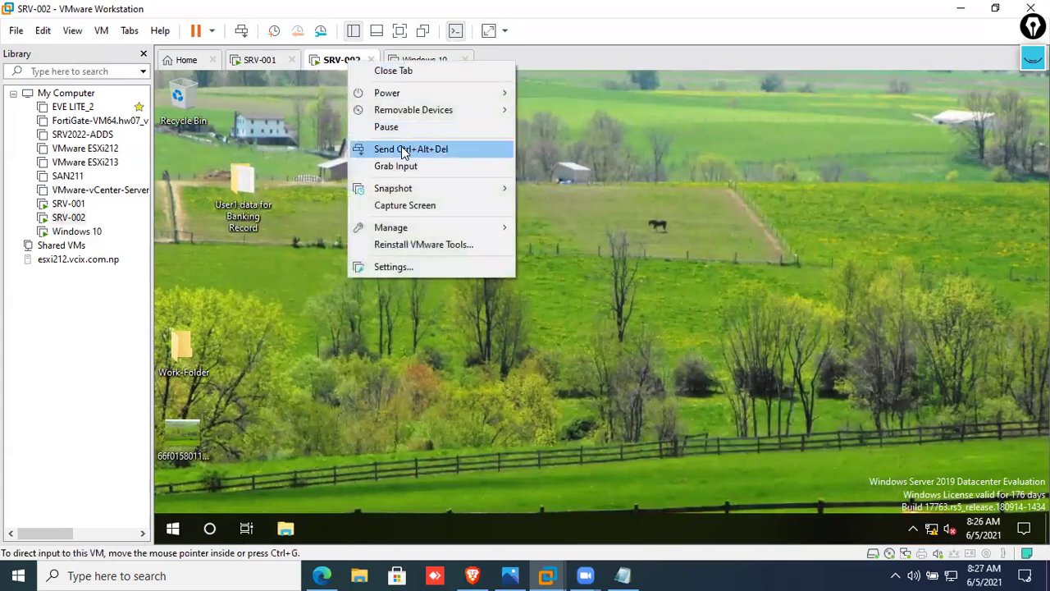
{"action": "left_click", "coordinate": [403, 150]}
{"action": "left_click", "coordinate": [574, 250]}
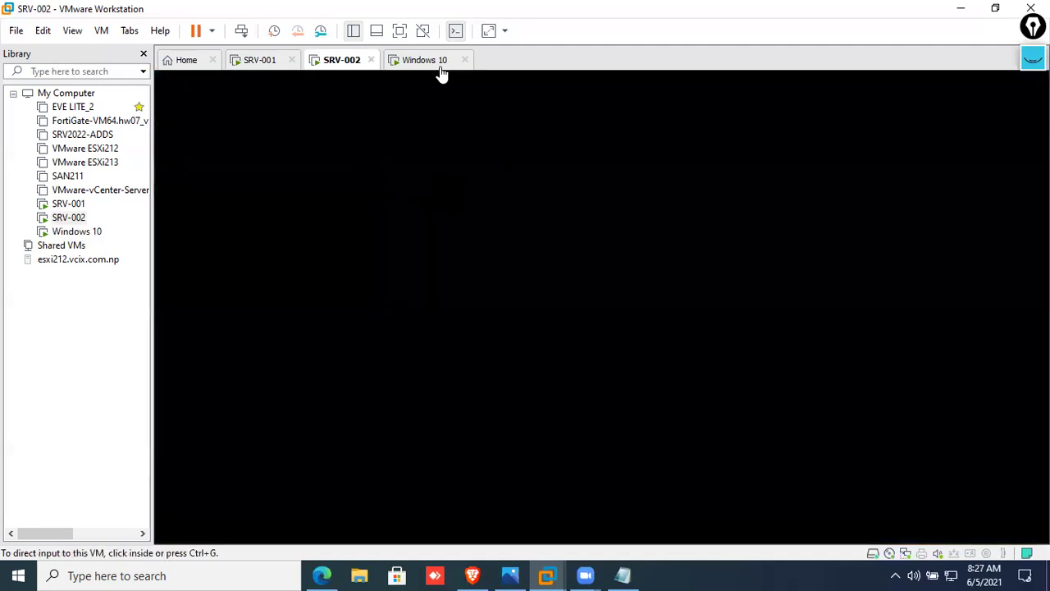
Step: Switch to the Windows 10 VM and sign in as user1 with its password
{"action": "left_click", "coordinate": [440, 64]}
{"action": "right_click", "coordinate": [443, 65]}
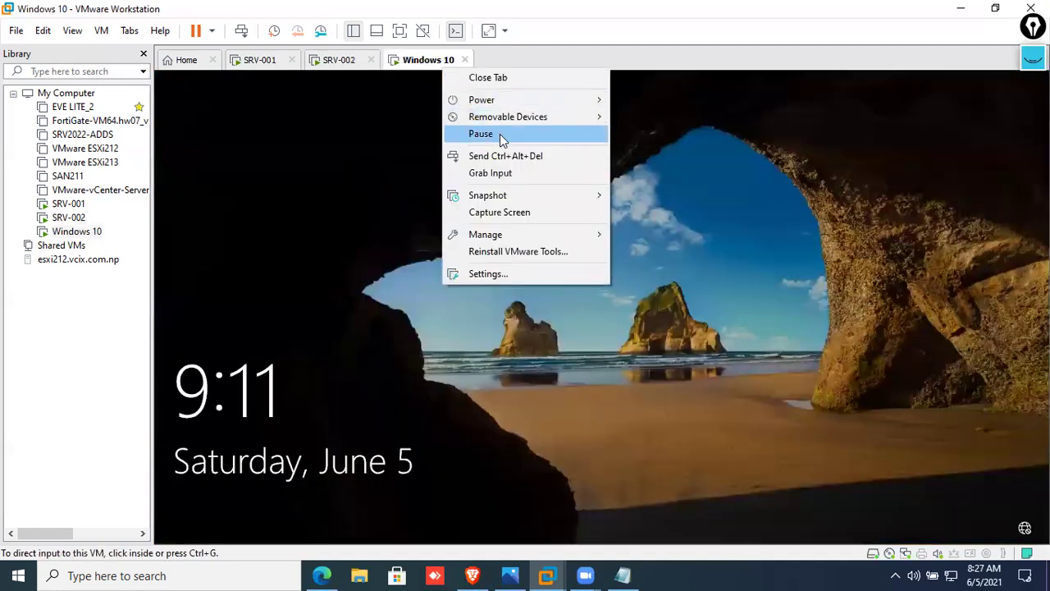
{"action": "left_click", "coordinate": [505, 156]}
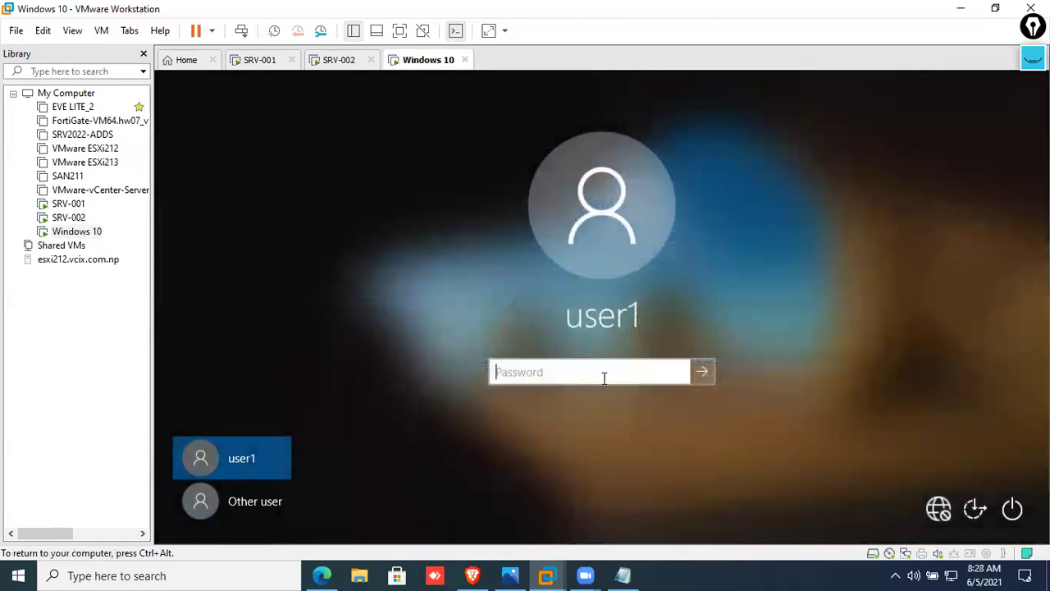
{"action": "type", "text": "••••••"}
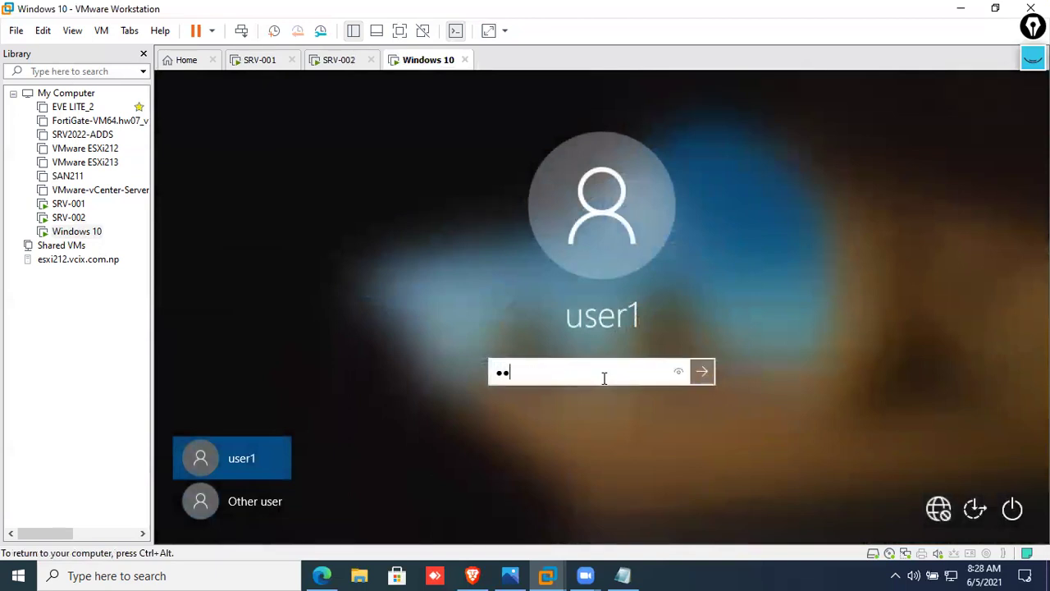
{"action": "key", "text": "Return"}
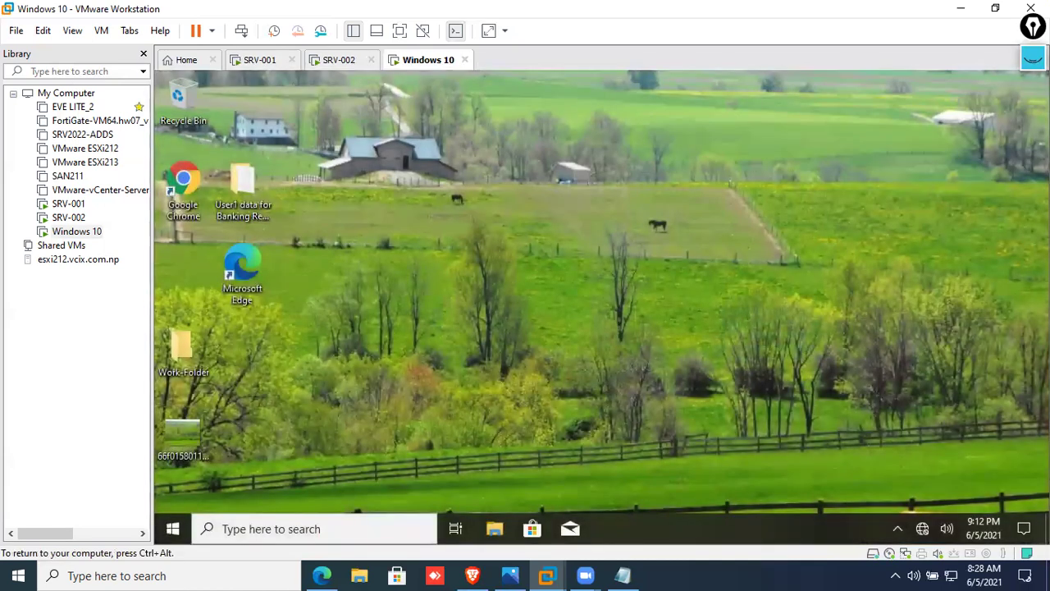
Step: Open the Card No. note in 'User1 data for Banking Record', close it, and reopen File Explorer
{"action": "double_click", "coordinate": [261, 198]}
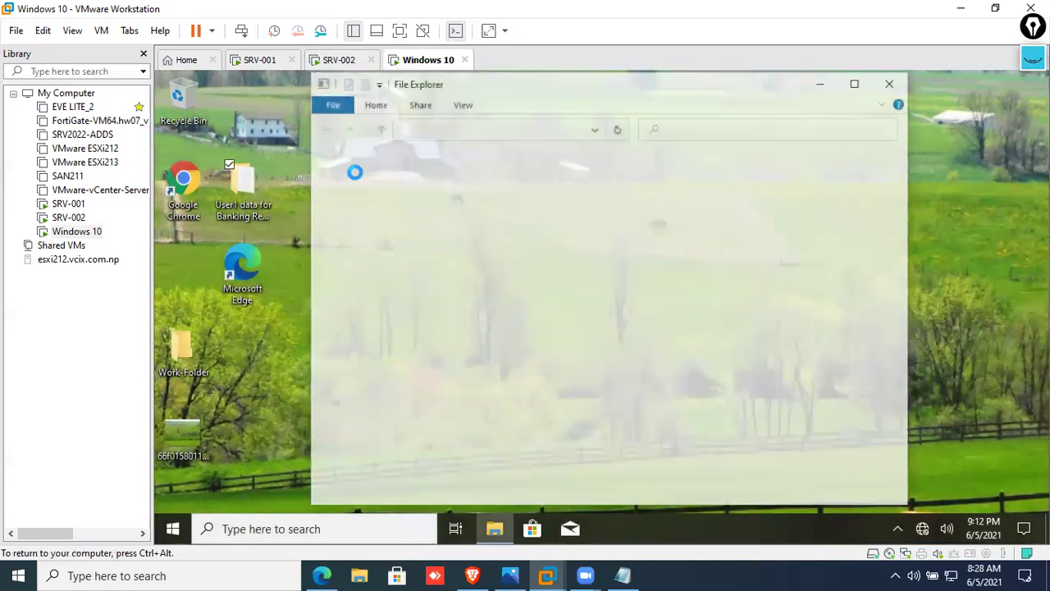
{"action": "double_click", "coordinate": [493, 182]}
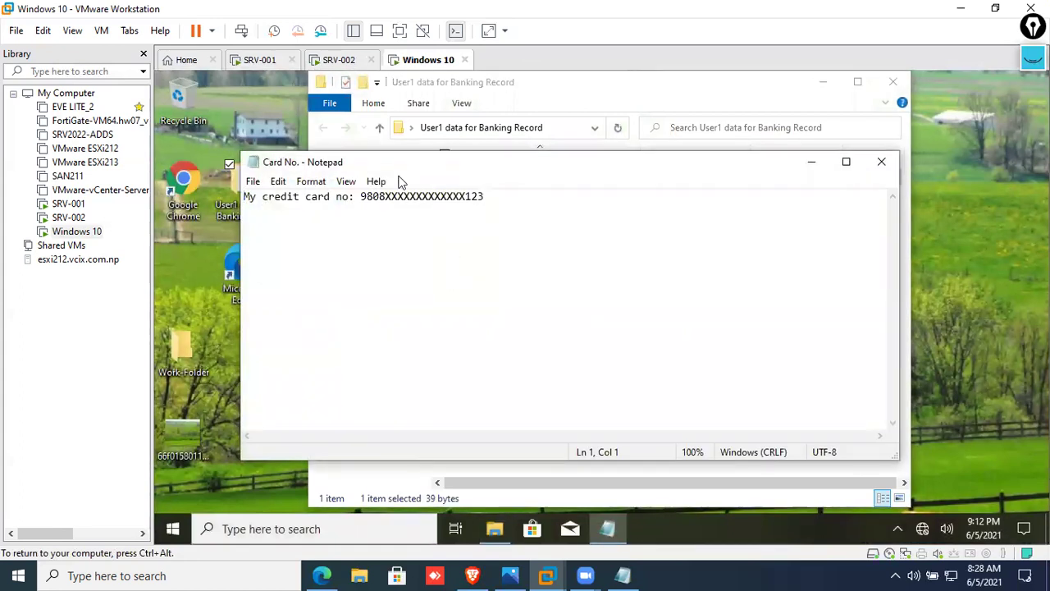
{"action": "left_click", "coordinate": [881, 162]}
{"action": "left_click", "coordinate": [892, 81]}
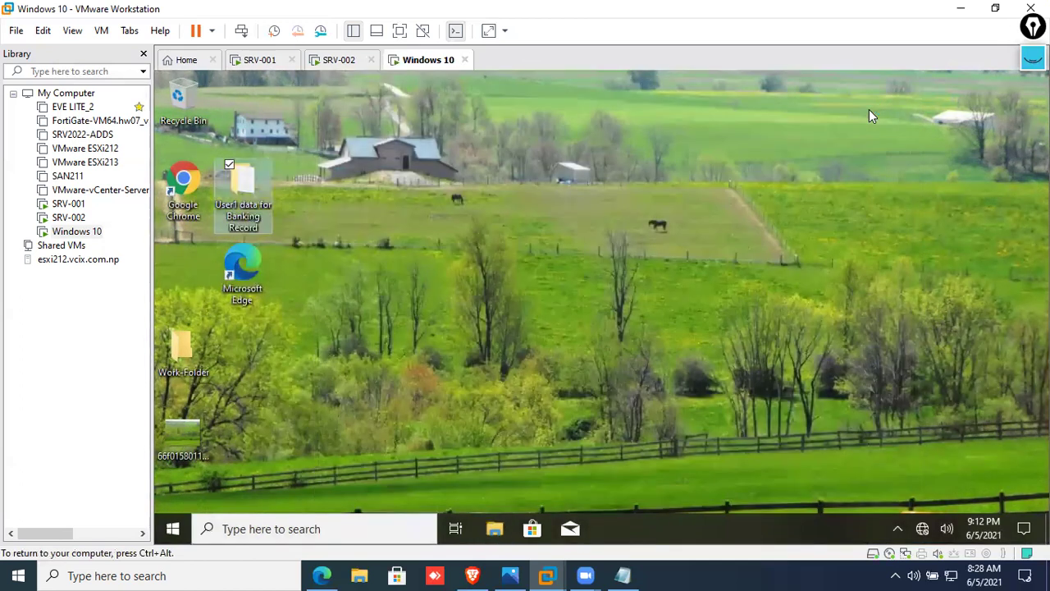
{"action": "left_click", "coordinate": [495, 528]}
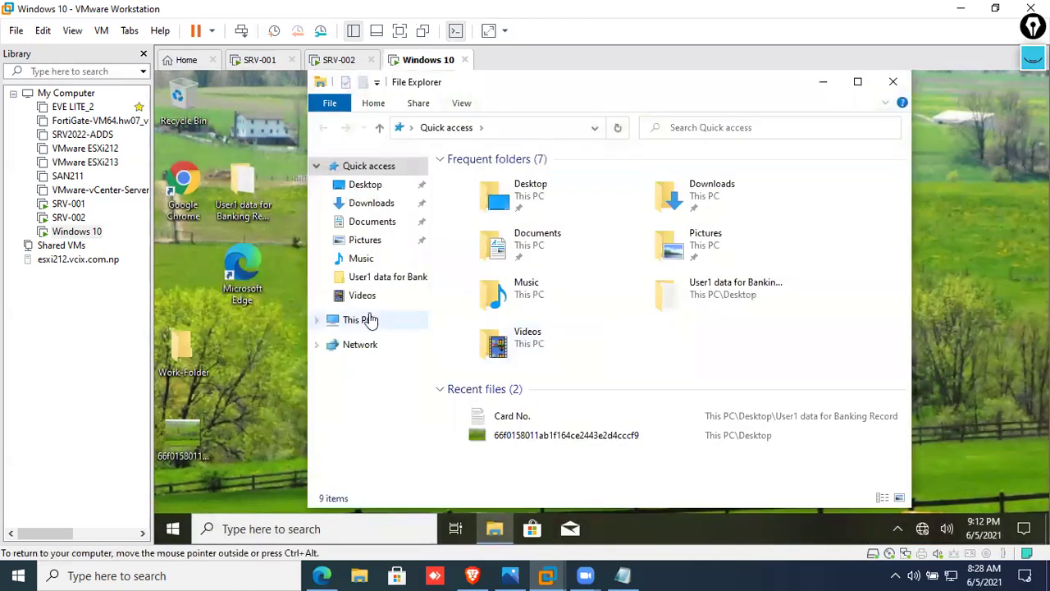
Step: Open This PC's system properties and start changing the computer's settings
{"action": "right_click", "coordinate": [368, 319]}
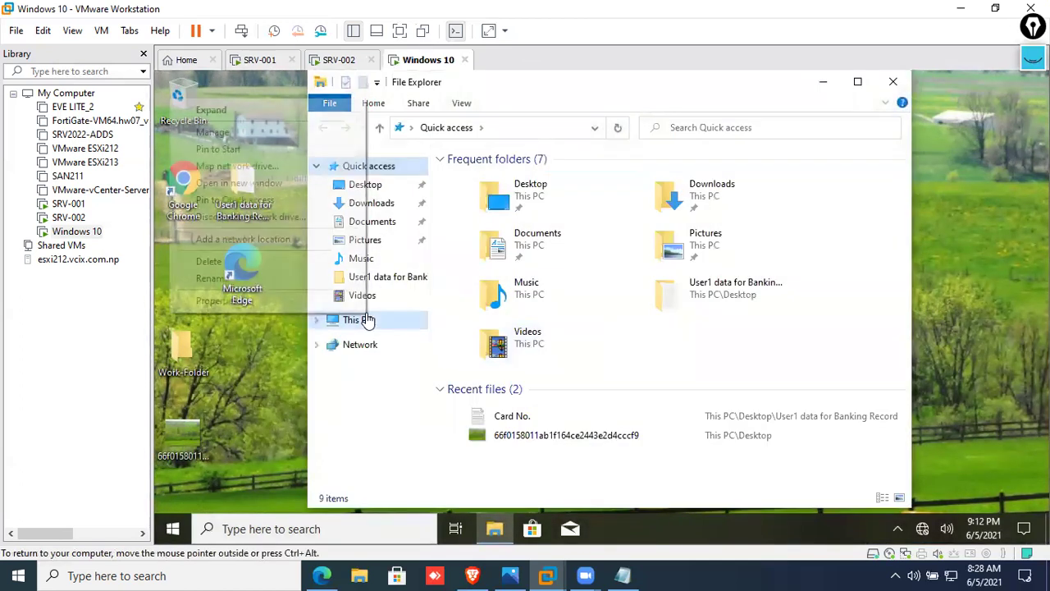
{"action": "left_click", "coordinate": [276, 301]}
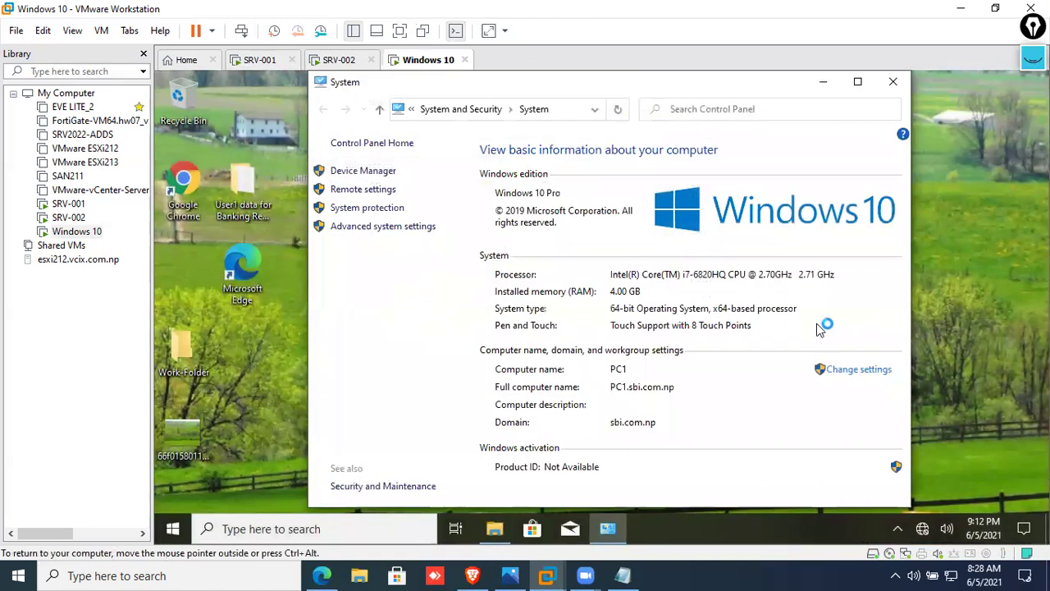
{"action": "left_click", "coordinate": [857, 370]}
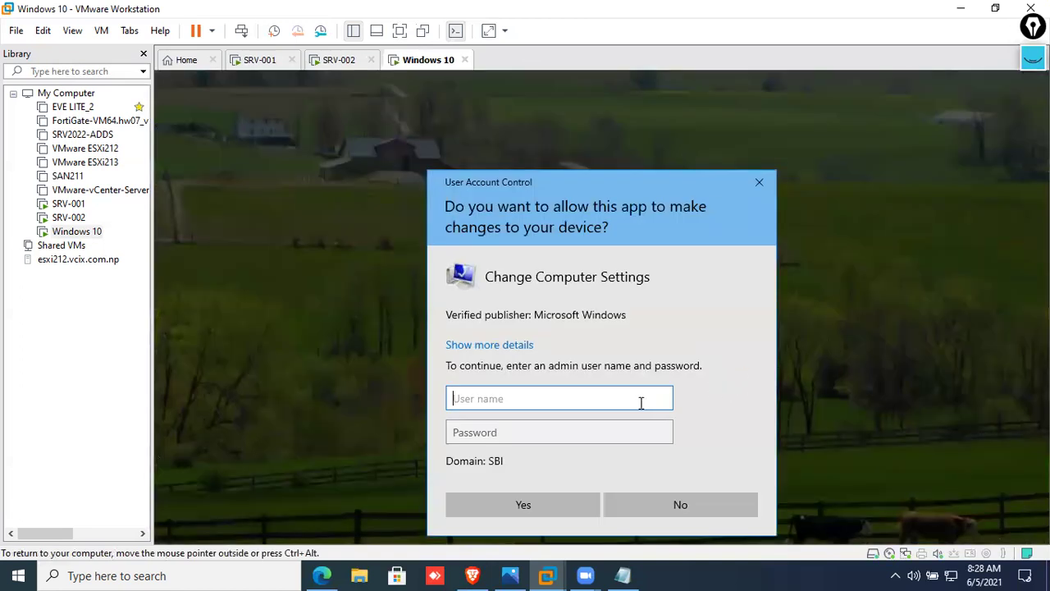
Step: Authenticate with the administrator account in UAC and open User Profiles from the Advanced tab
{"action": "type", "text": "Administrator"}
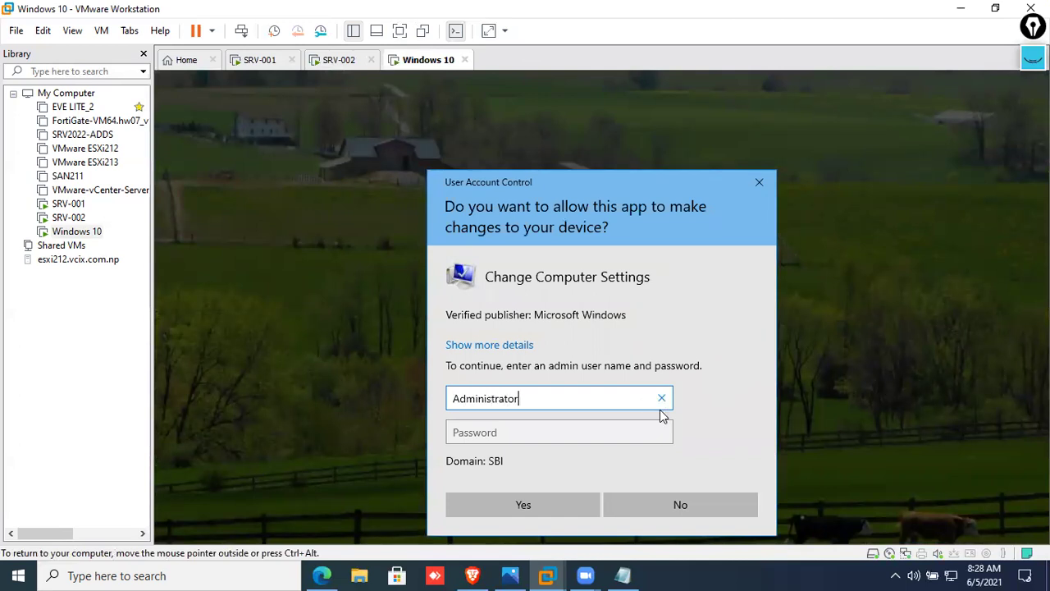
{"action": "key", "text": "Tab"}
{"action": "type", "text": "•••••"}
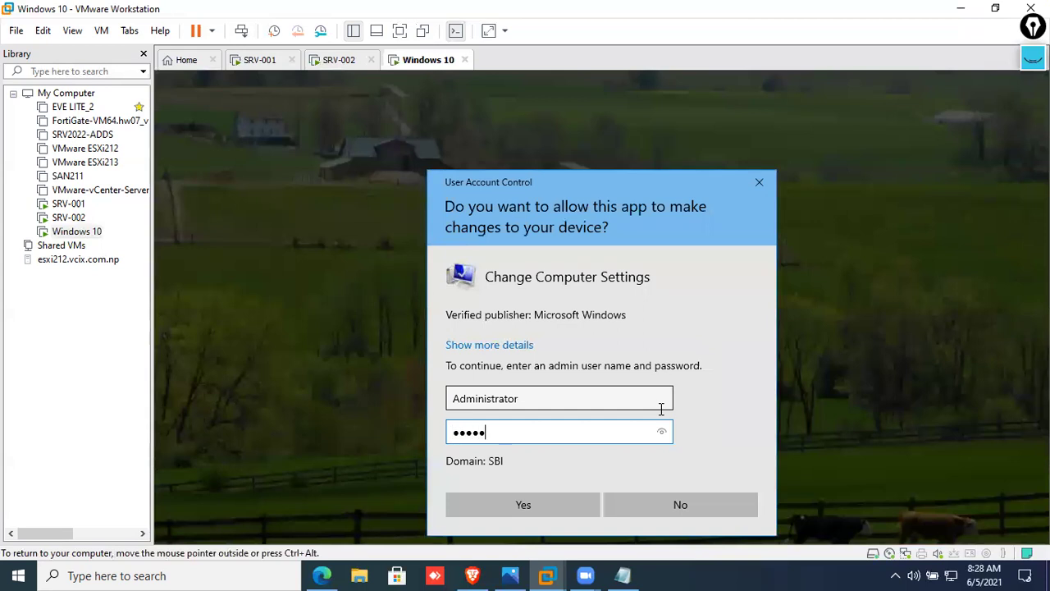
{"action": "key", "text": "Return"}
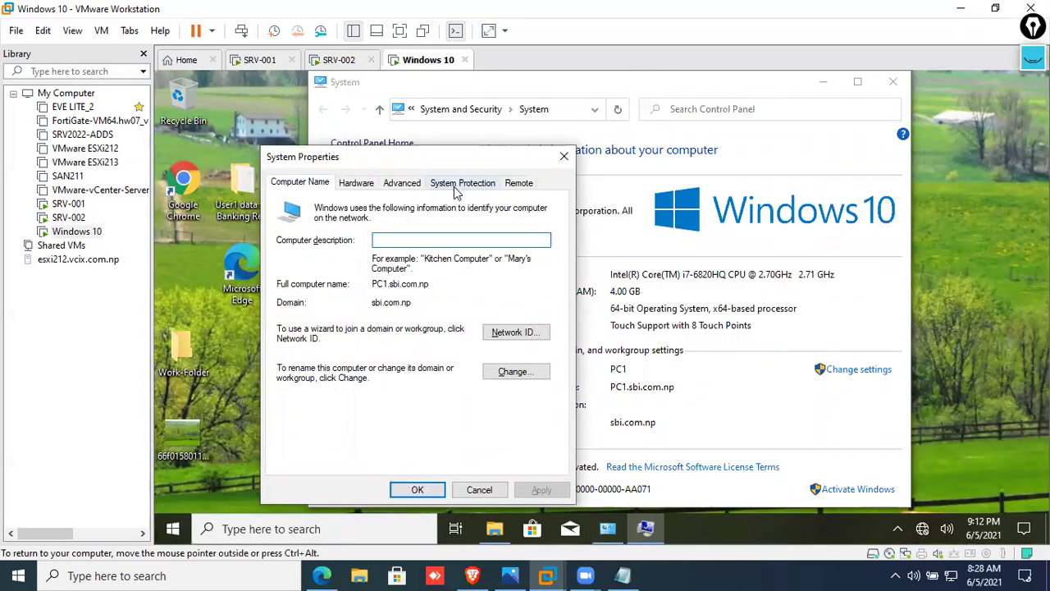
{"action": "left_click", "coordinate": [420, 188]}
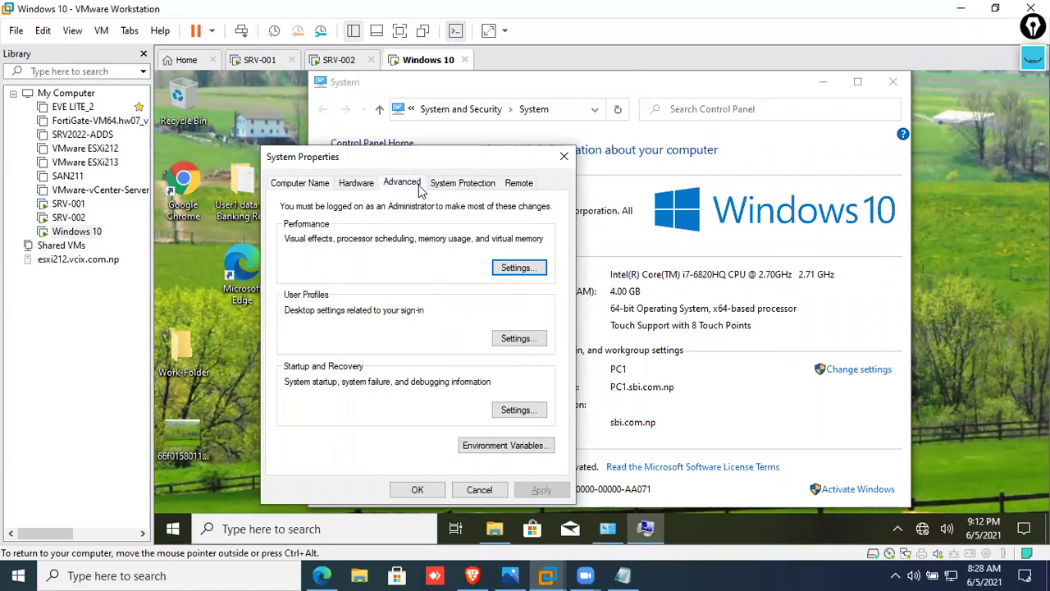
{"action": "left_click", "coordinate": [504, 343]}
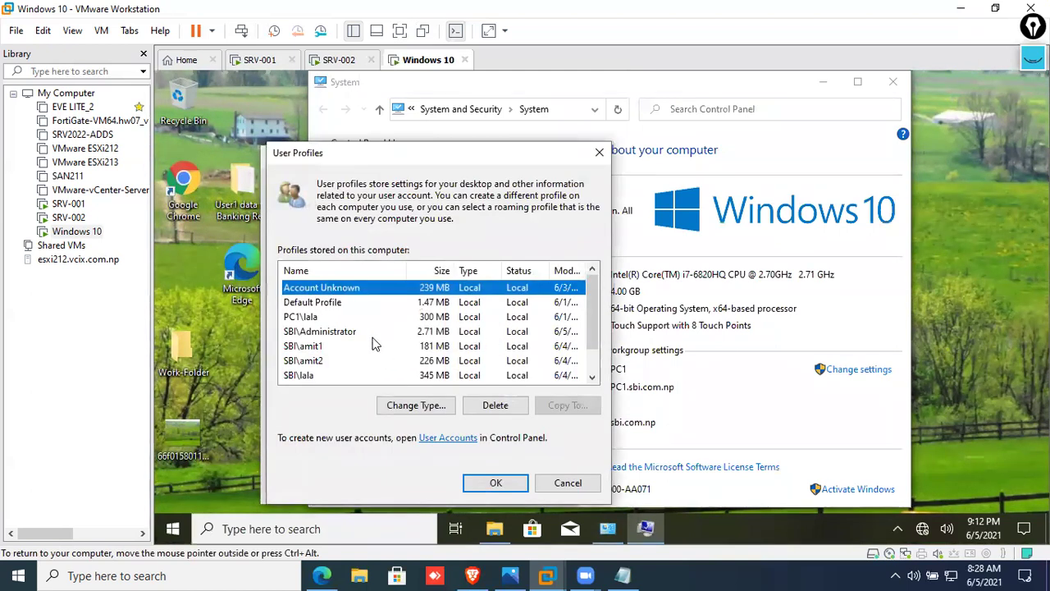
Step: Select the SBI\user1 profile in the list and confirm its type is Roaming
{"action": "scroll", "coordinate": [361, 357], "scroll_direction": "down", "scroll_amount": 1}
{"action": "left_click", "coordinate": [353, 361]}
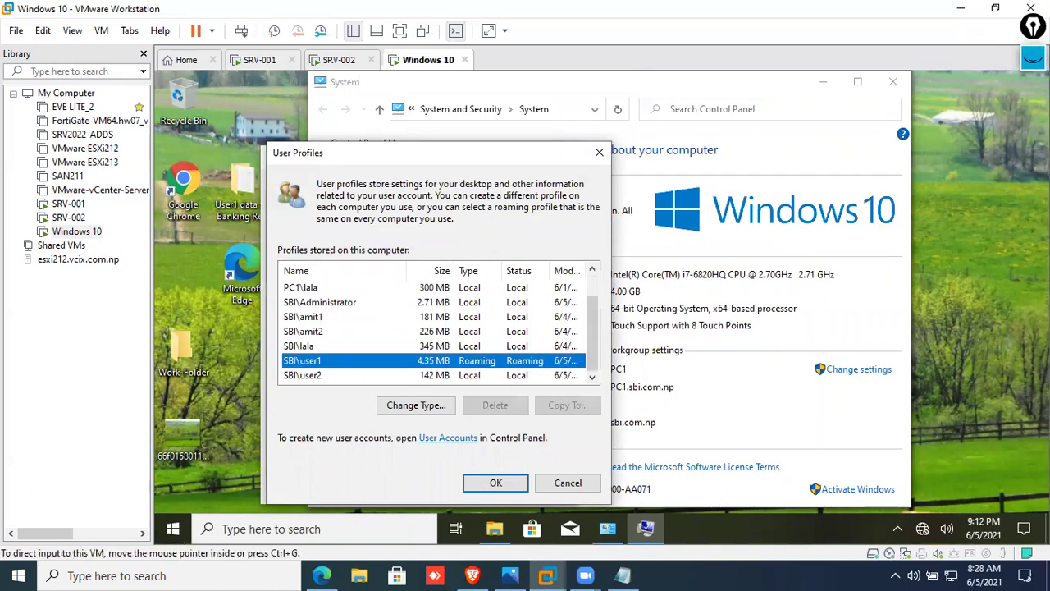
{"action": "left_click", "coordinate": [1033, 57]}
{"action": "mouse_move", "coordinate": [1033, 104]}
{"action": "left_click", "coordinate": [968, 107]}
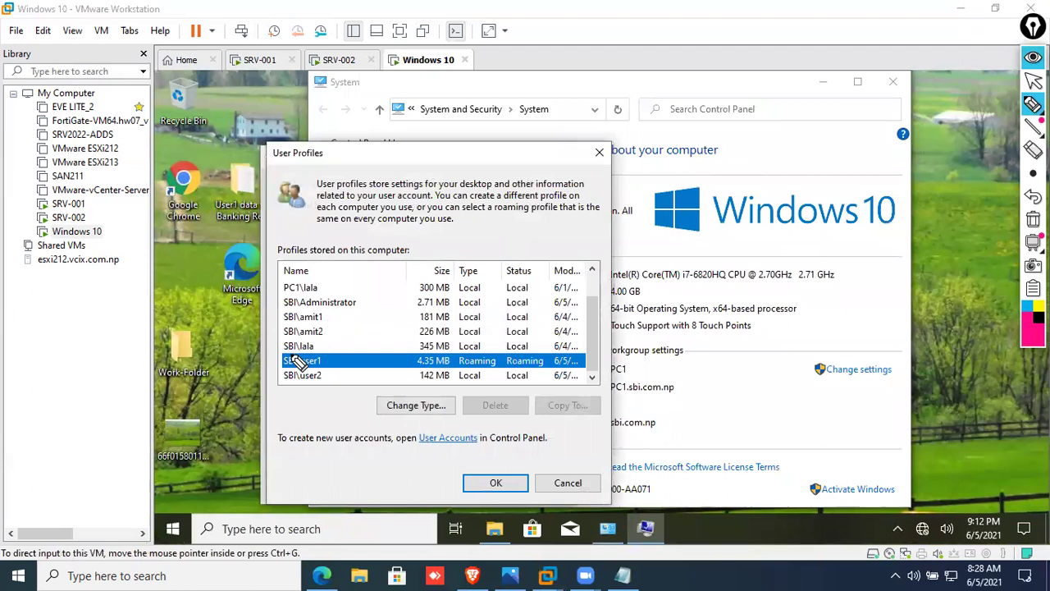
{"action": "left_click_drag", "start_coordinate": [472, 346], "coordinate": [532, 298]}
{"action": "left_click_drag", "start_coordinate": [525, 344], "coordinate": [587, 301]}
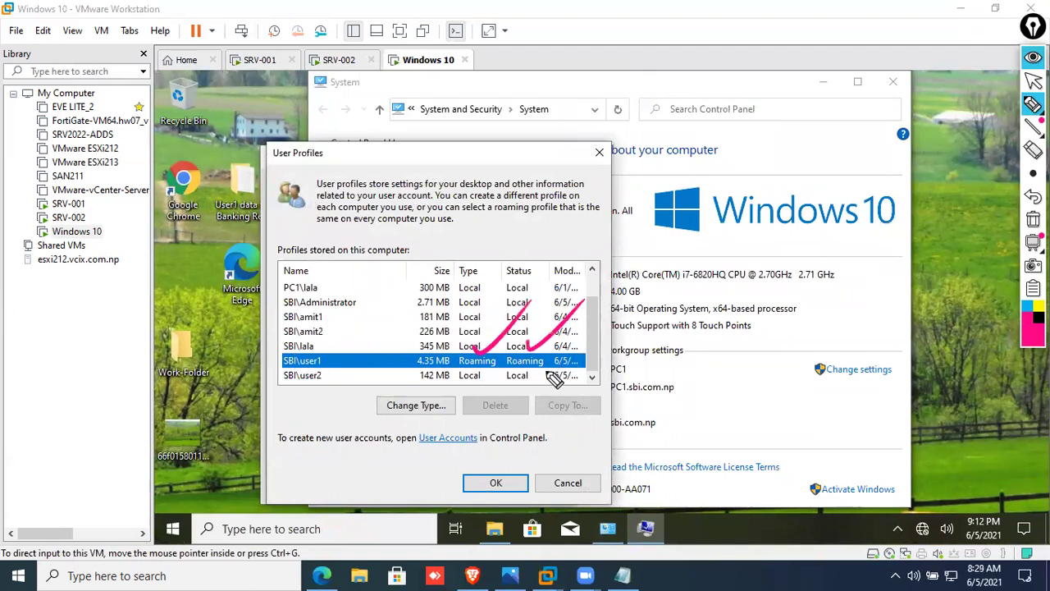
{"action": "left_click_drag", "start_coordinate": [303, 379], "coordinate": [334, 380]}
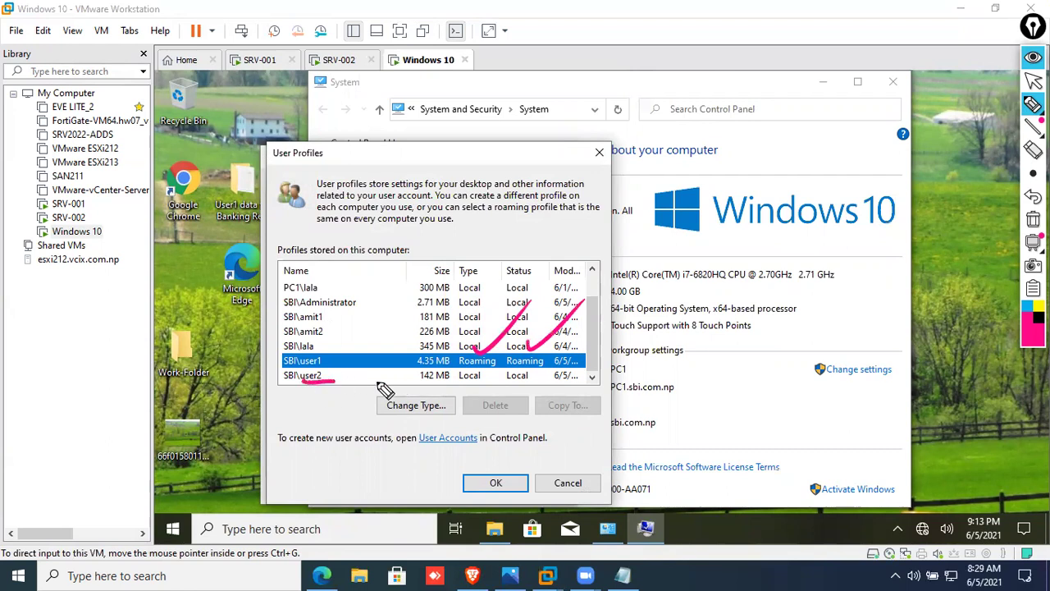
{"action": "mouse_move", "coordinate": [460, 386]}
{"action": "left_mouse_down"}
{"action": "mouse_move", "coordinate": [476, 402]}
{"action": "mouse_move", "coordinate": [459, 402]}
{"action": "mouse_move", "coordinate": [526, 402]}
{"action": "left_mouse_up"}
{"action": "left_click_drag", "start_coordinate": [525, 386], "coordinate": [507, 402]}
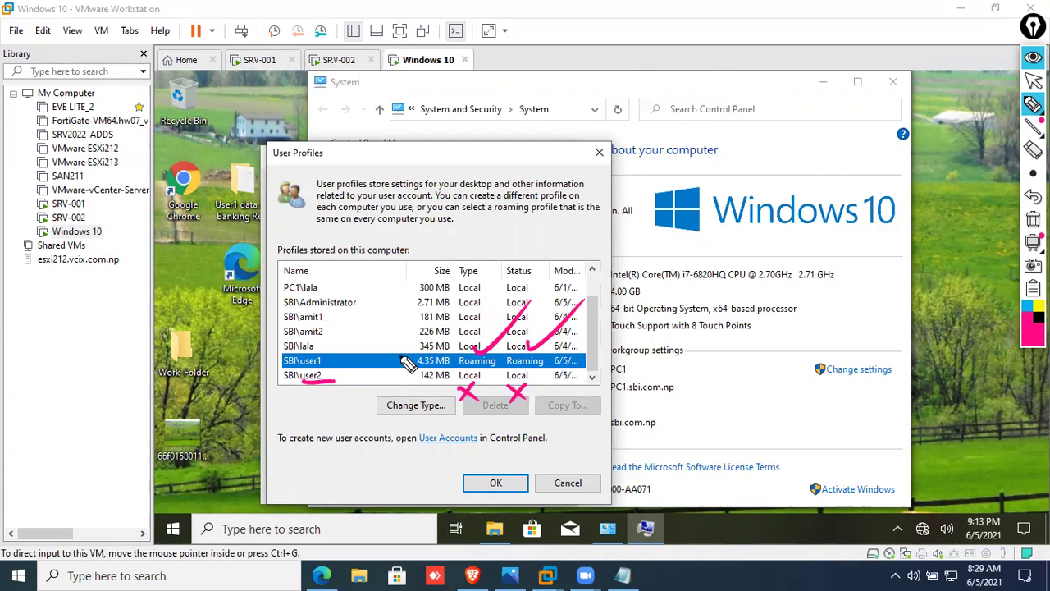
Step: Close the User Profiles, System Properties and System windows
{"action": "left_click", "coordinate": [1033, 219]}
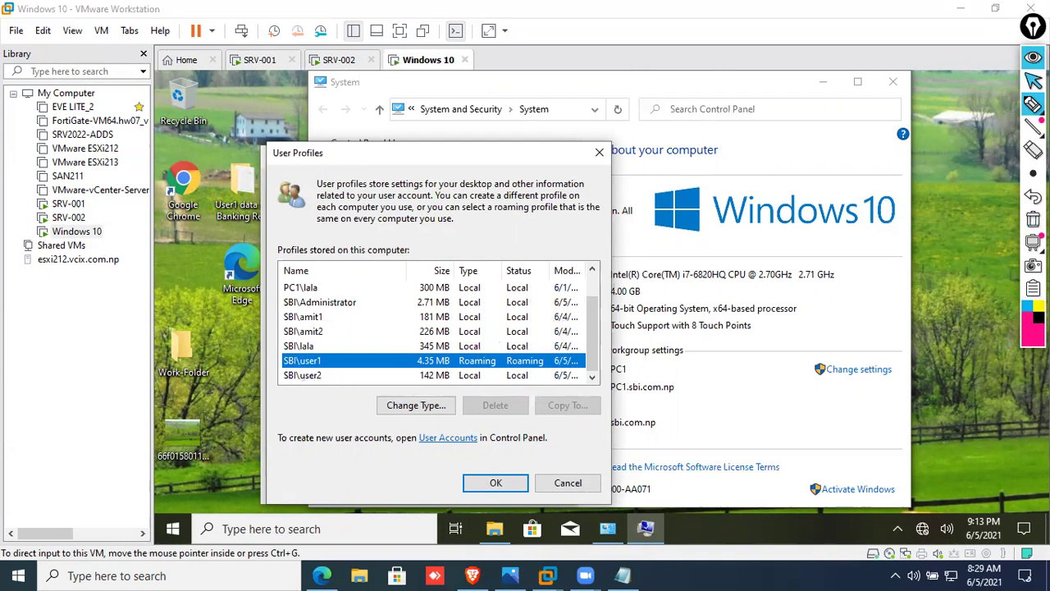
{"action": "left_click", "coordinate": [1033, 56]}
{"action": "left_click", "coordinate": [603, 154]}
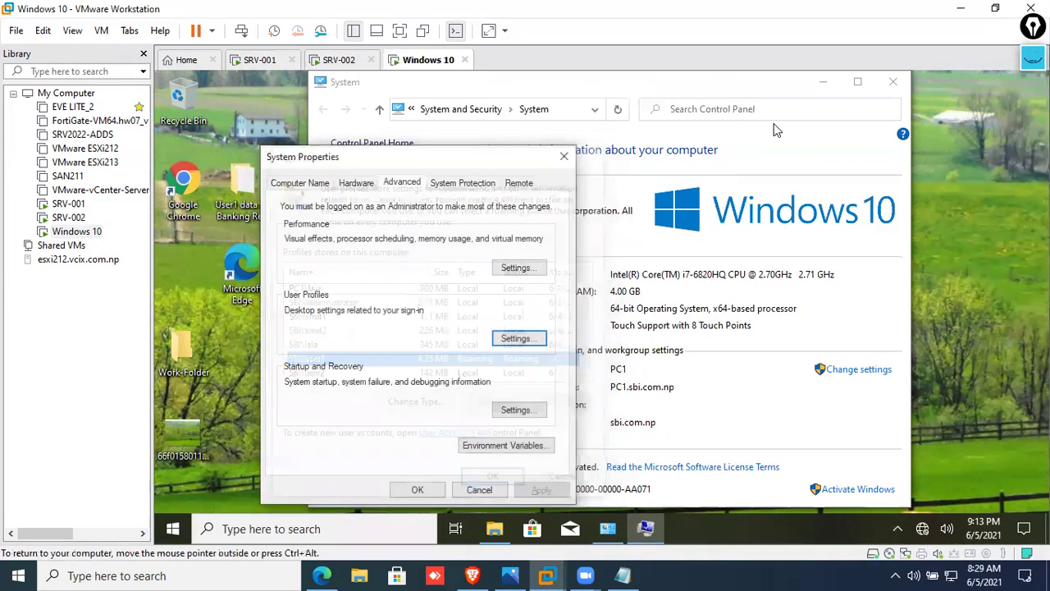
{"action": "left_click", "coordinate": [564, 158]}
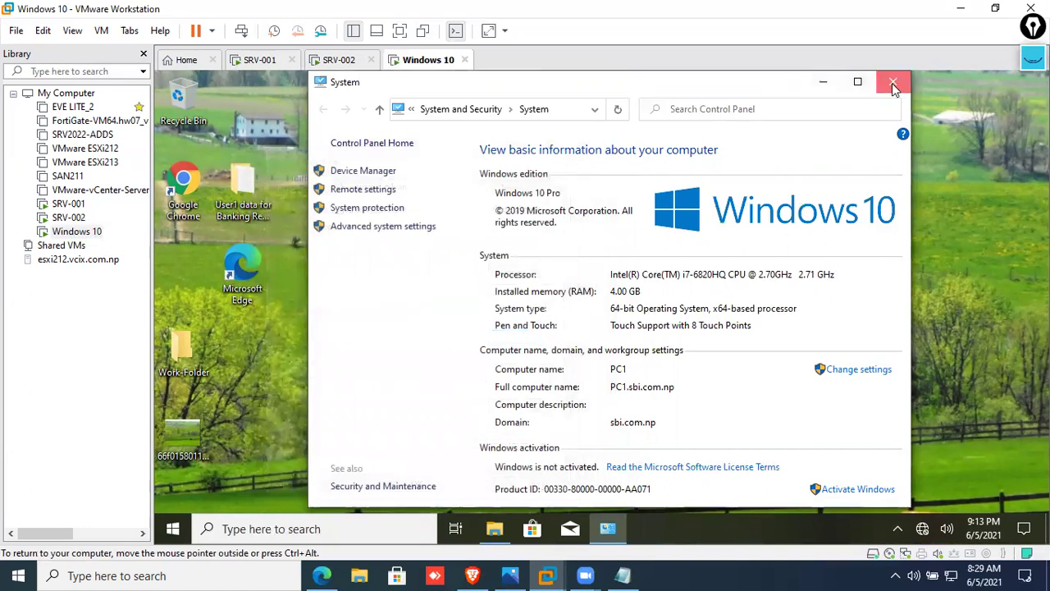
{"action": "left_click", "coordinate": [892, 82]}
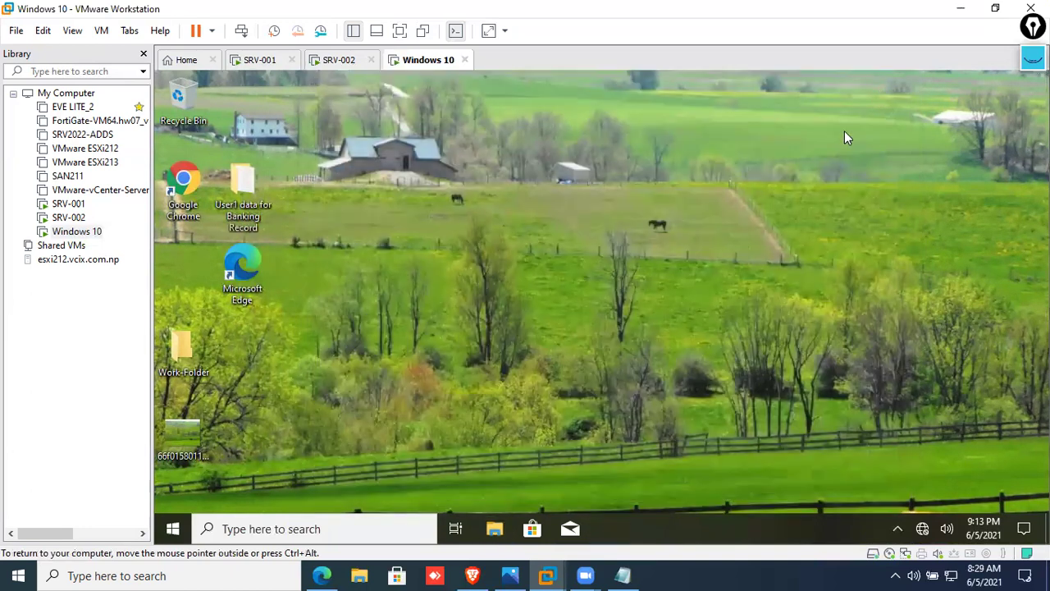